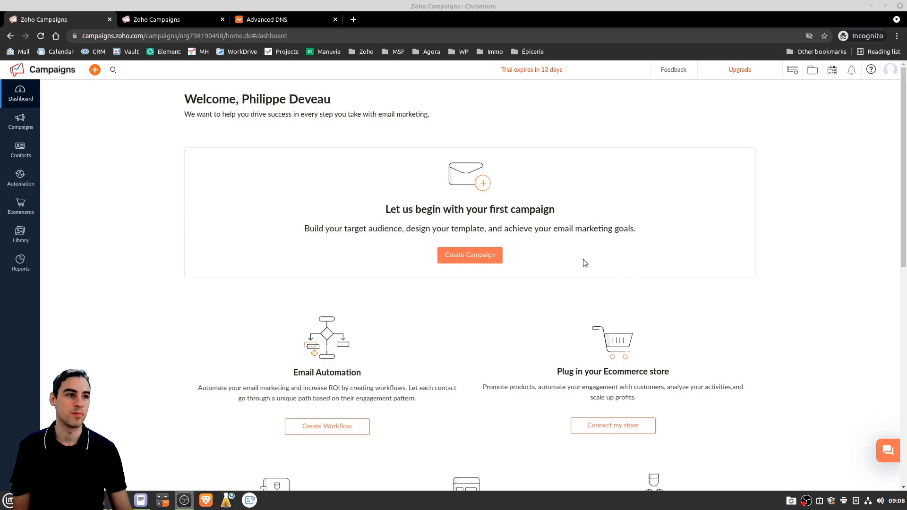
Open the Email Campaigns list from the Campaigns menu and start creating a new campaign
scroll(282, 202, "down", 7)
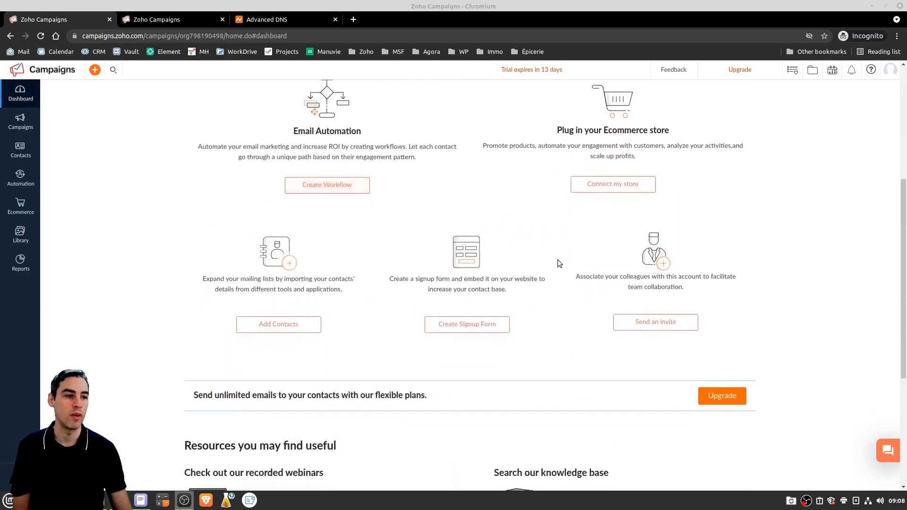
scroll(594, 302, "down", 3)
scroll(427, 282, "up", 2)
scroll(426, 282, "up", 8)
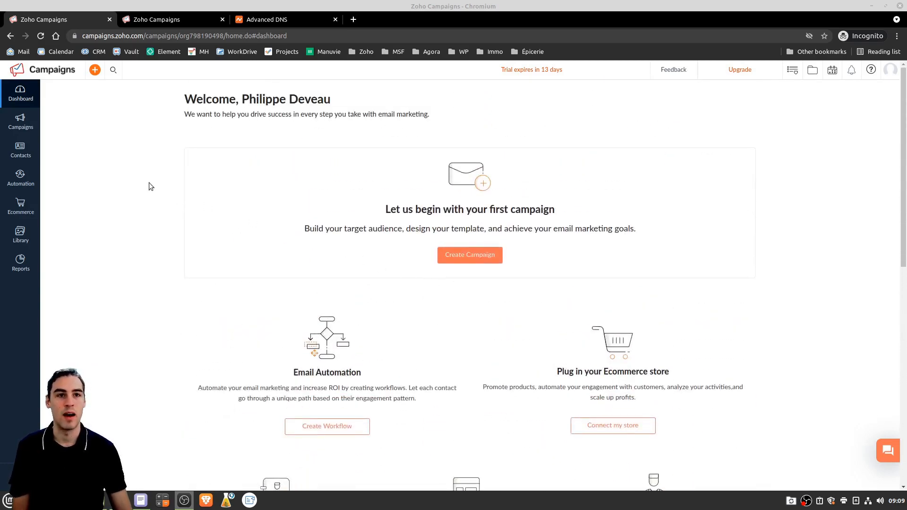
mouse_move(19, 119)
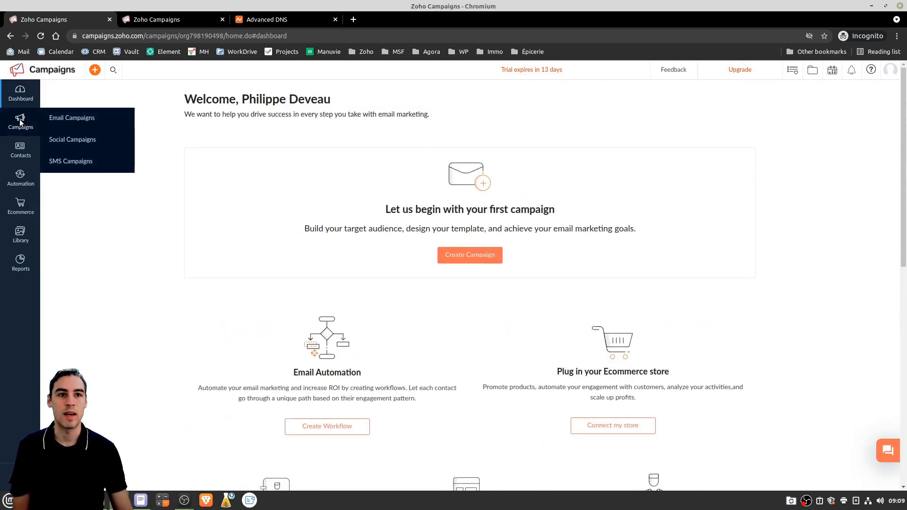
left_click(78, 119)
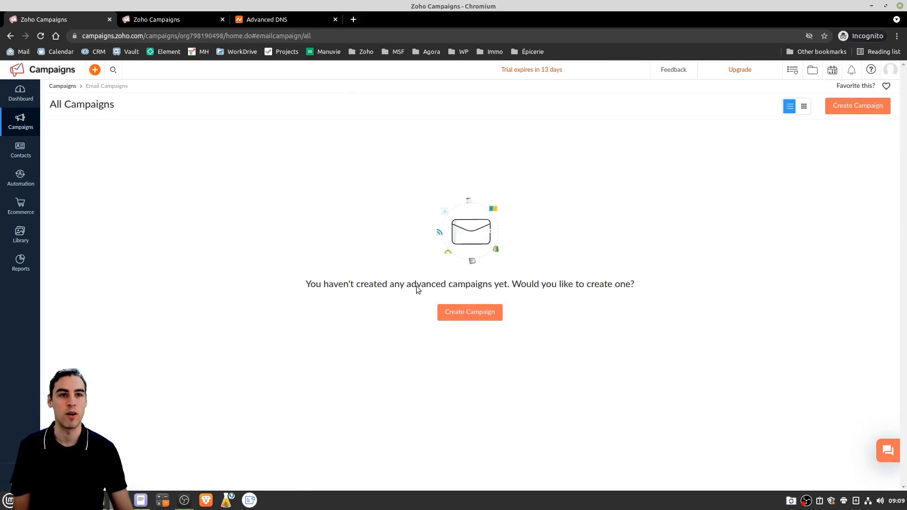
left_click(476, 322)
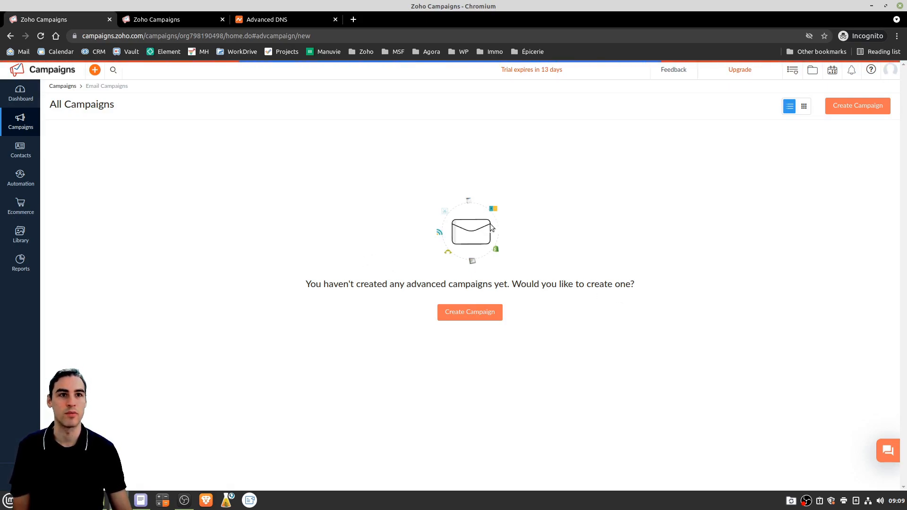
Open Contacts > Manage Lists and dismiss the webinar announcement popup
mouse_move(19, 149)
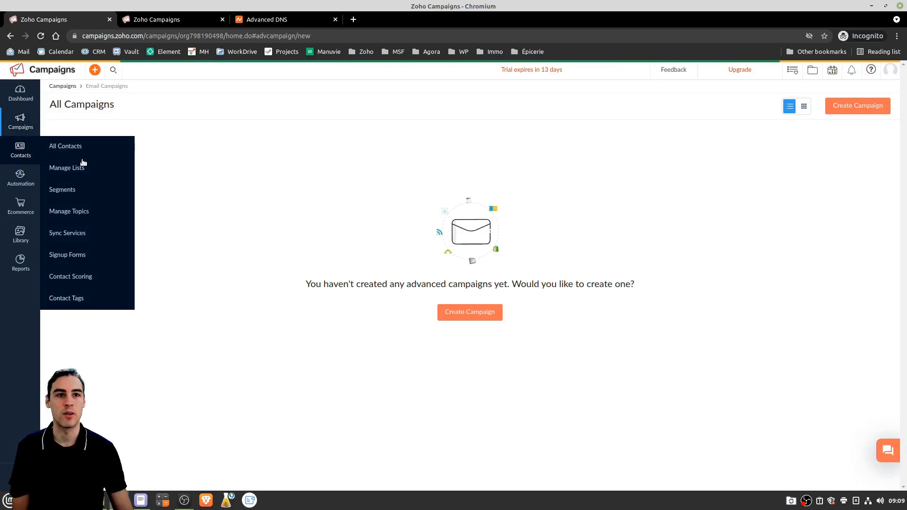
left_click(73, 169)
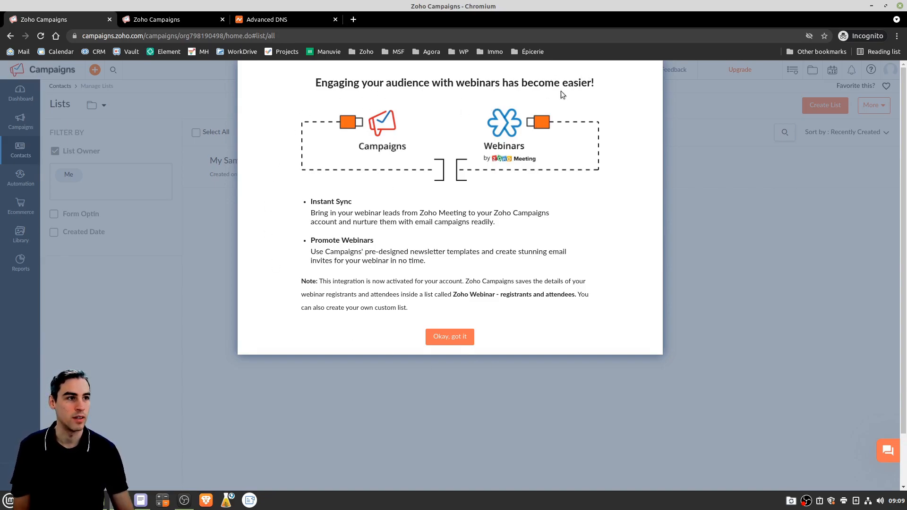
left_click(450, 338)
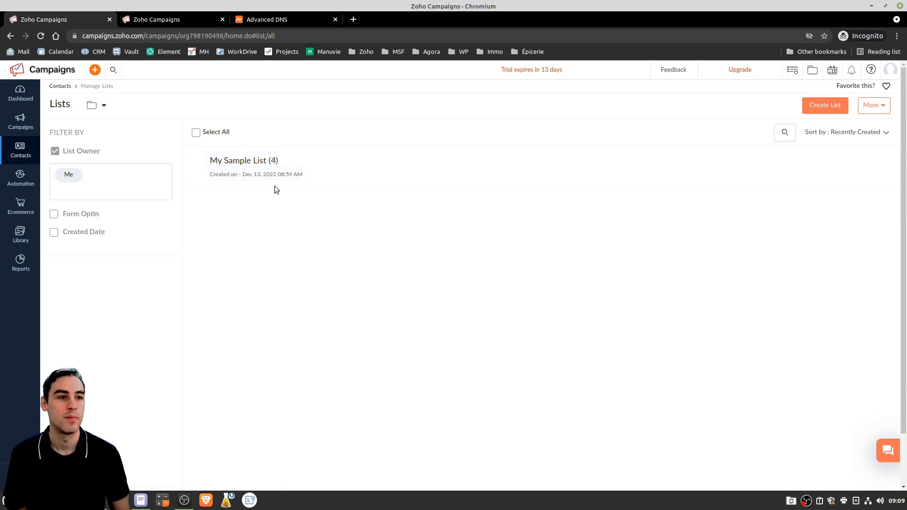
Open Automation > Autoresponders to view the empty autoresponder list
mouse_move(23, 180)
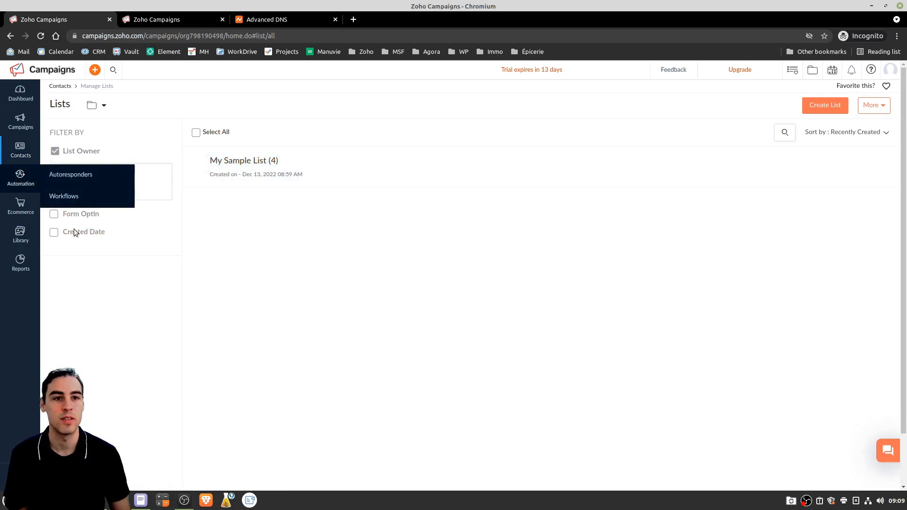
left_click(65, 178)
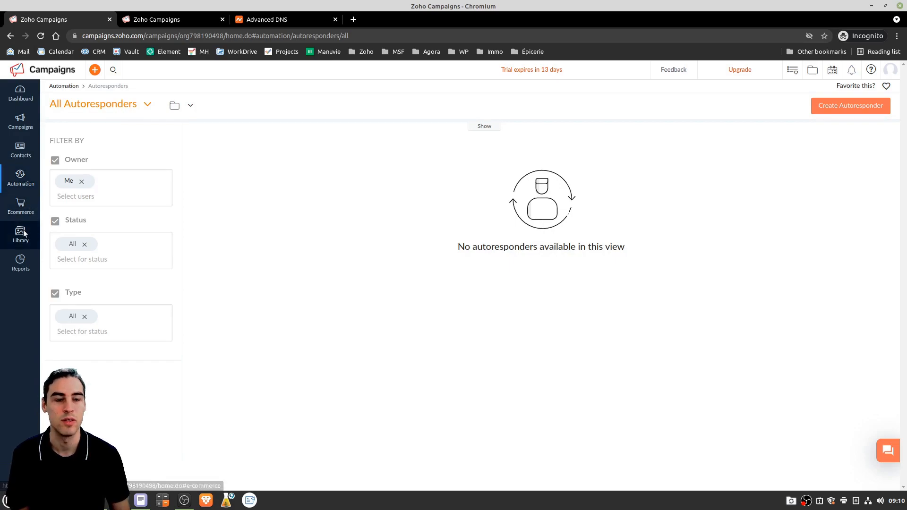
mouse_move(23, 232)
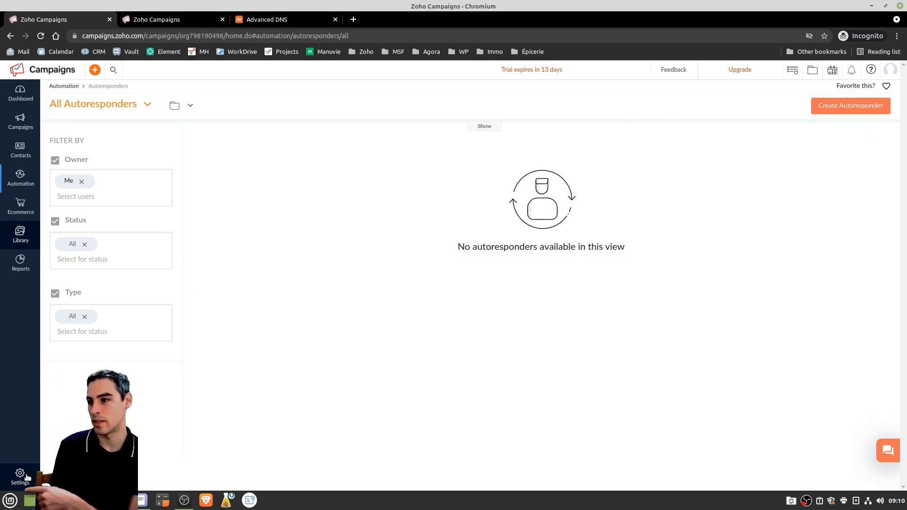
Open Settings > Domain Authentication and start SPF/DKIM setup for masantefinanciere.info
left_click(20, 474)
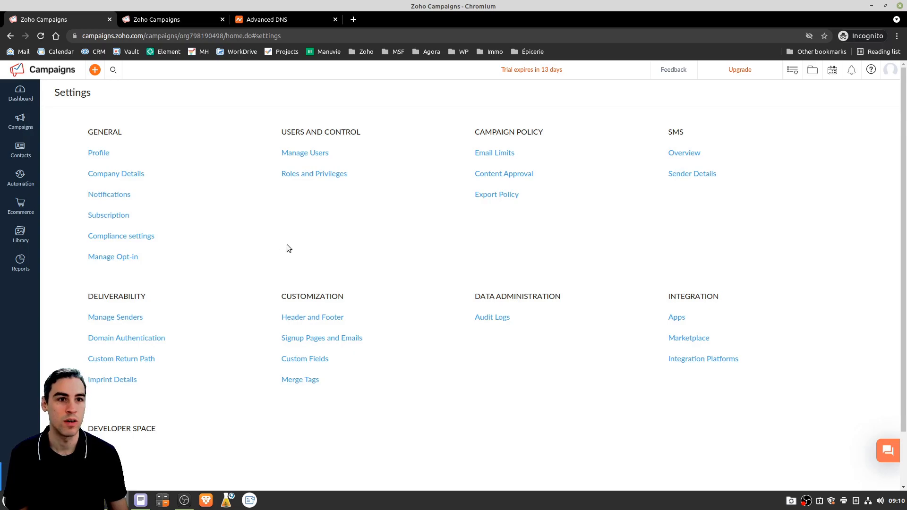
left_click(136, 340)
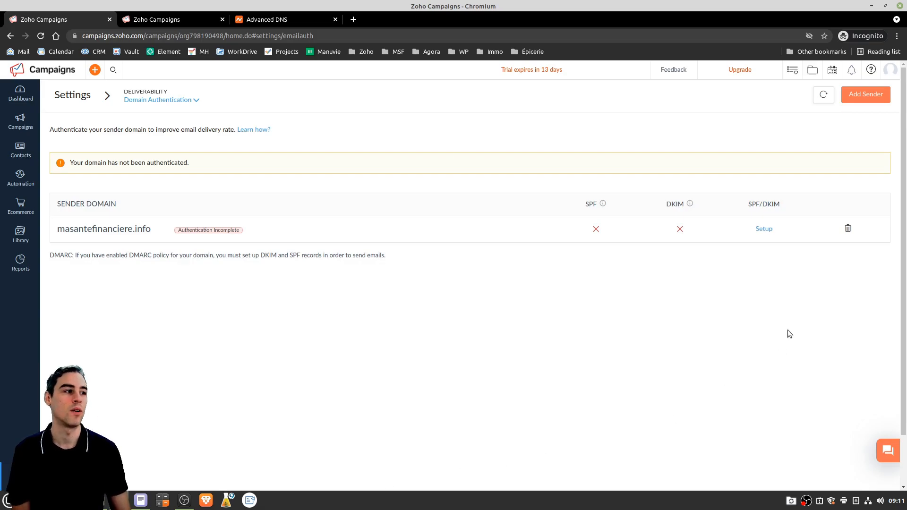
left_click(764, 229)
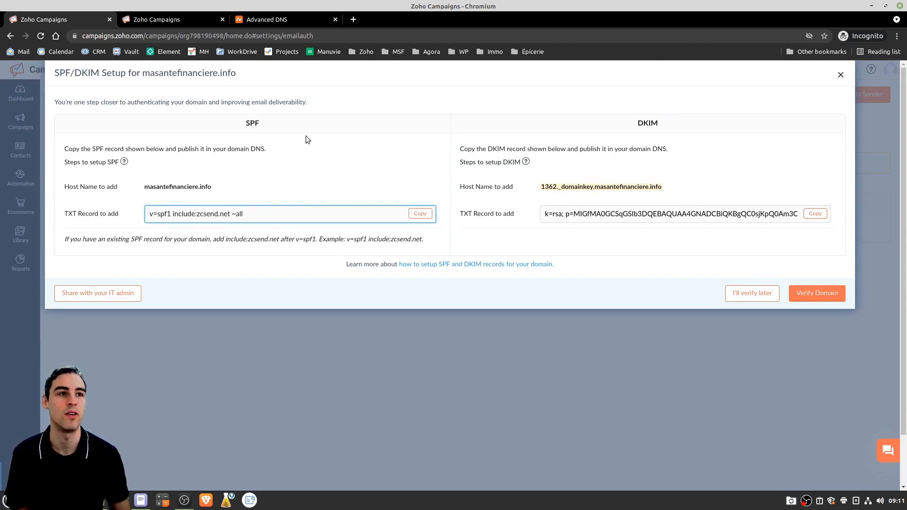
In Namecheap, go from the dashboard's Domain List to masantefinanciere.info's Advanced DNS records
left_click(286, 21)
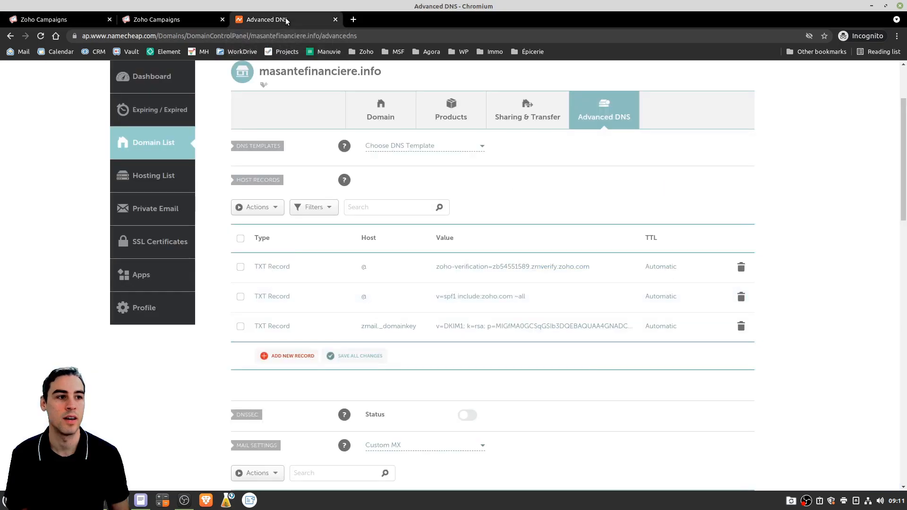
scroll(152, 135, "up", 1)
scroll(152, 135, "up", 2)
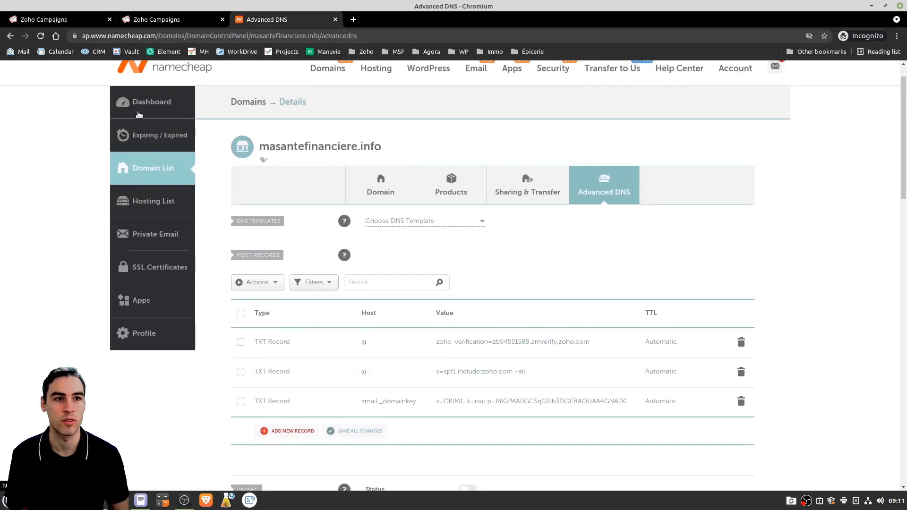
left_click(150, 101)
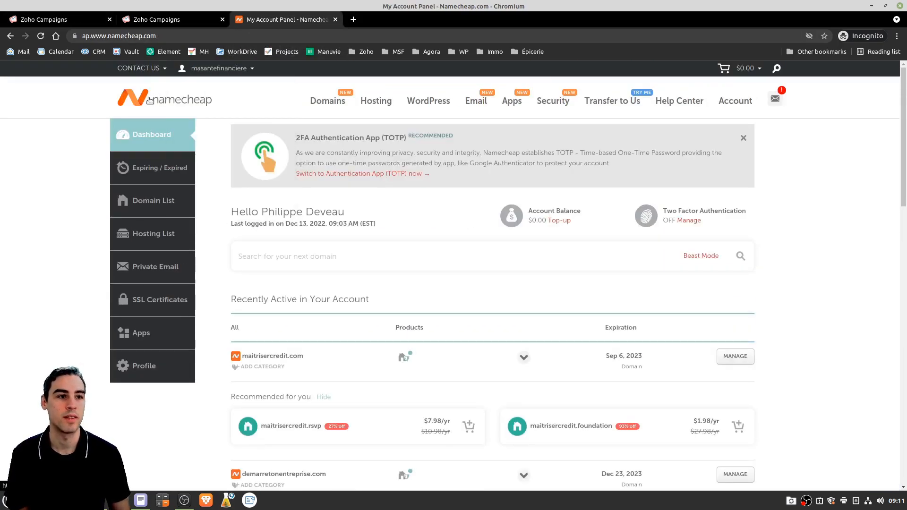
scroll(310, 266, "down", 4)
scroll(310, 269, "down", 2)
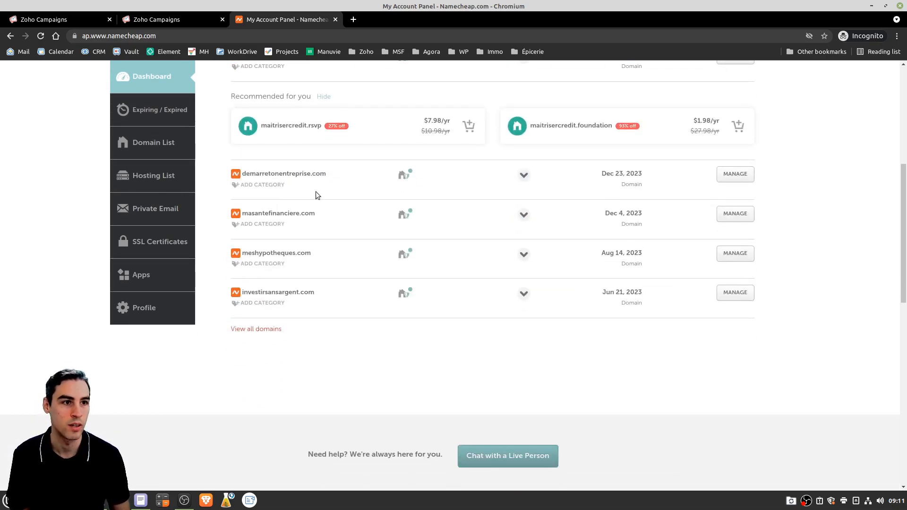
scroll(297, 282, "up", 2)
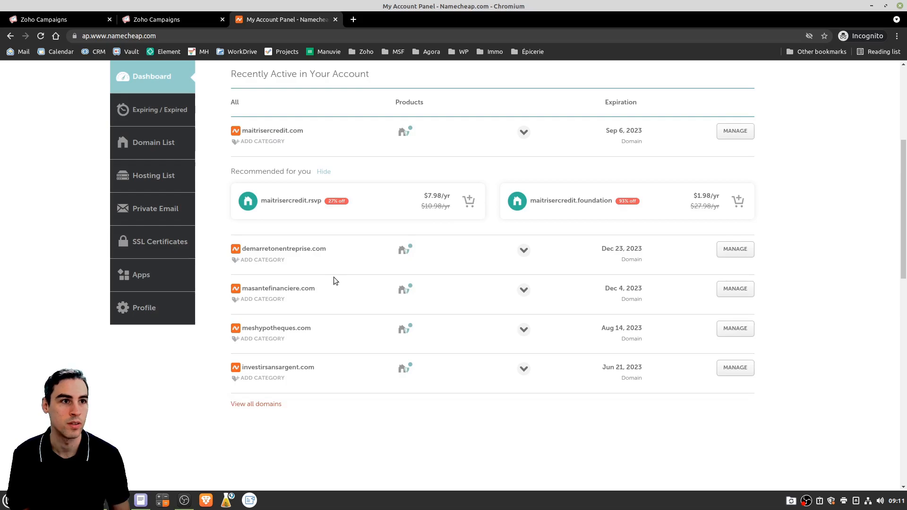
left_click(156, 148)
scroll(232, 315, "down", 2)
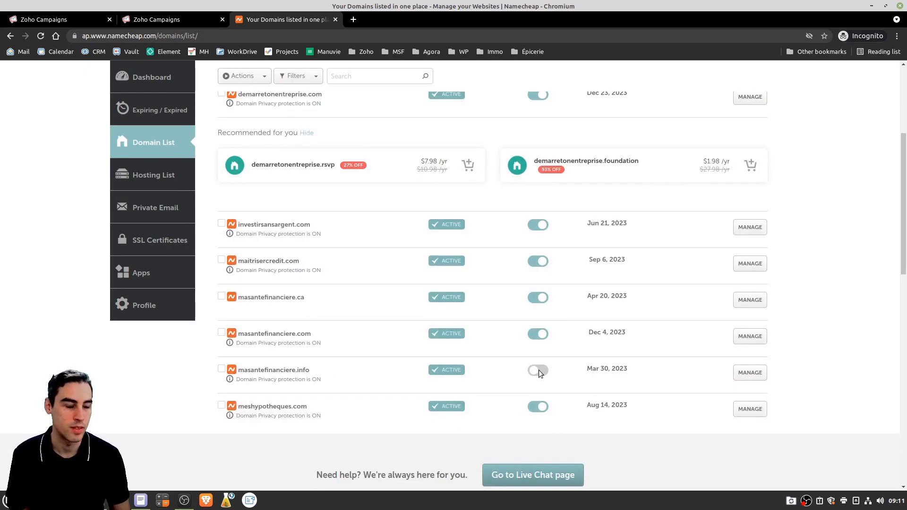
left_click(750, 373)
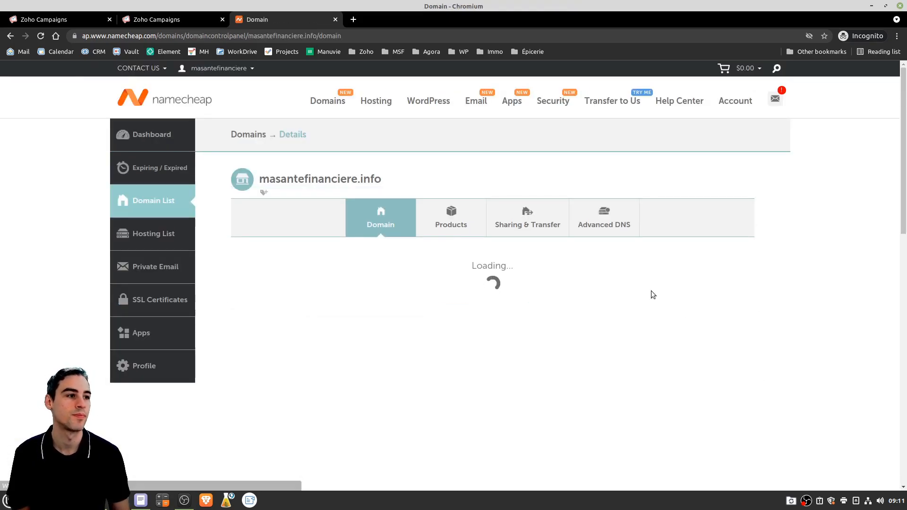
left_click(603, 218)
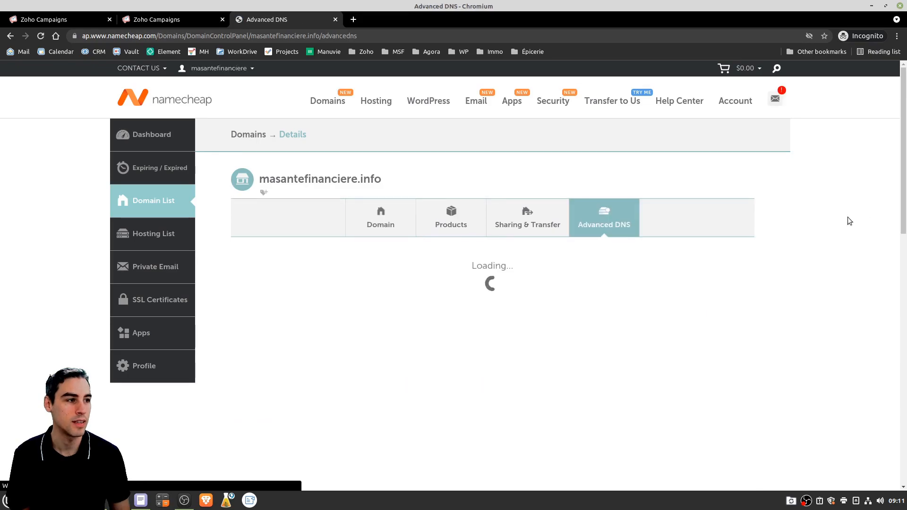
scroll(792, 225, "down", 4)
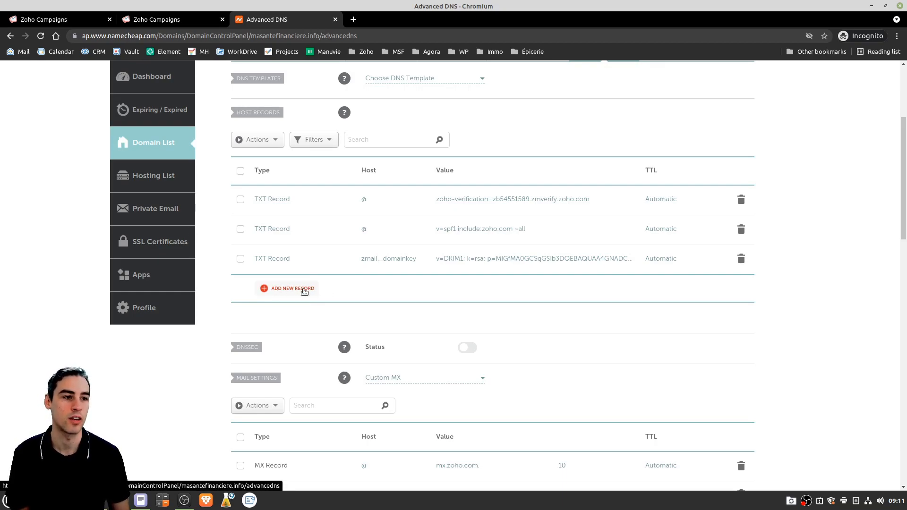
Close the duplicate Zoho Campaigns tab and select the SPF host name masantefinanciere.info
left_click(171, 21)
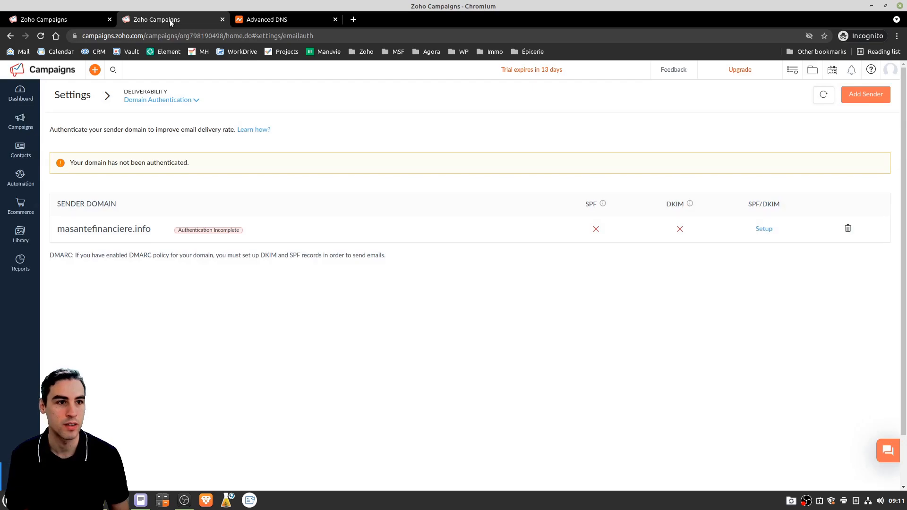
left_click(222, 19)
left_click(40, 21)
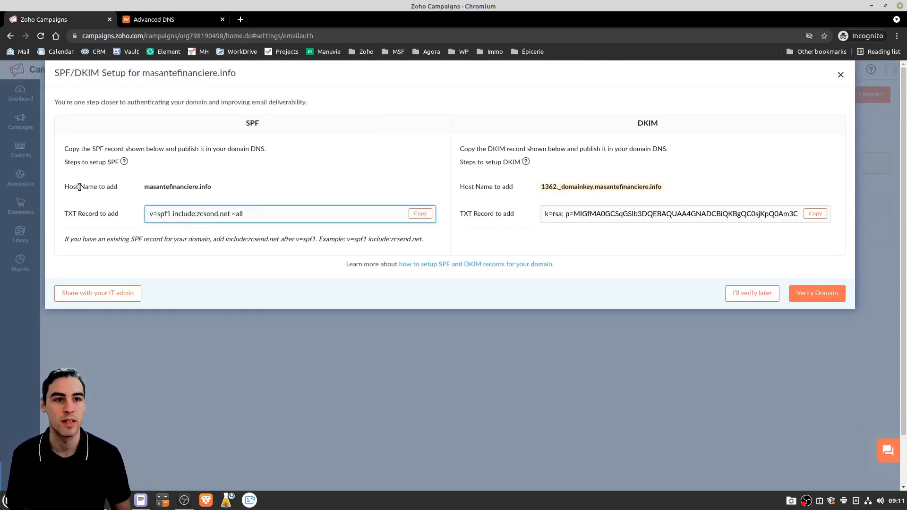
left_click(211, 188)
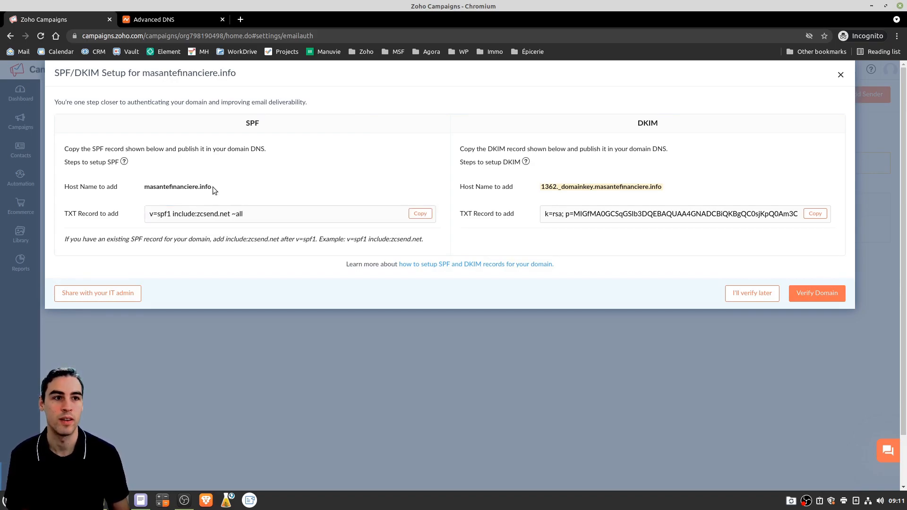
double_click(177, 186)
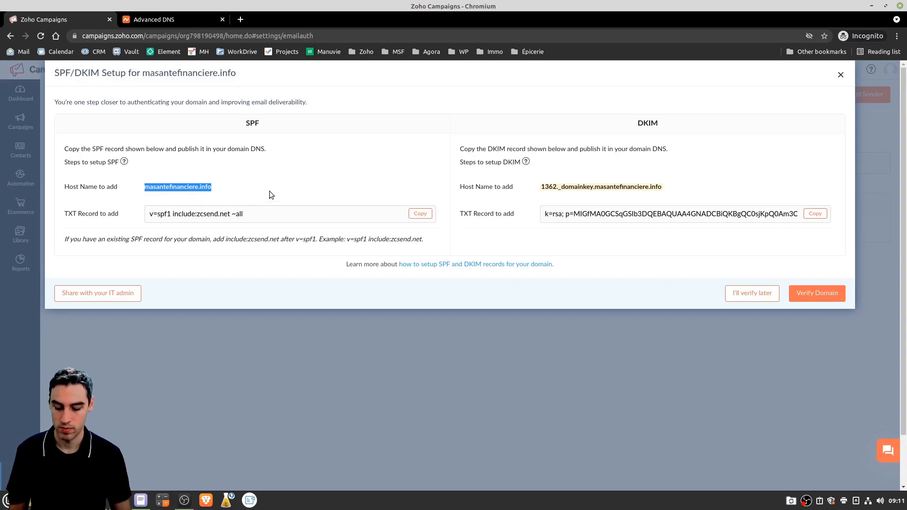
left_click(159, 19)
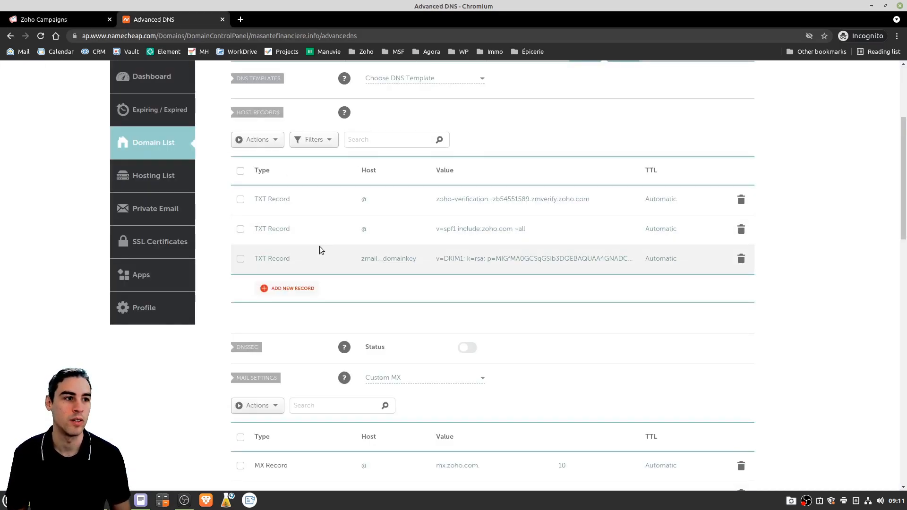
left_click(56, 22)
double_click(250, 124)
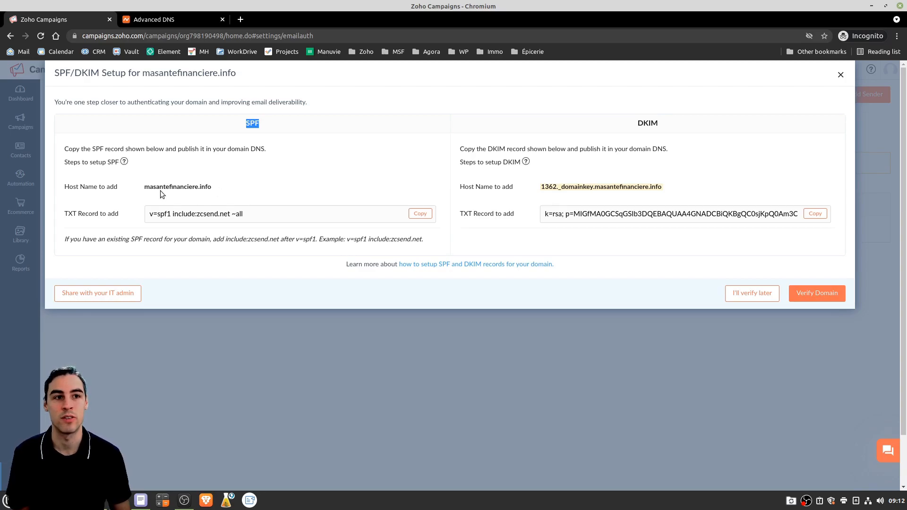
left_click_drag(145, 187, 200, 188)
After checking Namecheap, copy the SPF TXT record 'v=spf1 include:zcsend.net ~all'
left_click(176, 21)
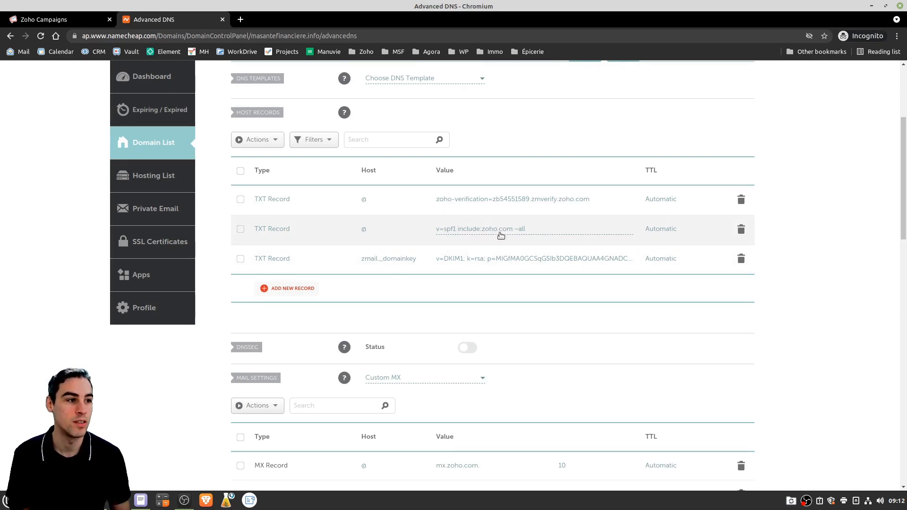
left_click(52, 19)
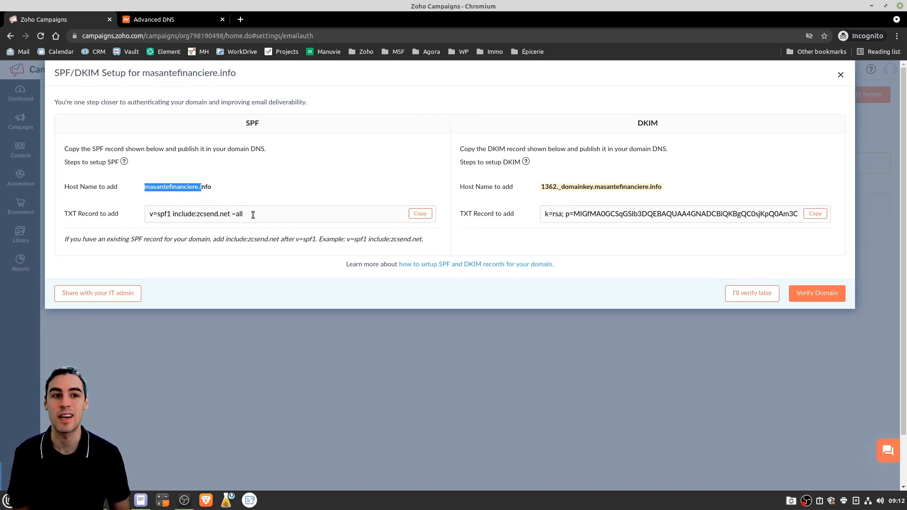
triple_click(271, 217)
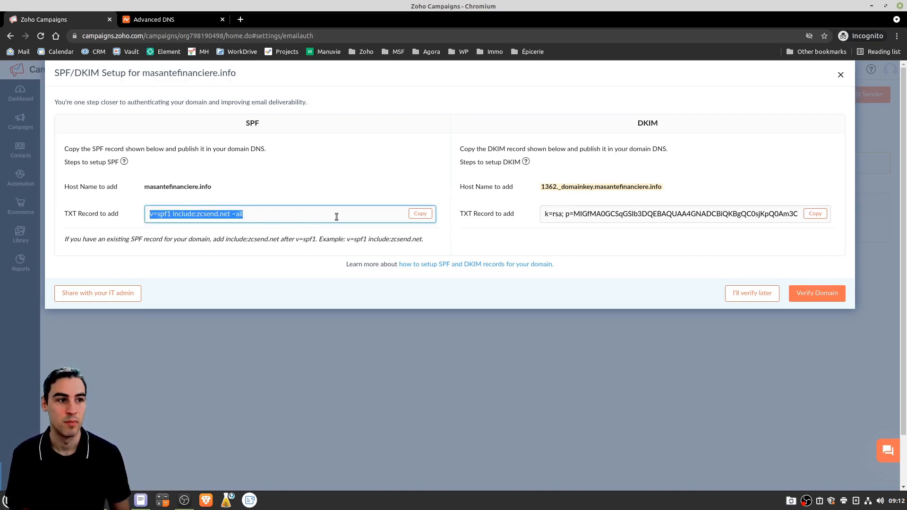
left_click(419, 216)
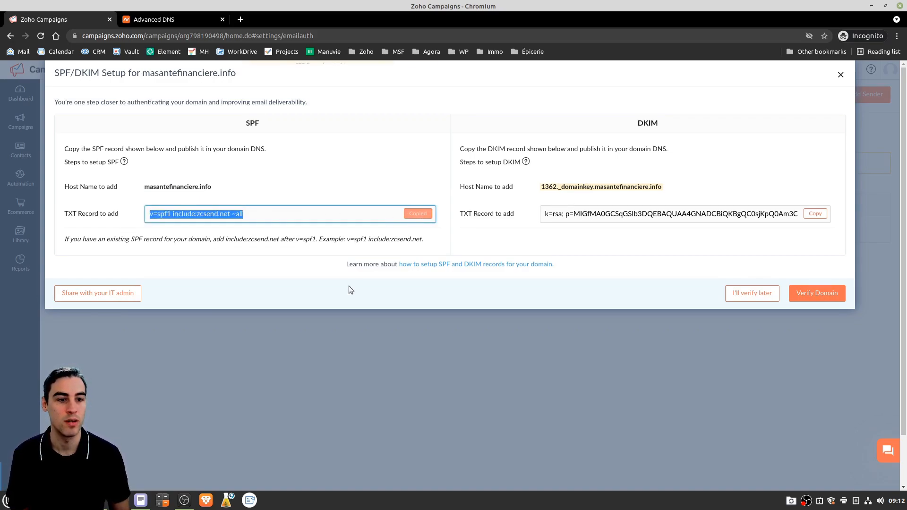
right_click(142, 504)
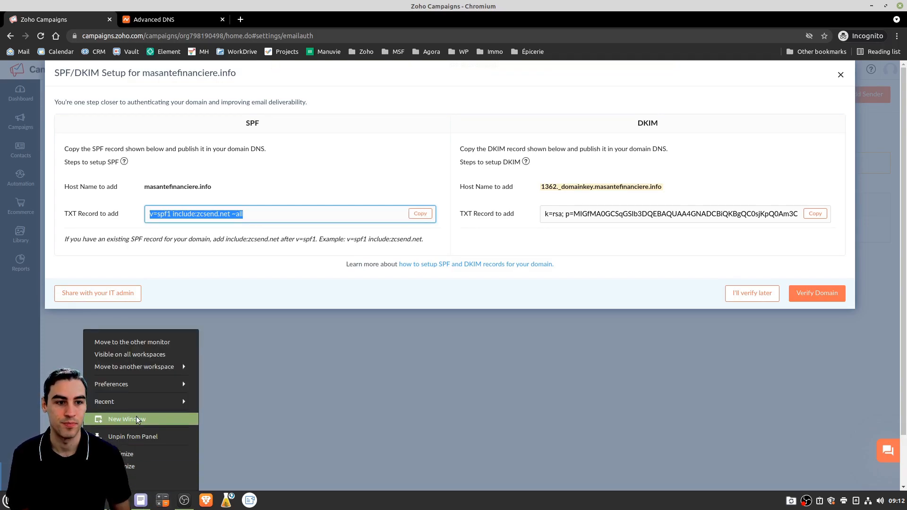
left_click(136, 416)
key("ctrl+v")
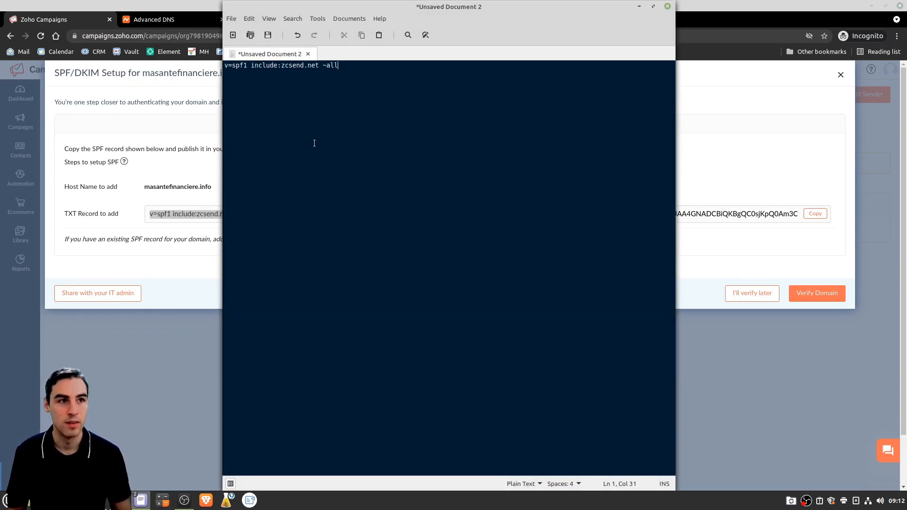
left_click_drag(251, 66, 319, 66)
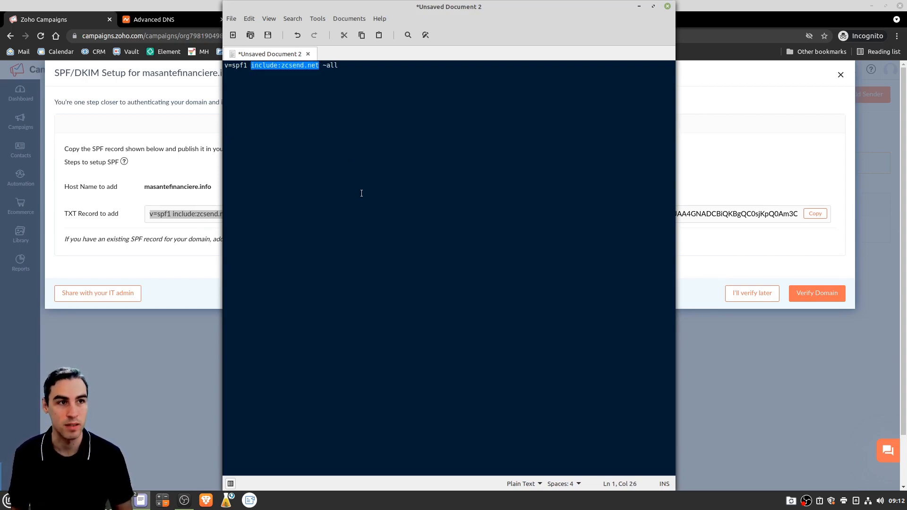
left_click(668, 6)
left_click(373, 279)
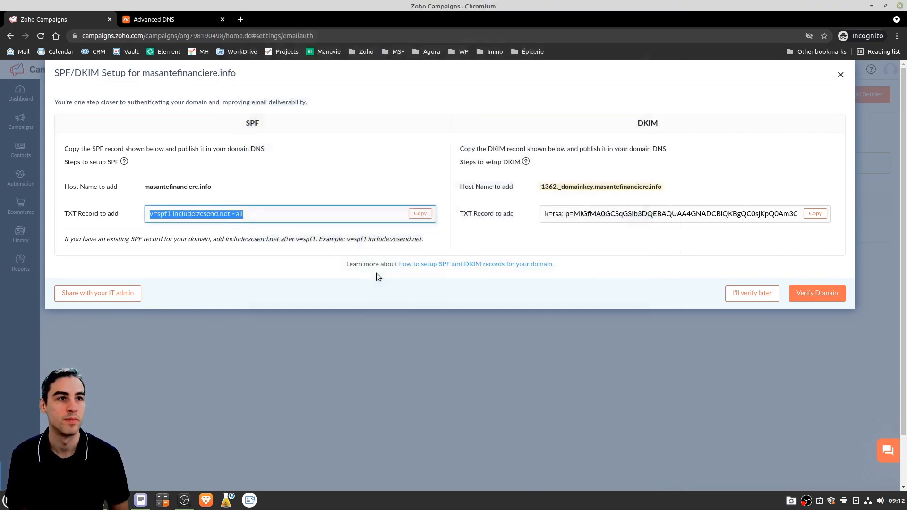
Paste include:zcsend.net after include:zoho.com in Namecheap's SPF TXT record and save it
left_click(156, 19)
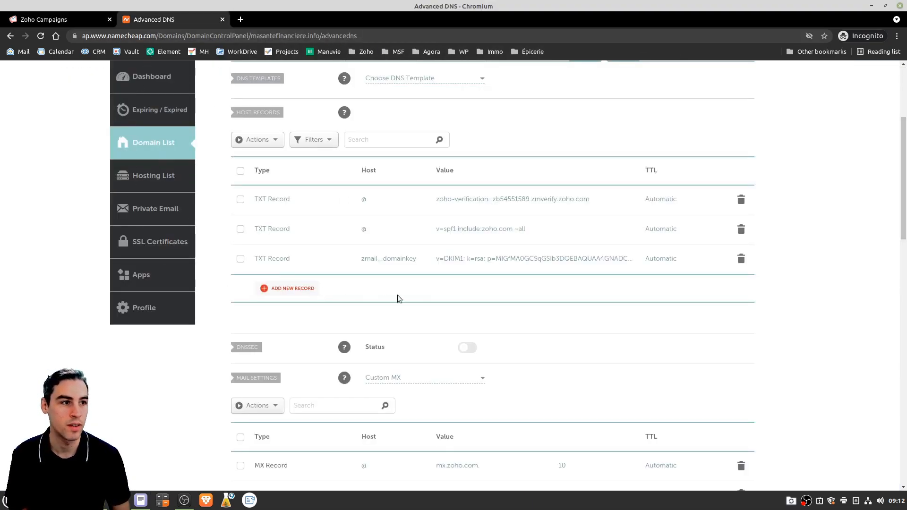
left_click(495, 233)
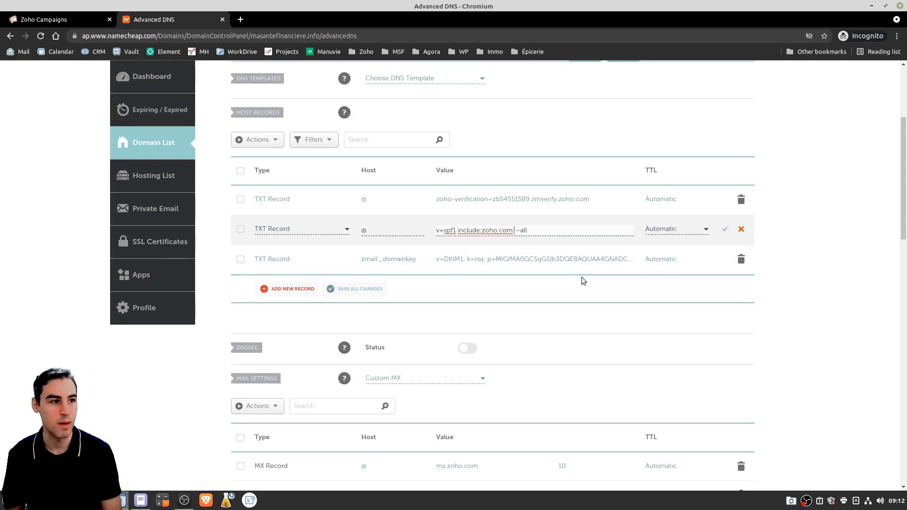
key("ctrl+v")
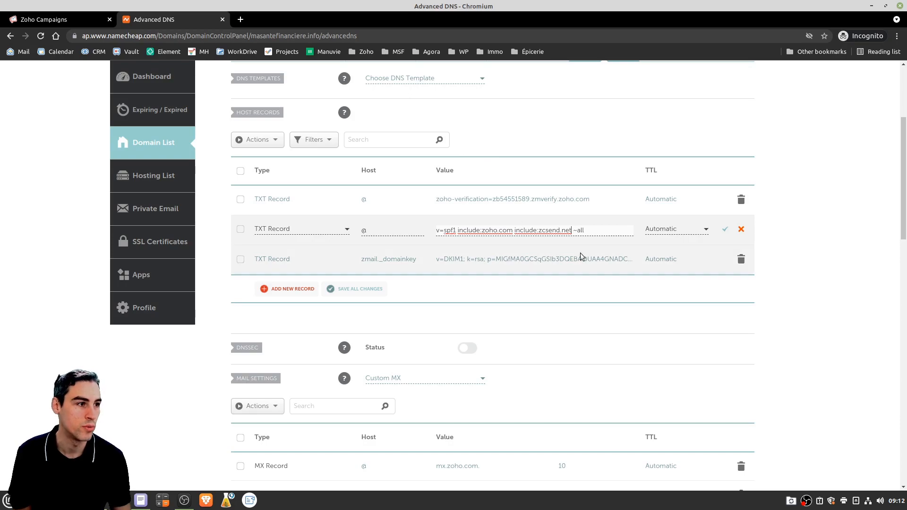
left_click(729, 228)
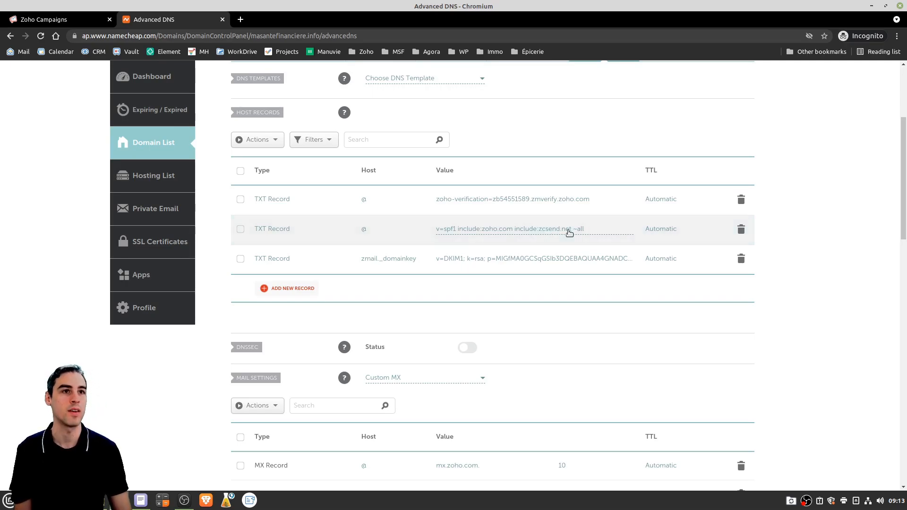
left_click(89, 20)
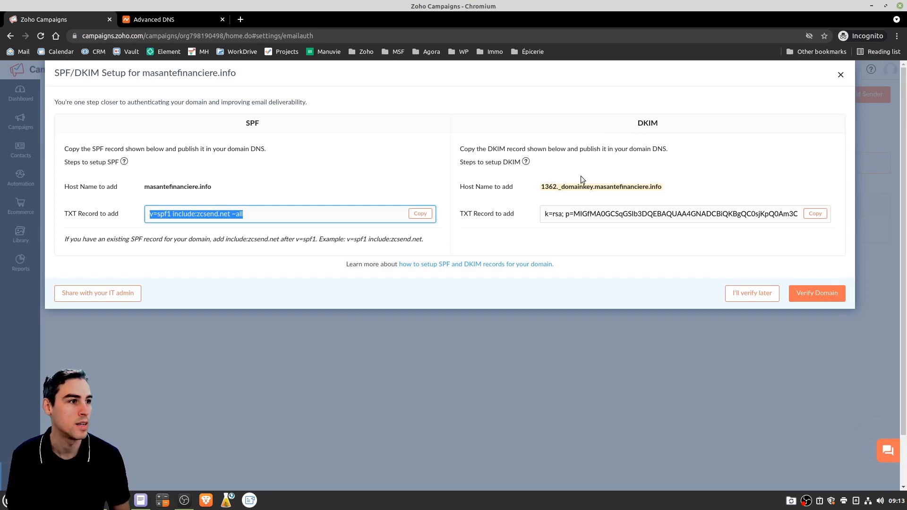
Copy the DKIM host name 1362._domainkey.masantefinanciere.info and return to Namecheap
left_click_drag(542, 187, 656, 188)
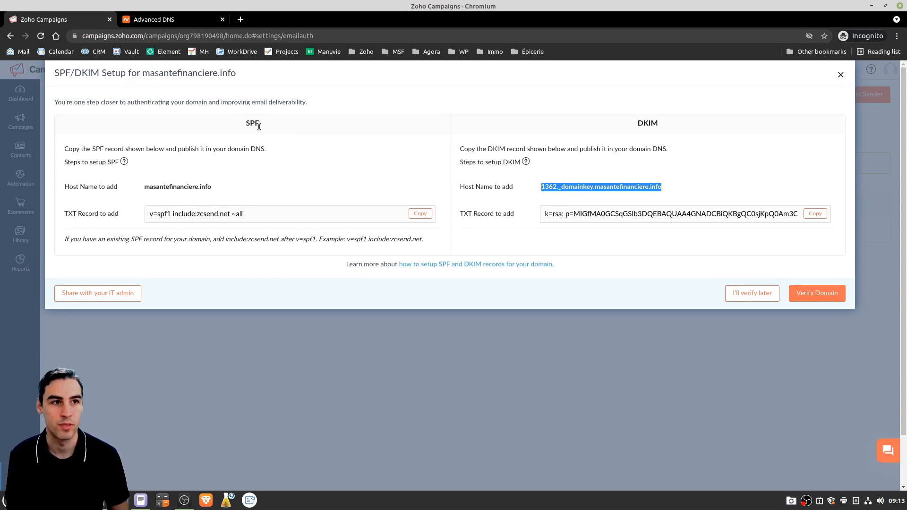
left_click(182, 17)
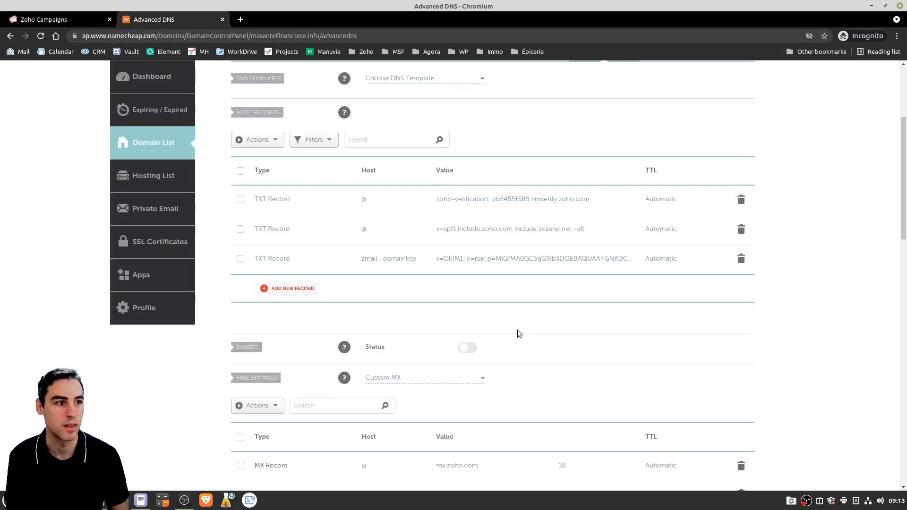
Add a new TXT host record in Namecheap's Advanced DNS
left_click(291, 291)
scroll(279, 237, "down", 3)
left_click(282, 269)
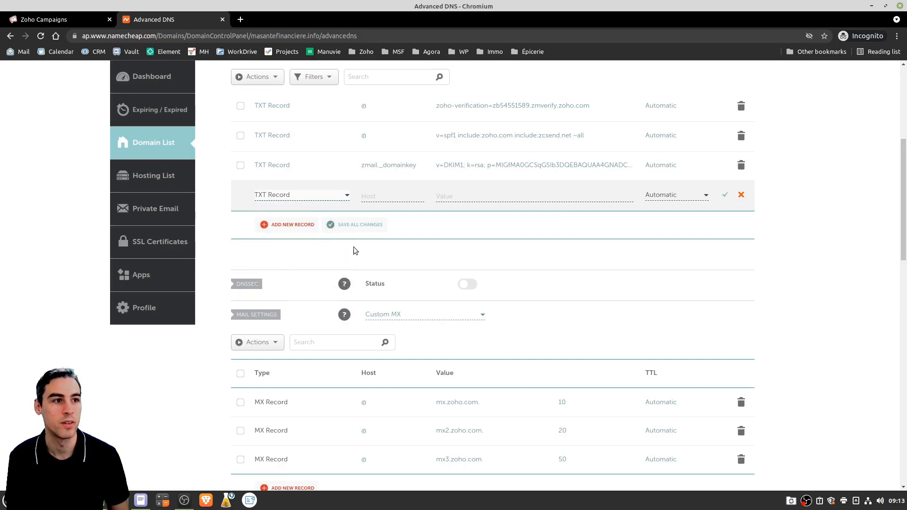
scroll(377, 235, "up", 1)
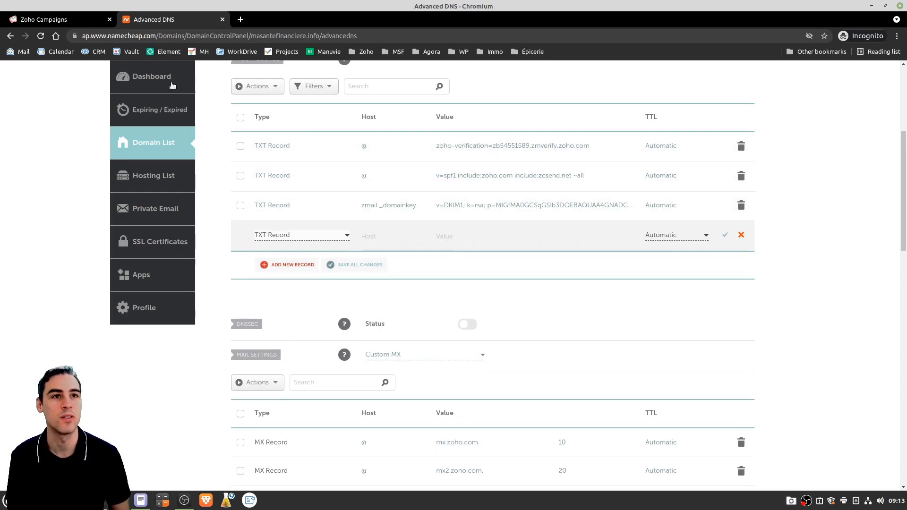
Copy the full DKIM host name from Zoho into the new record's Host field
left_click(72, 19)
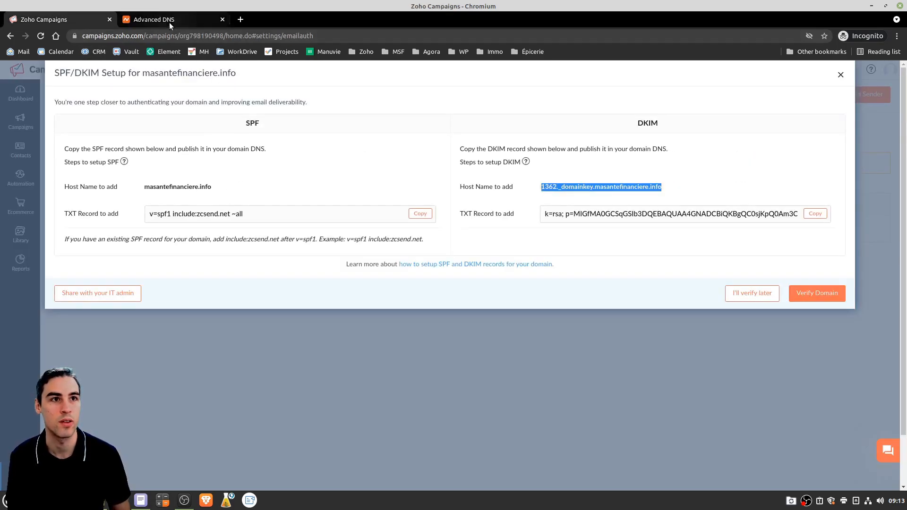
left_click(169, 21)
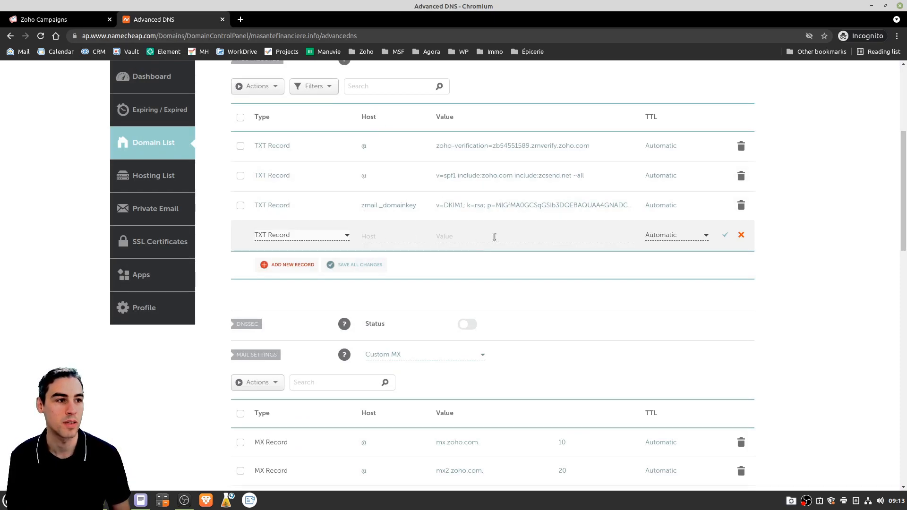
left_click(63, 19)
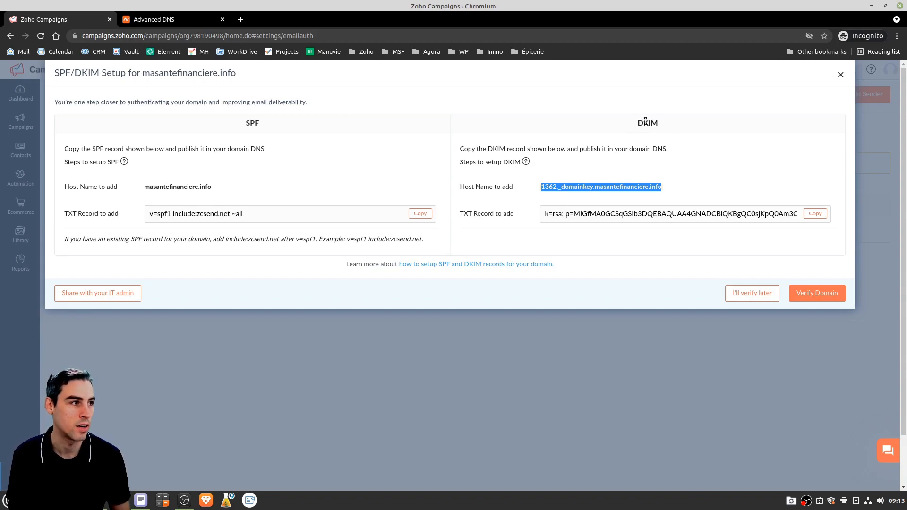
left_click(542, 192)
left_click_drag(542, 187, 663, 189)
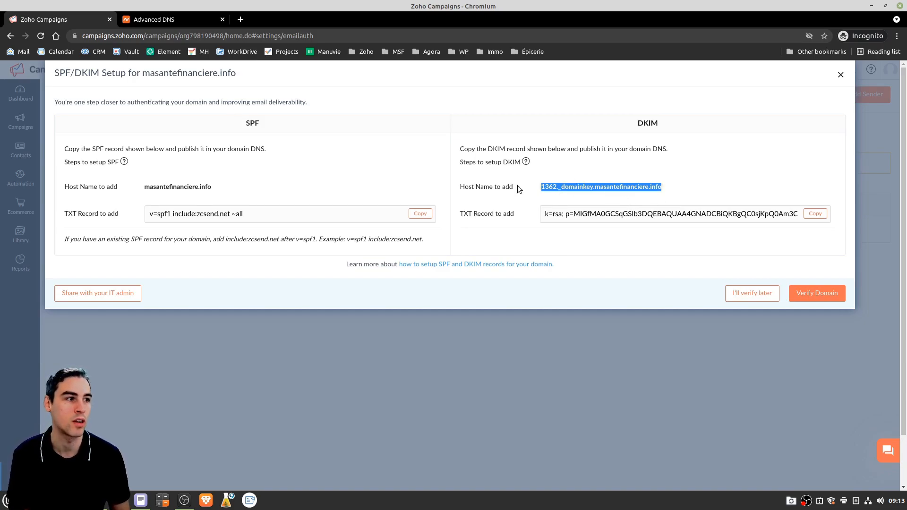
left_click(170, 19)
left_click(382, 238)
key("ctrl+v")
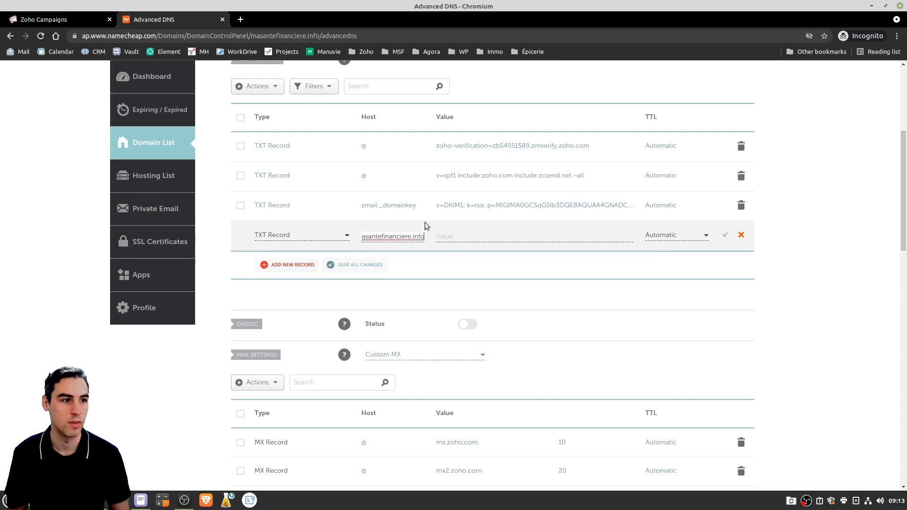
key("Home")
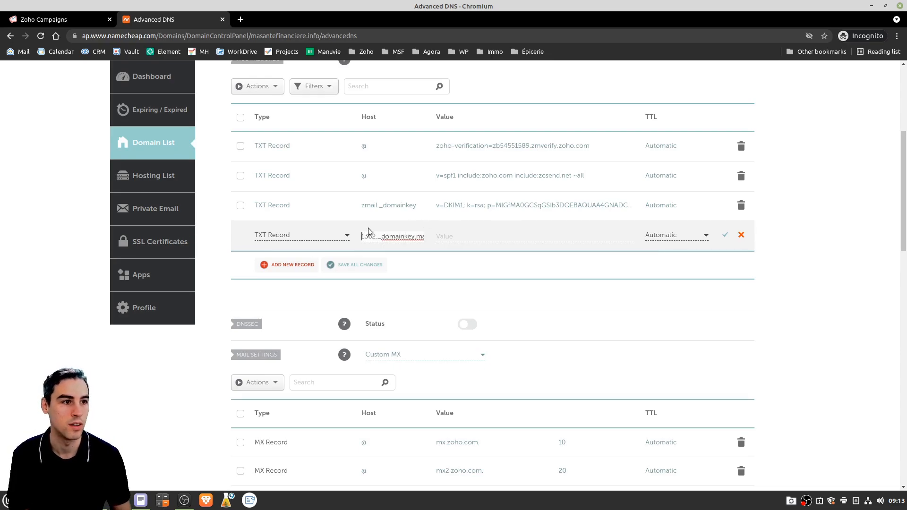
Paste the Zoho DKIM key (k=rsa; p=…) as the record's Value and save it
left_click(42, 19)
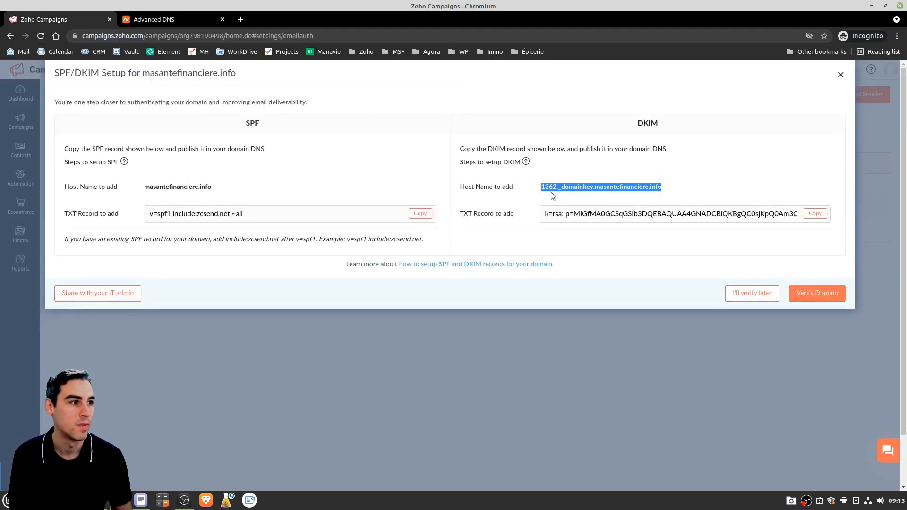
left_click(815, 216)
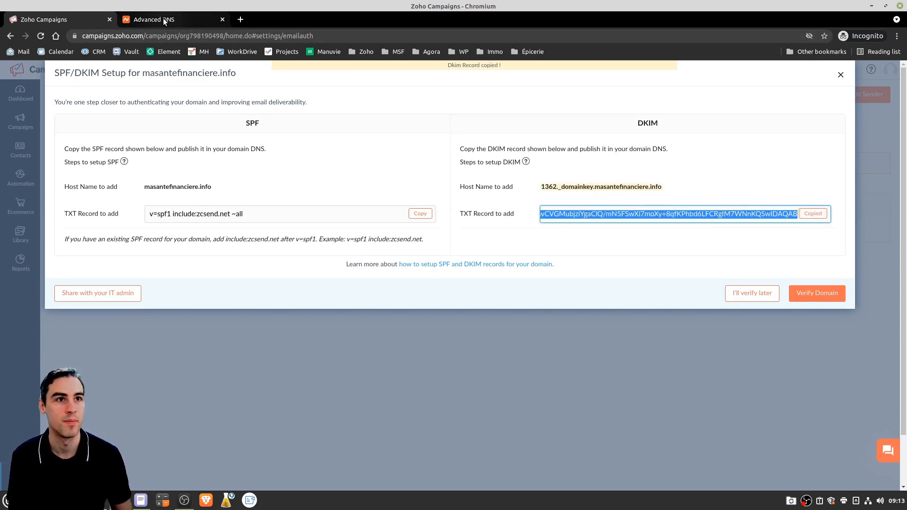
left_click(163, 18)
left_click(506, 235)
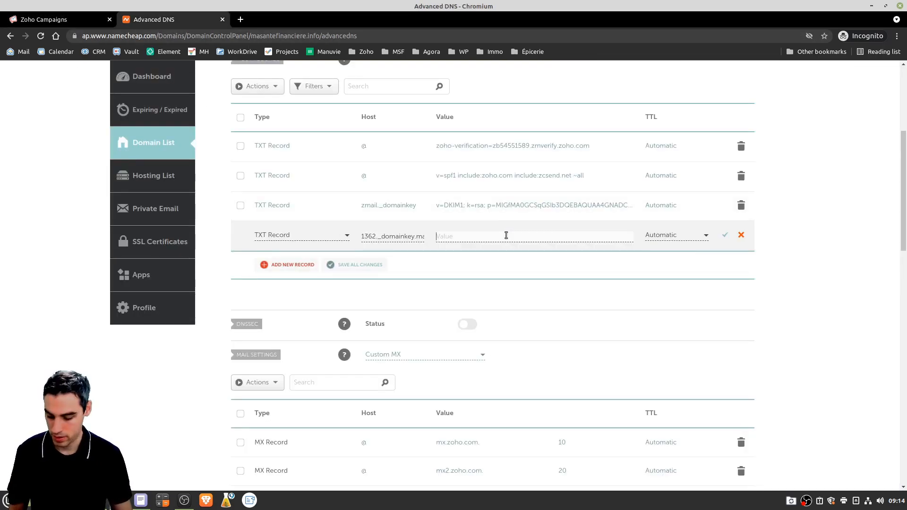
key("ctrl+v")
left_click(724, 235)
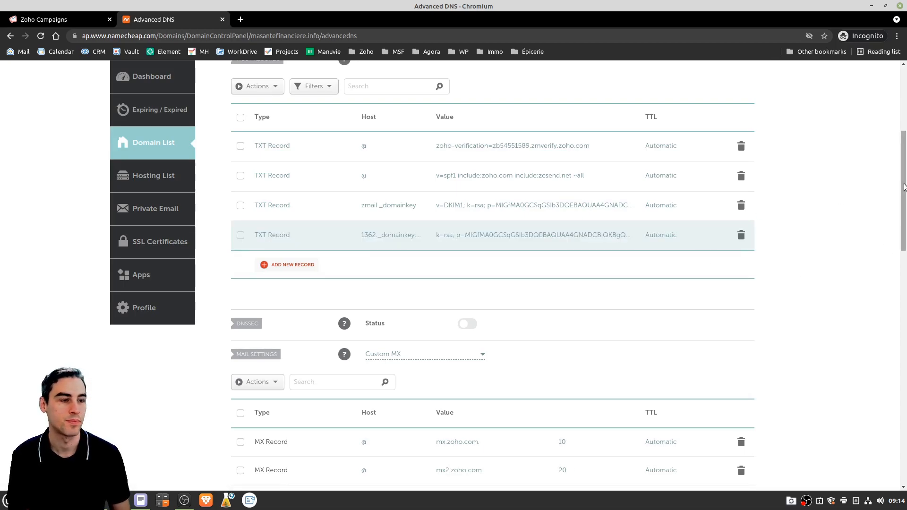
Run Verify Domain for masantefinanciere.info several times in the SPF/DKIM dialog
left_click(53, 22)
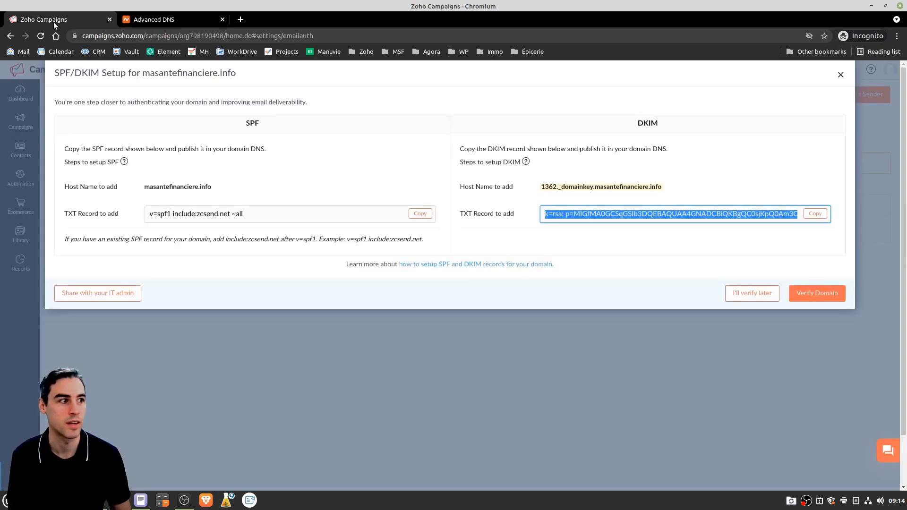
left_click(801, 297)
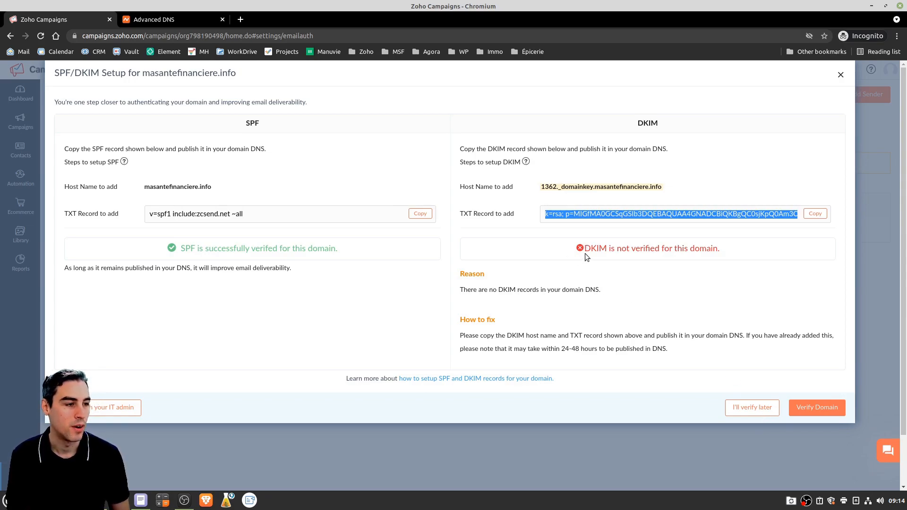
left_click(818, 407)
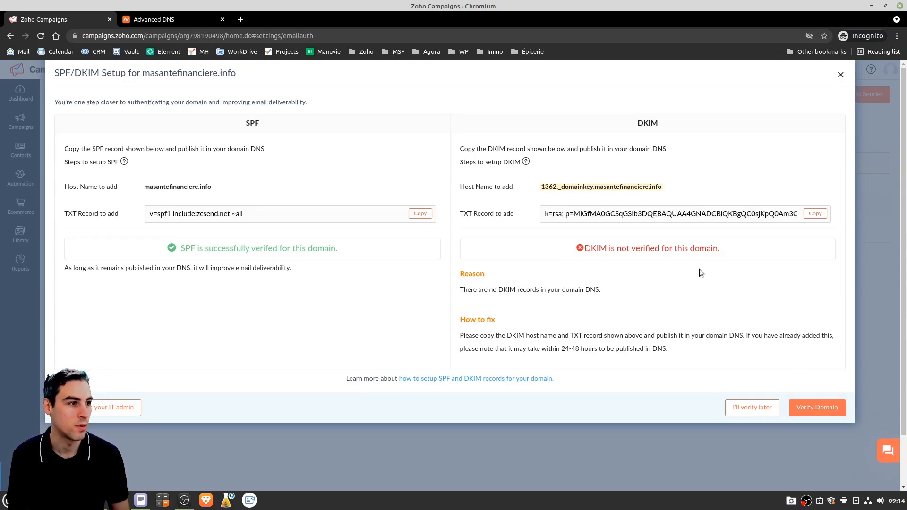
left_click(804, 415)
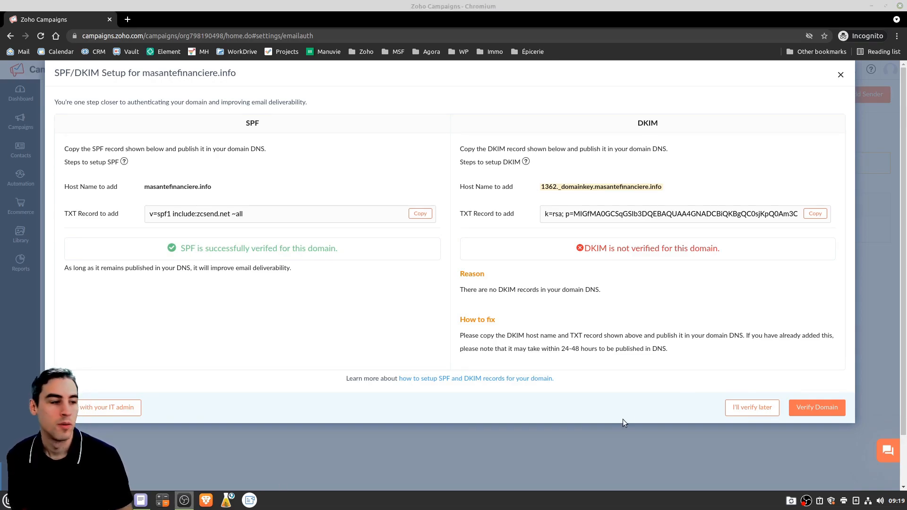
Review the results: DKIM not verified, with a 24-48 hour DNS propagation delay
left_click_drag(582, 251, 745, 245)
left_click(744, 253)
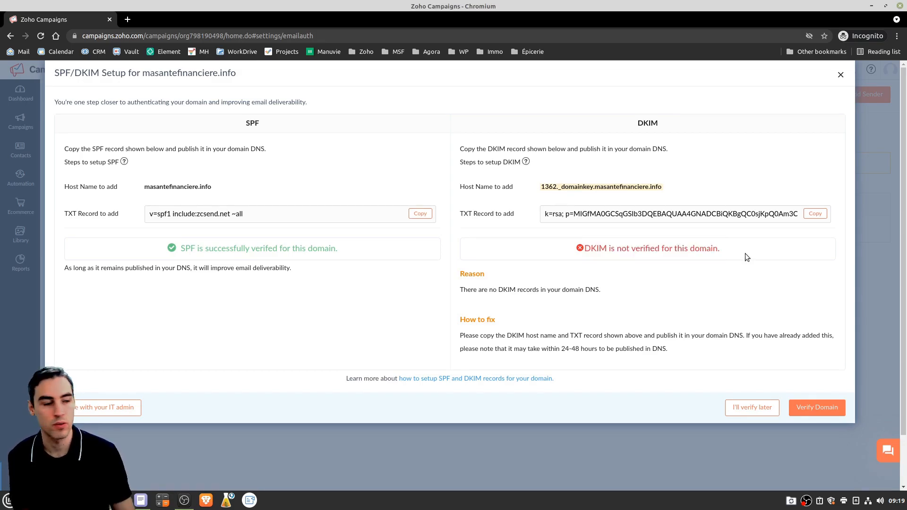
left_click_drag(560, 350, 580, 349)
left_click(703, 265)
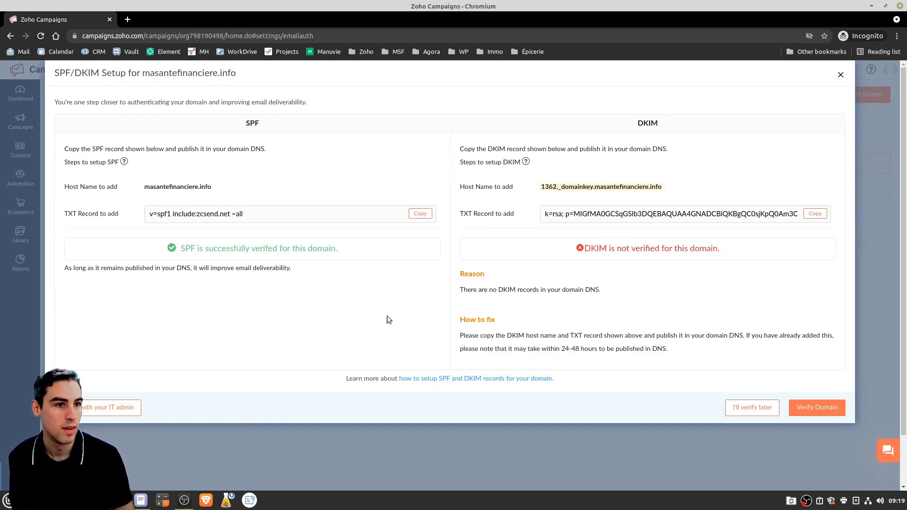
Close the dialog, re-verify once more, and choose I'll verify later, leaving DKIM failed
left_click(748, 409)
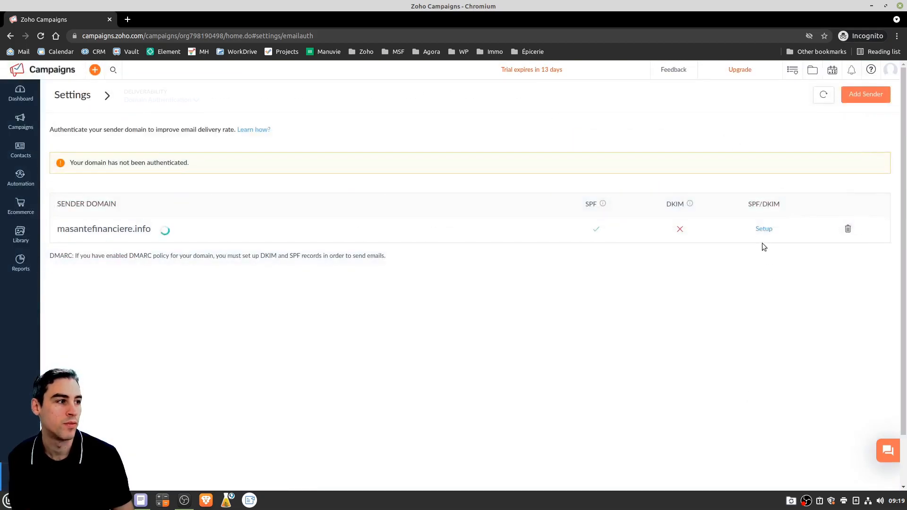
left_click(763, 230)
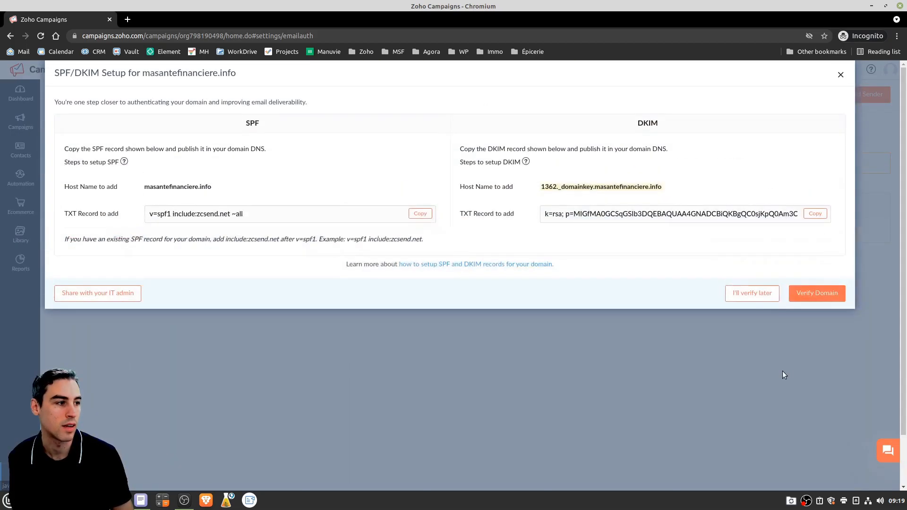
left_click(819, 297)
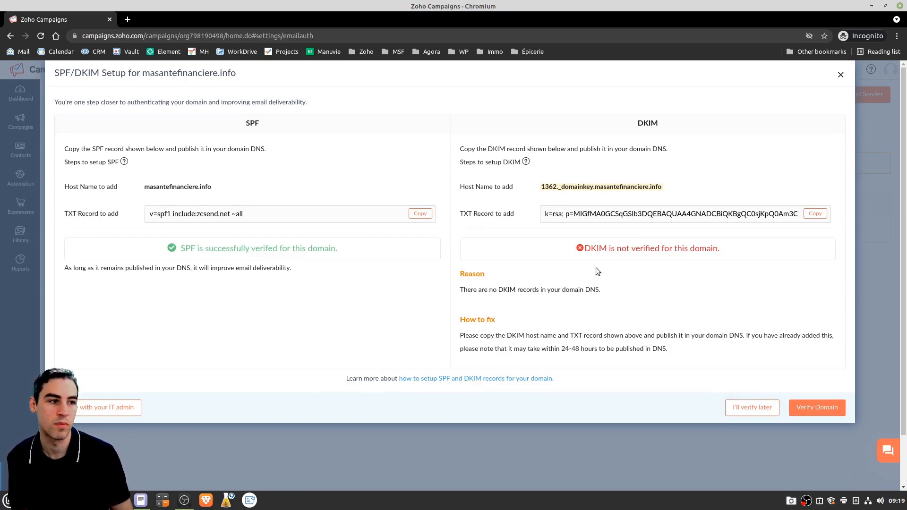
left_click(753, 409)
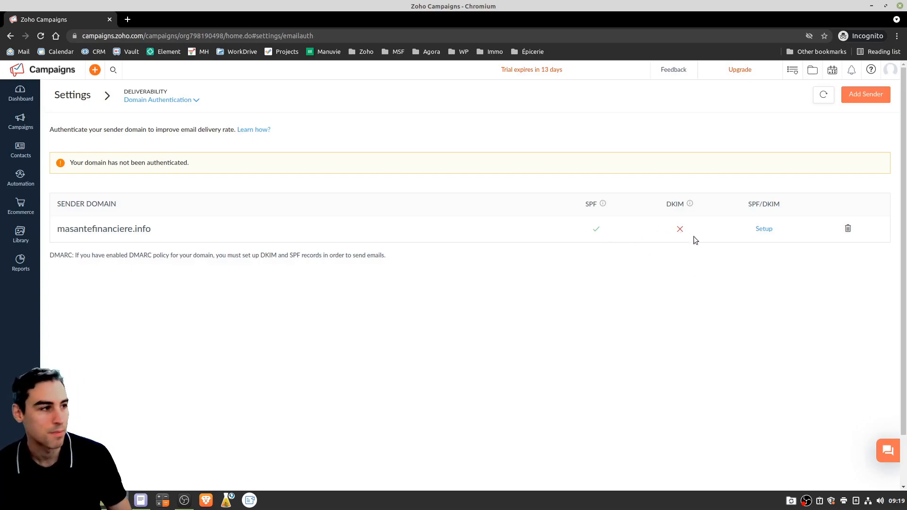
left_click(767, 232)
left_click(751, 406)
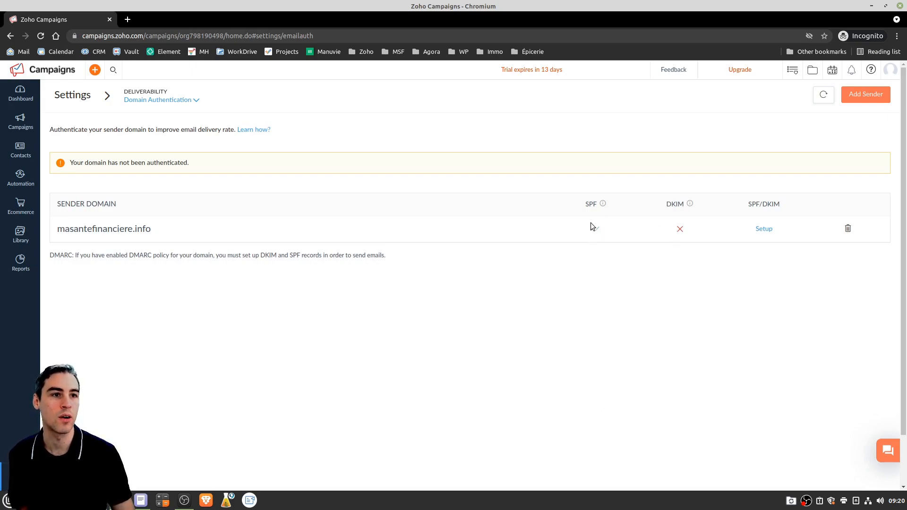
Open Manage Senders and try adding a sender address, which is rejected as a duplicate
left_click(20, 477)
left_click(121, 317)
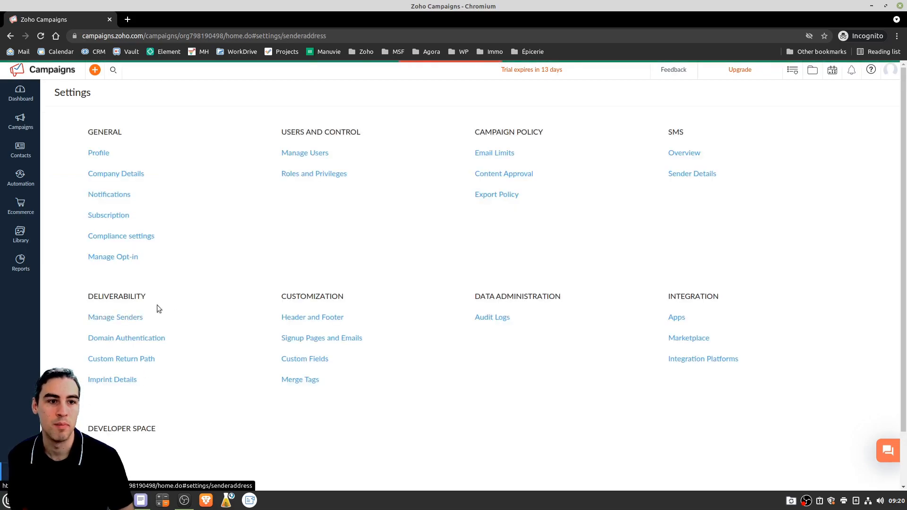
left_click_drag(364, 208, 656, 203)
left_click(608, 209)
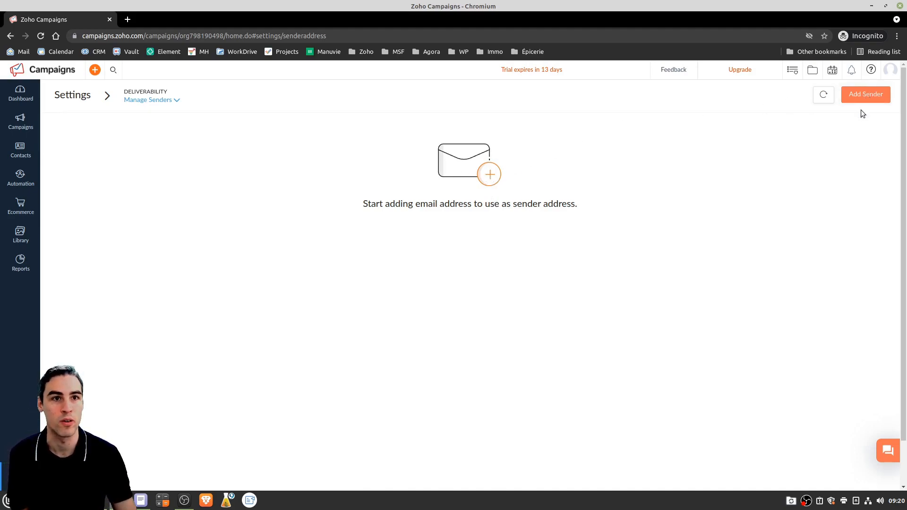
left_click(870, 96)
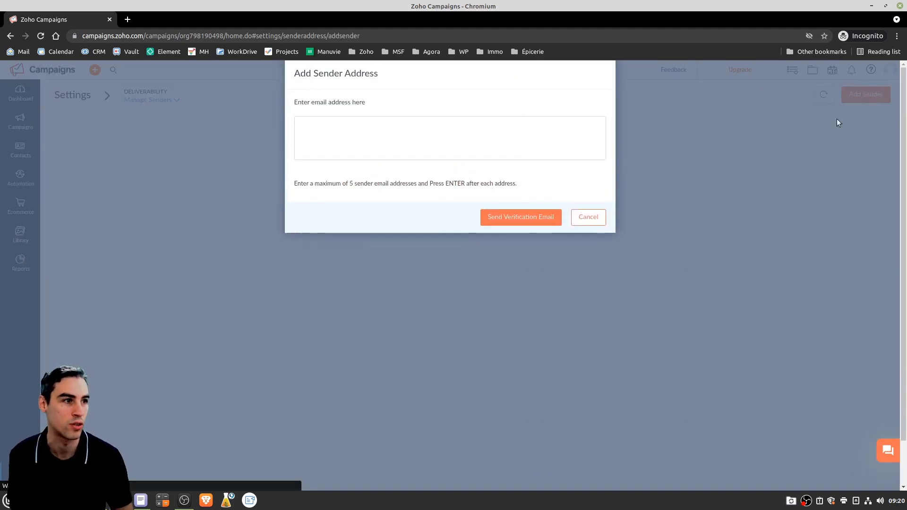
left_click(408, 149)
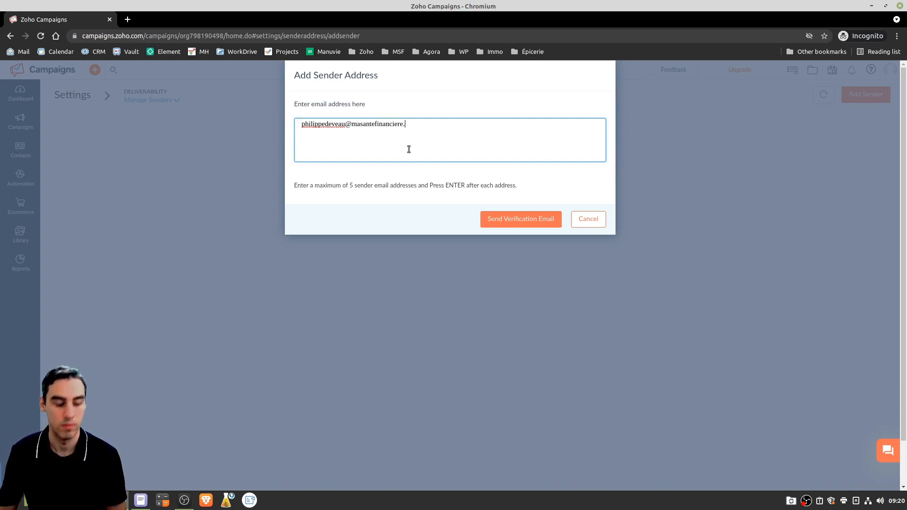
left_click(510, 225)
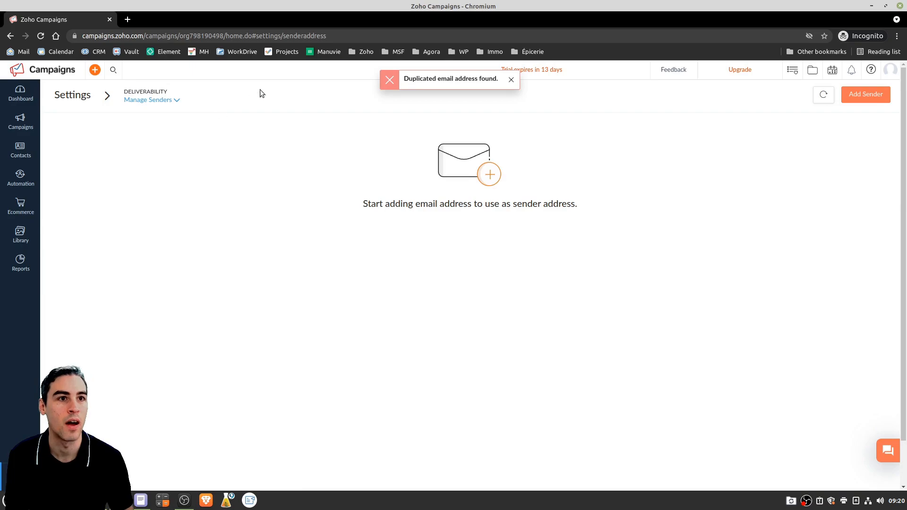
left_click(511, 81)
Add a different masantefinanciere.info sender address and send its verification email
left_click(867, 96)
left_click(388, 138)
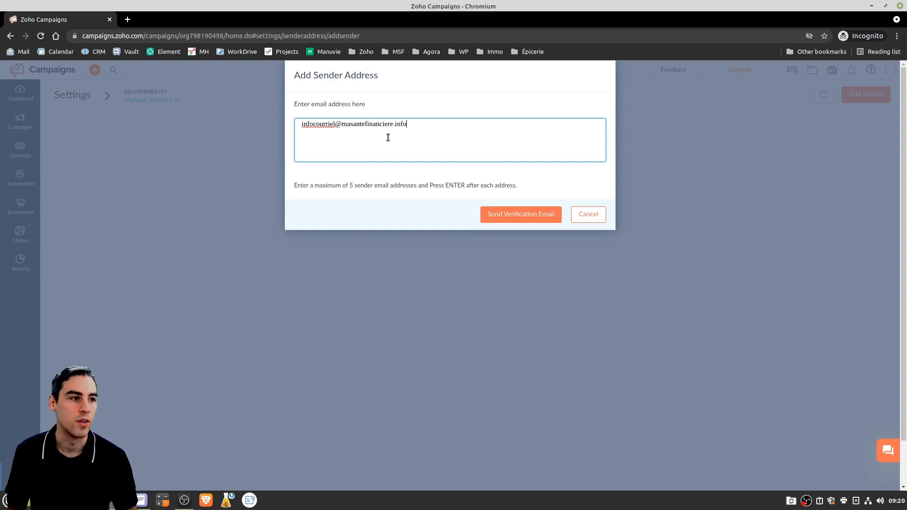
left_click(514, 215)
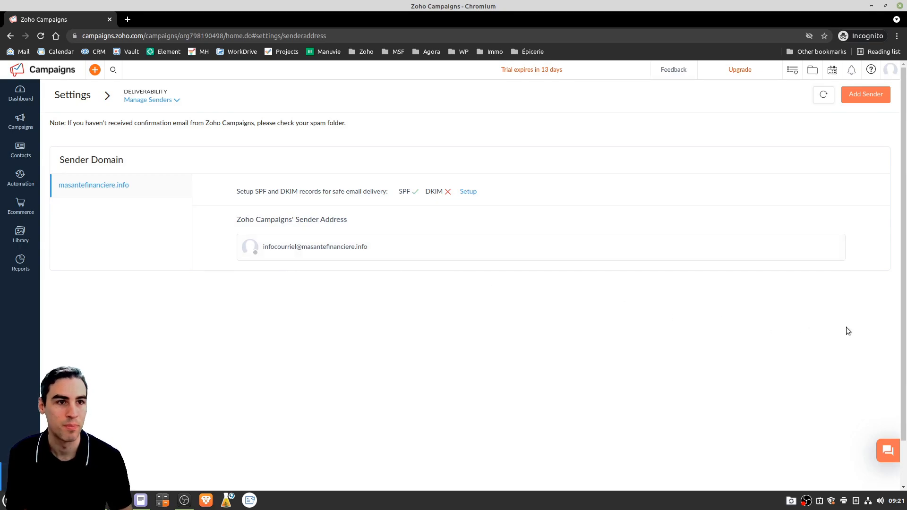
Open the Zoho Mail web app in a new tab via a 'zoho mail' web search
left_click(127, 19)
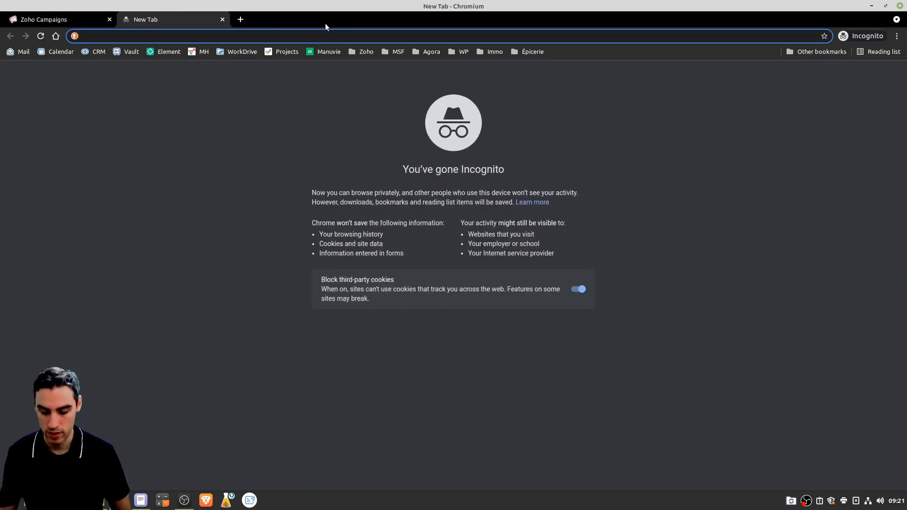
type("zoho mail")
key("Return")
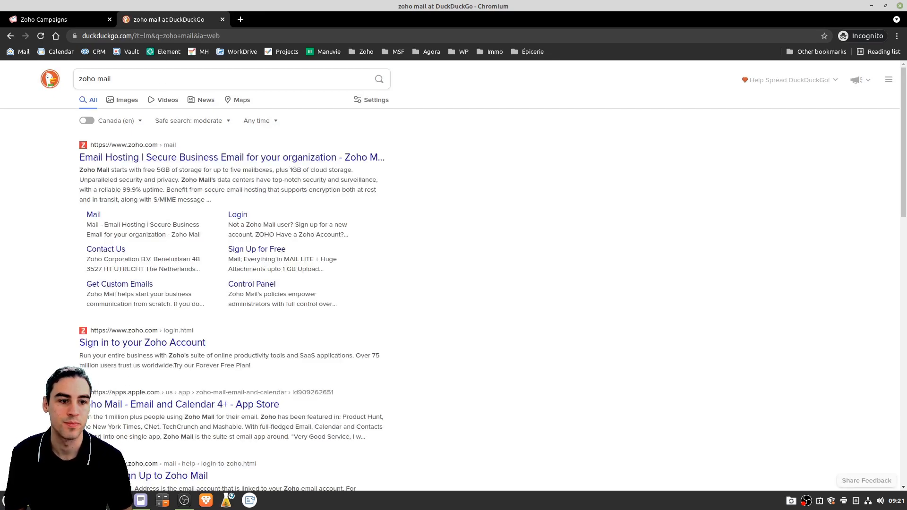
left_click(109, 476)
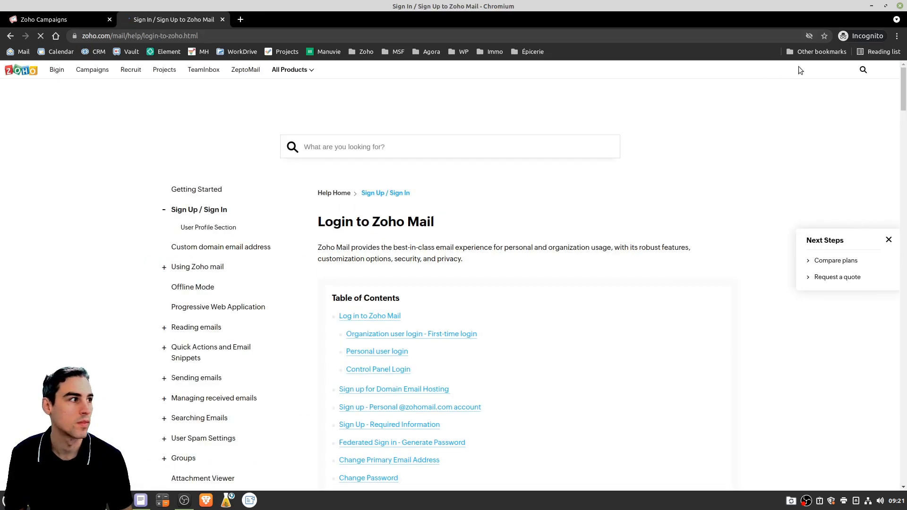
left_click(168, 100)
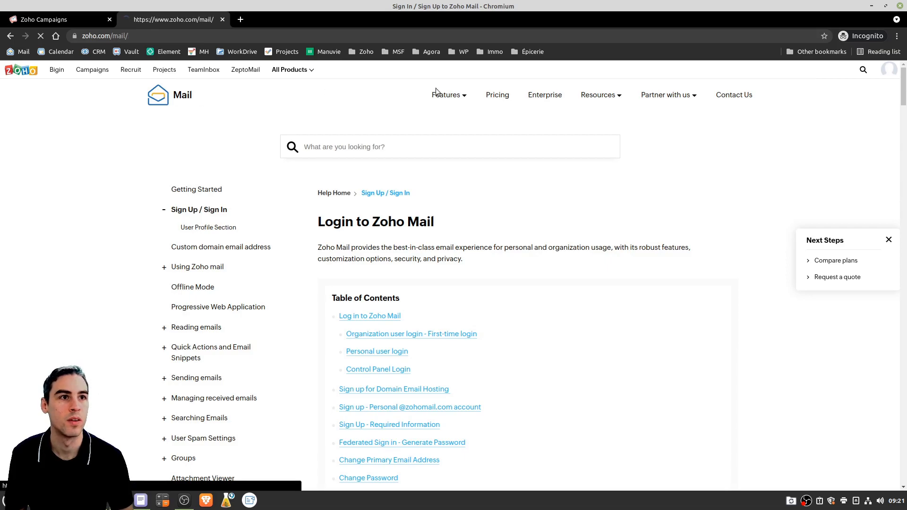
left_click(446, 266)
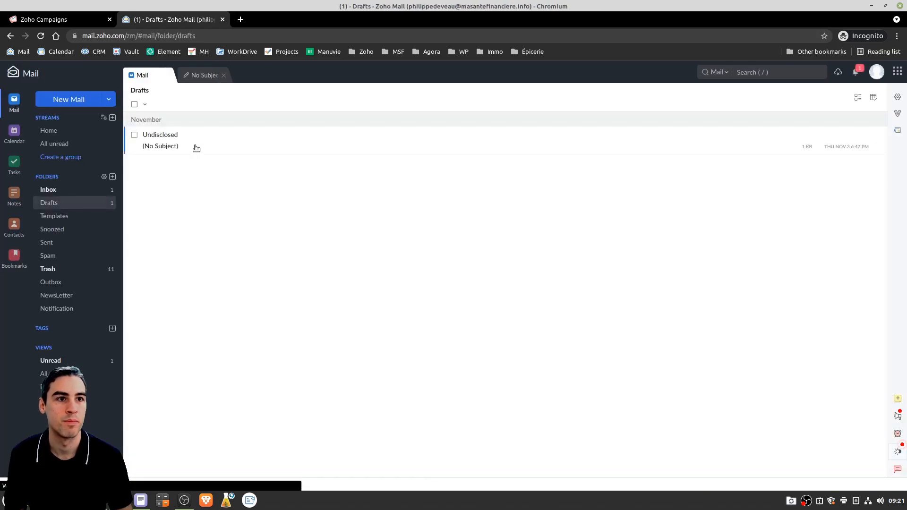
Confirm the verification link in the Inbox message, then reload the Campaigns sender list
left_click(87, 188)
left_click(278, 149)
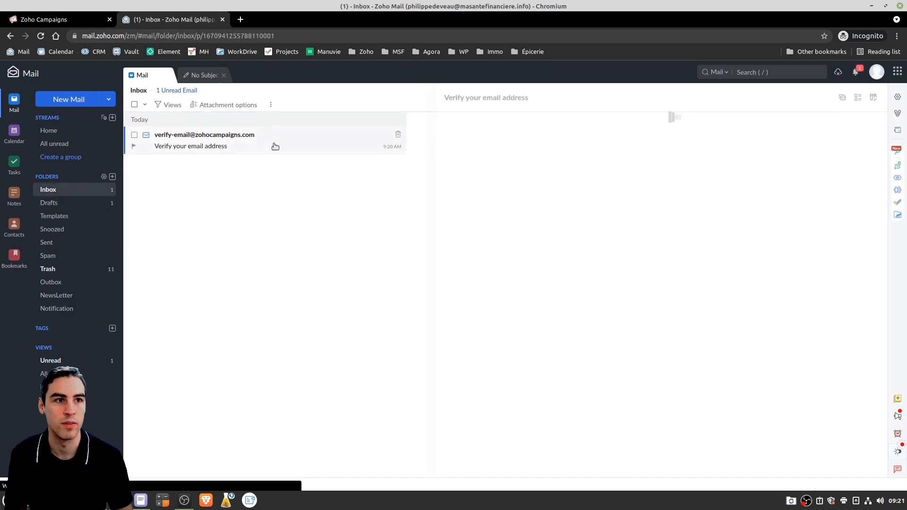
left_click(641, 359)
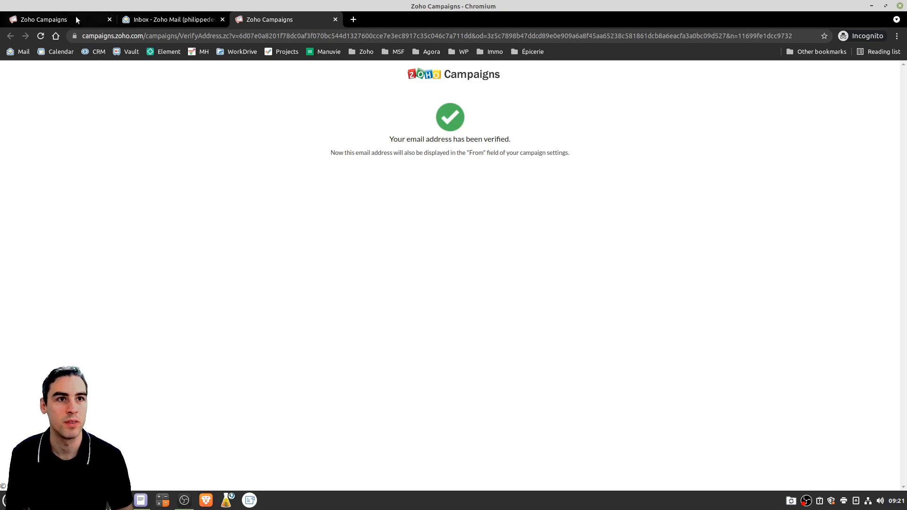
left_click(51, 20)
left_click(40, 36)
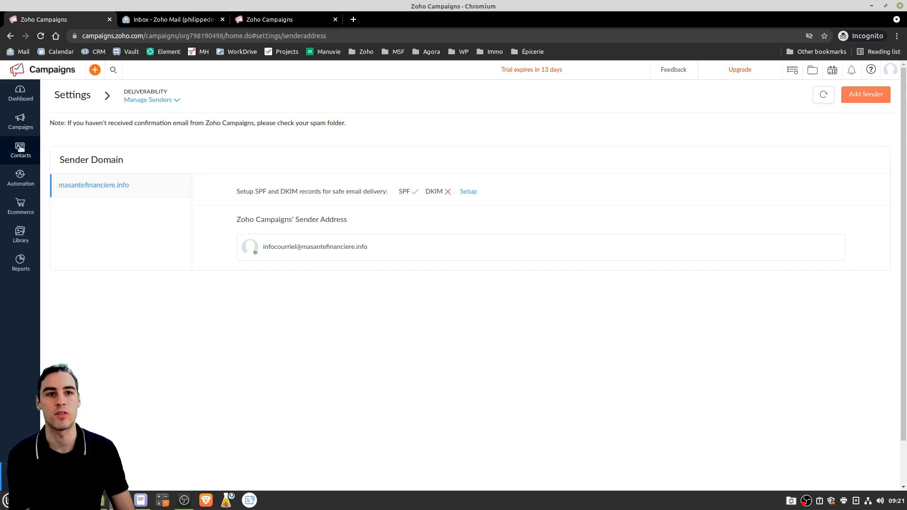
Create and save a new mailing list named 'Prospect produit n1' from Manage Lists
mouse_move(19, 147)
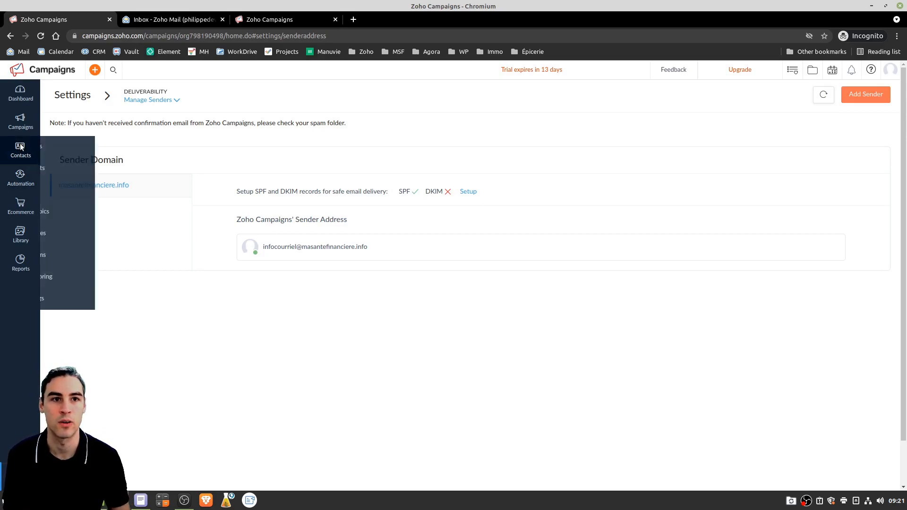
left_click(86, 170)
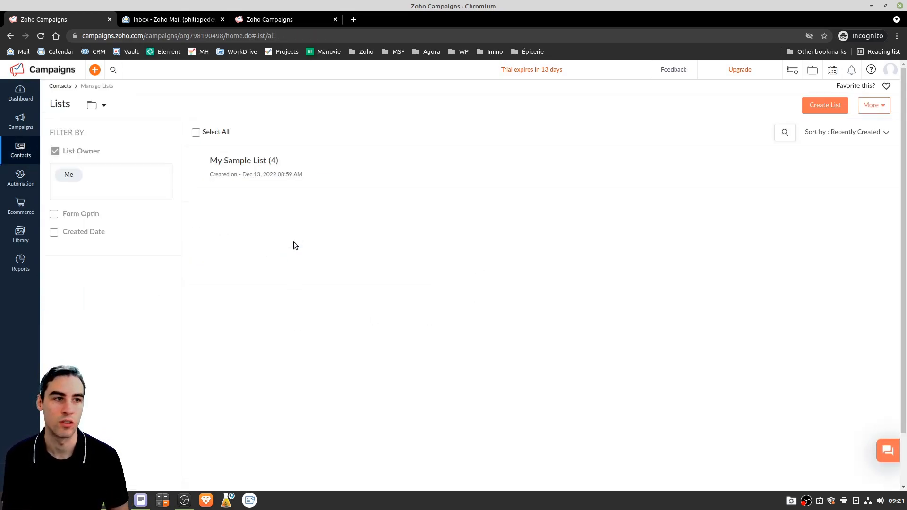
left_click(820, 107)
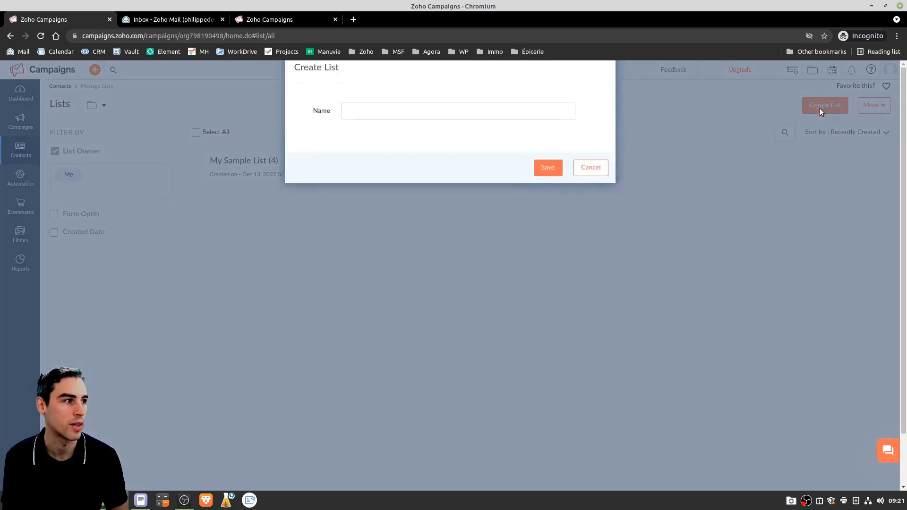
type("Prospect produit #1")
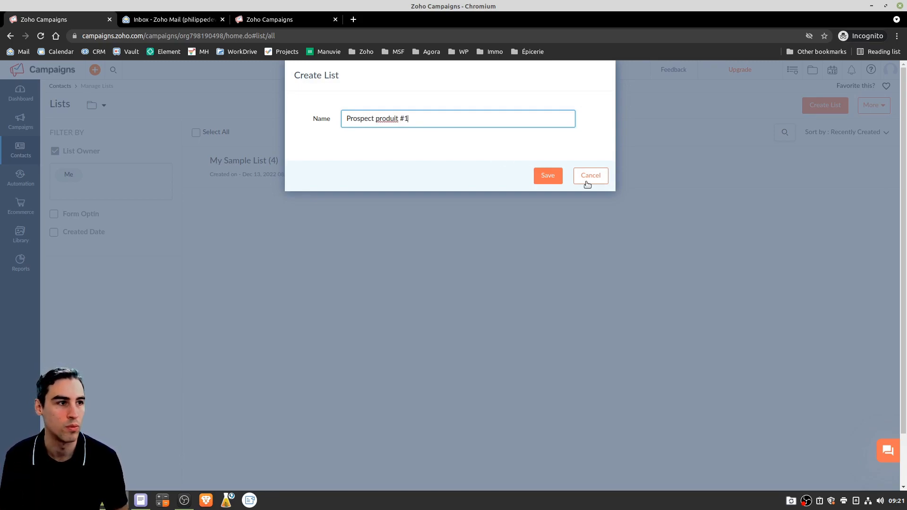
left_click(548, 175)
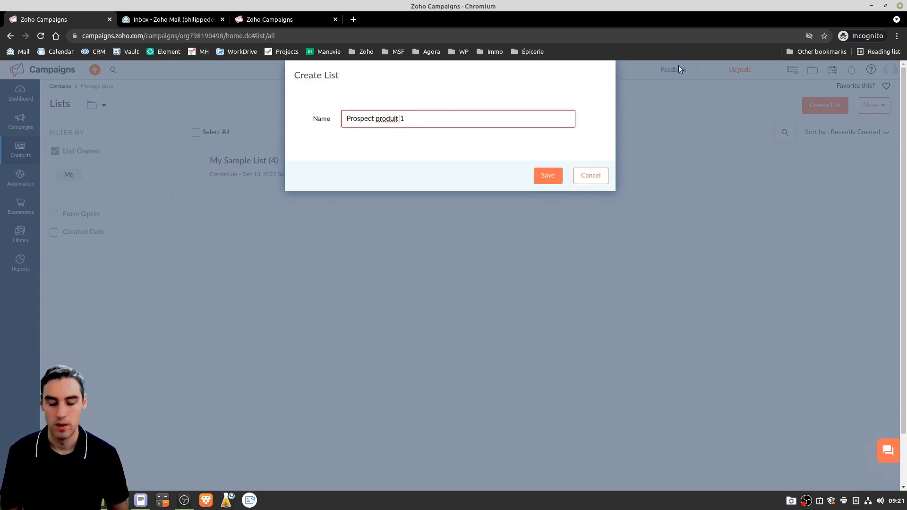
left_click(548, 176)
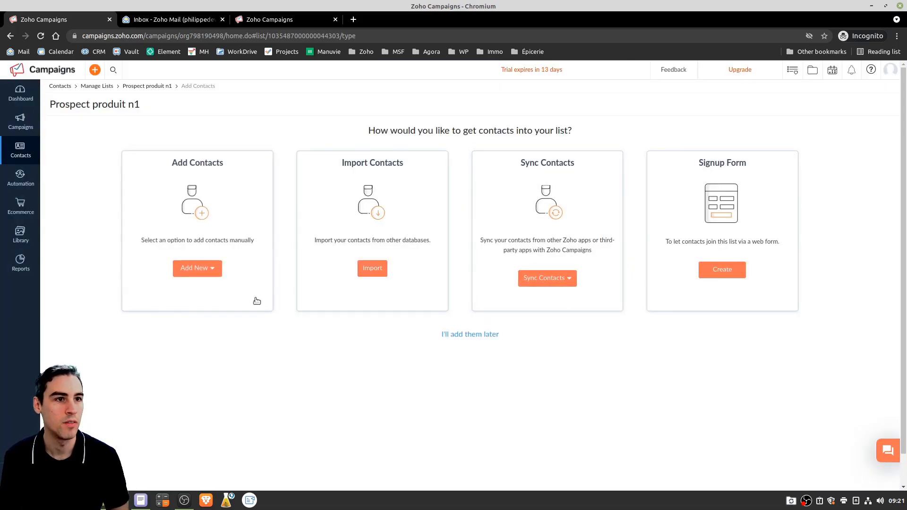
Open the single-contact form and enter the contact's e-mail address
left_click(212, 270)
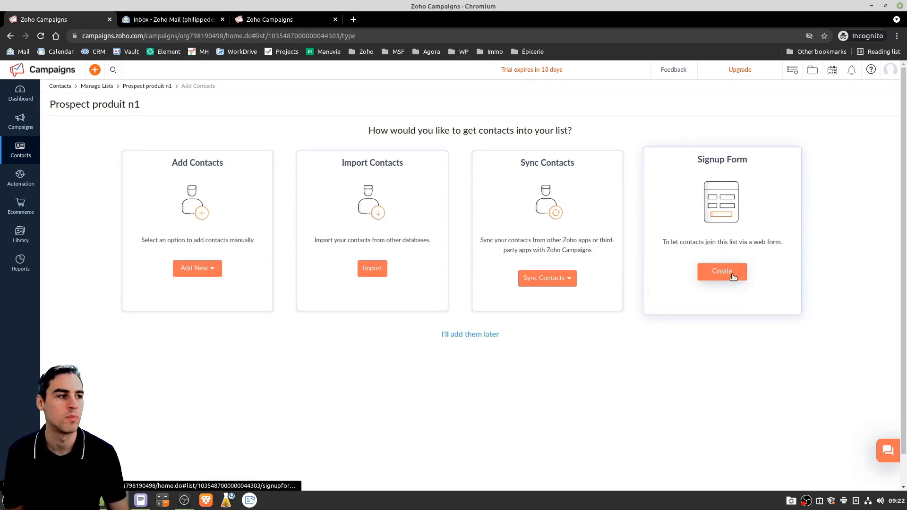
left_click(213, 271)
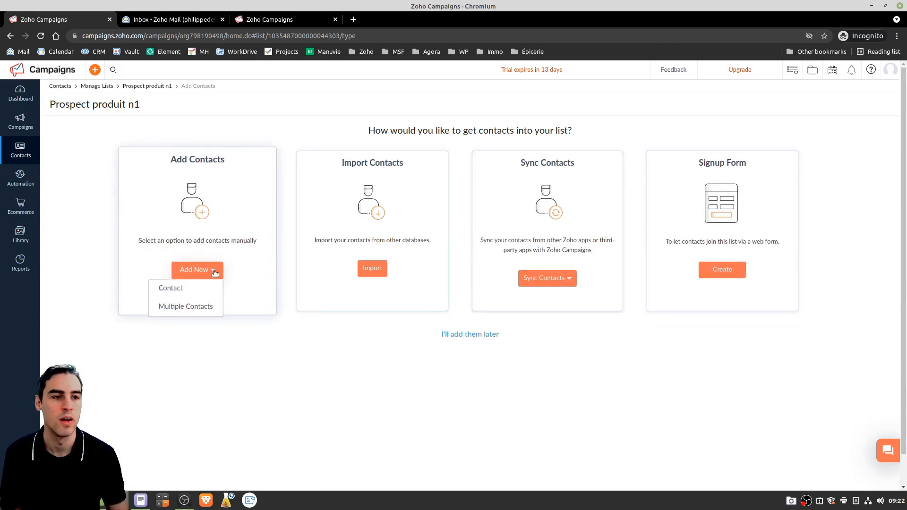
left_click(168, 293)
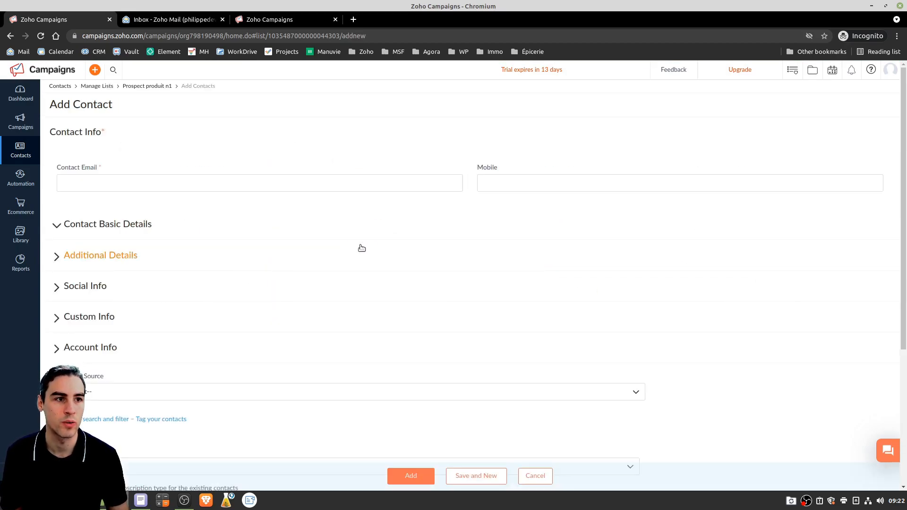
left_click(82, 181)
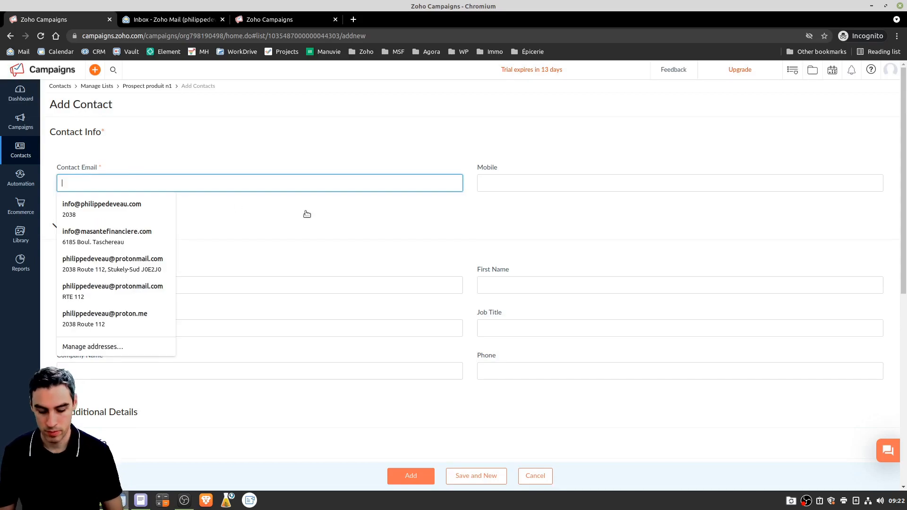
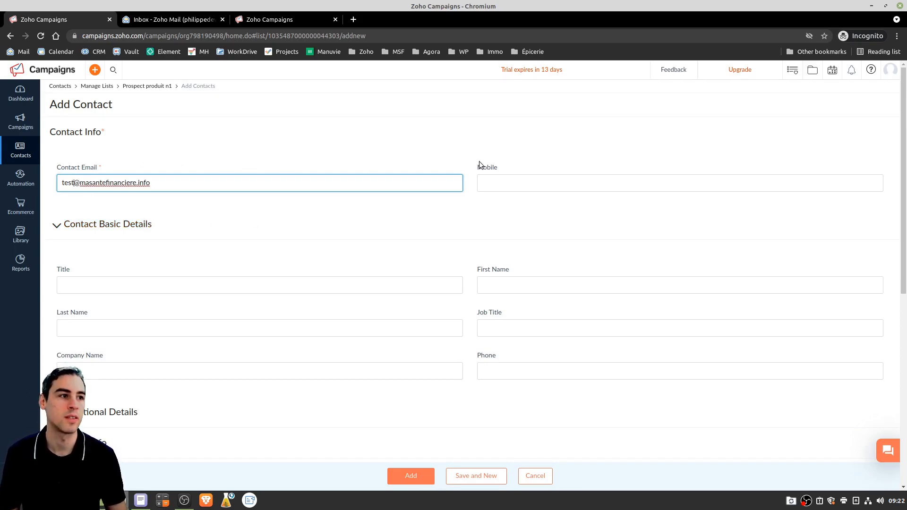
left_click_drag(178, 190, 76, 175)
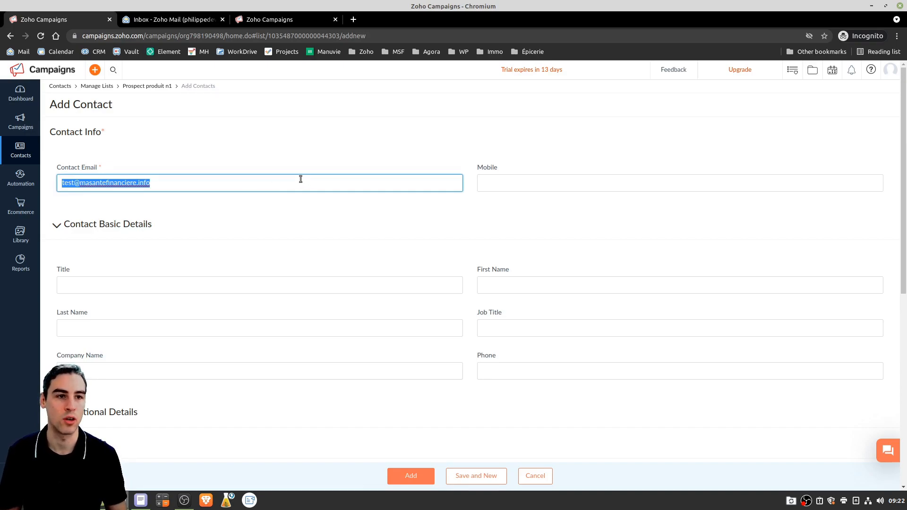
left_click(256, 153)
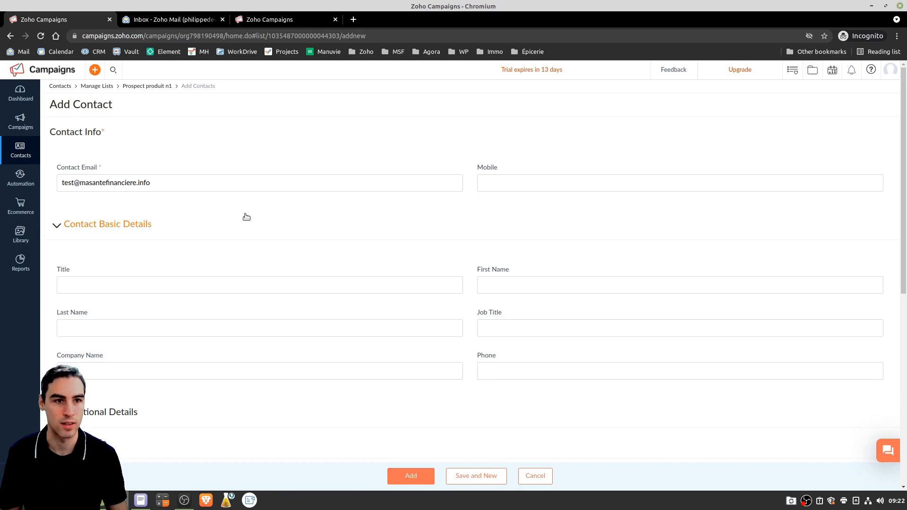
Fill in the contact's first and last name, tick the consent box, and add the contact
left_click(514, 285)
key("Tab")
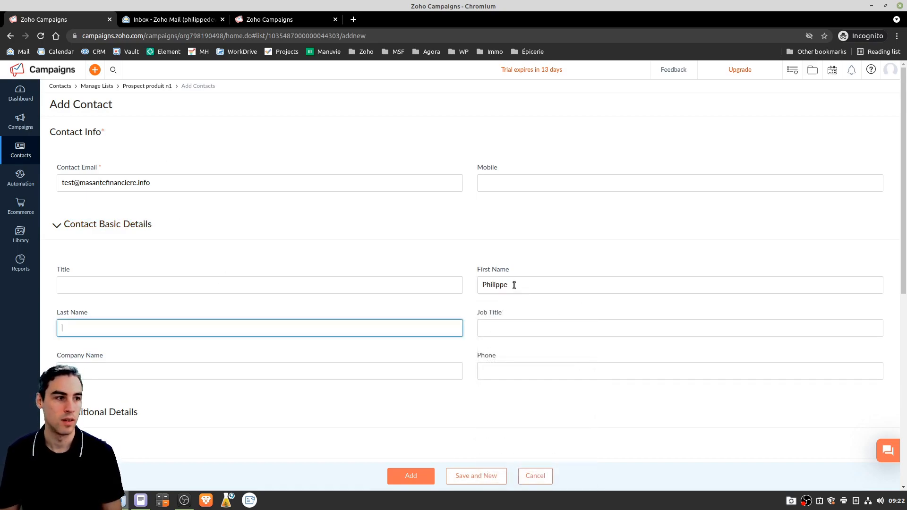
key("Tab")
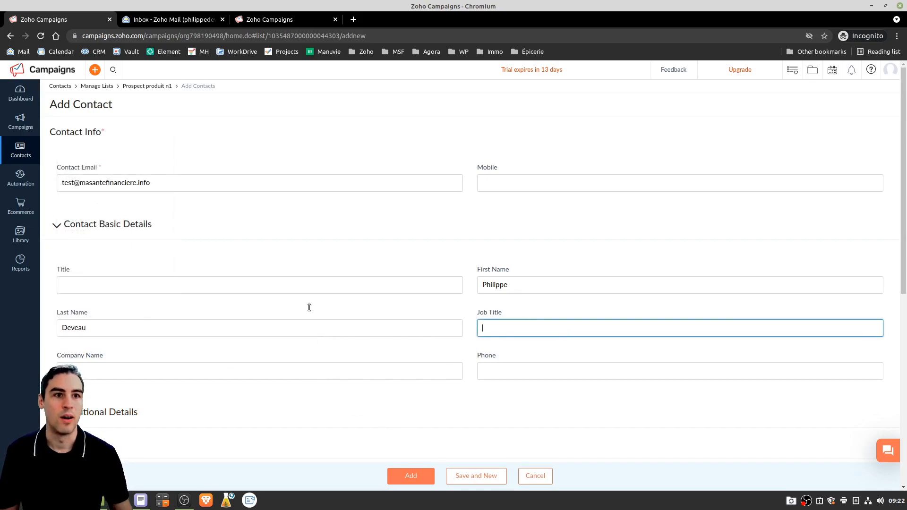
scroll(220, 235, "down", 2)
scroll(214, 241, "down", 6)
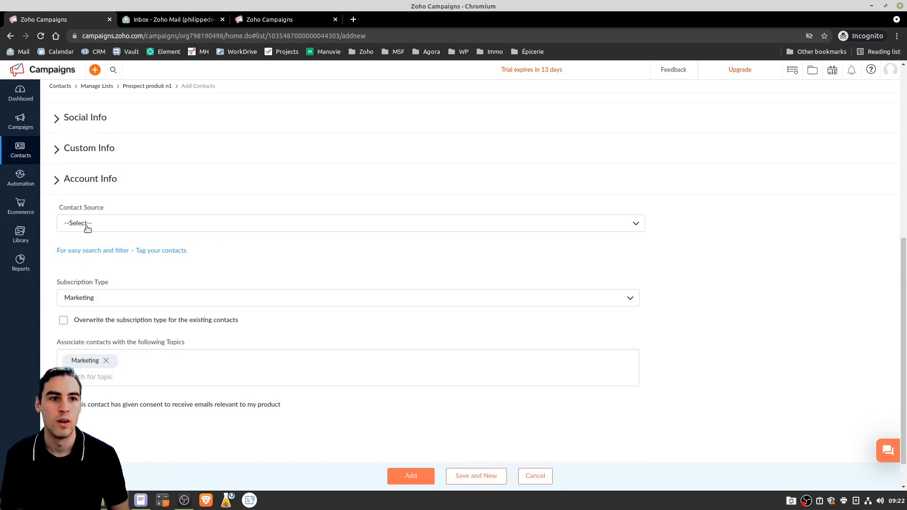
scroll(441, 303, "down", 1)
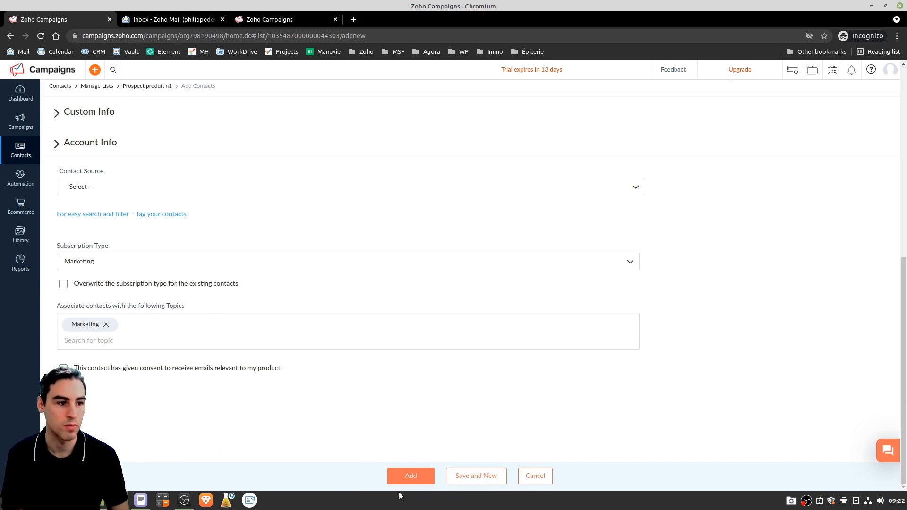
left_click(409, 477)
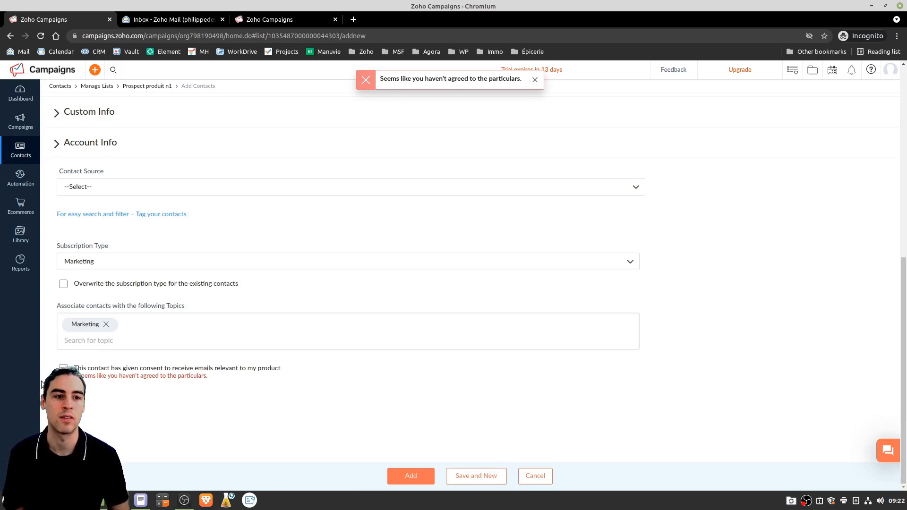
left_click(269, 369)
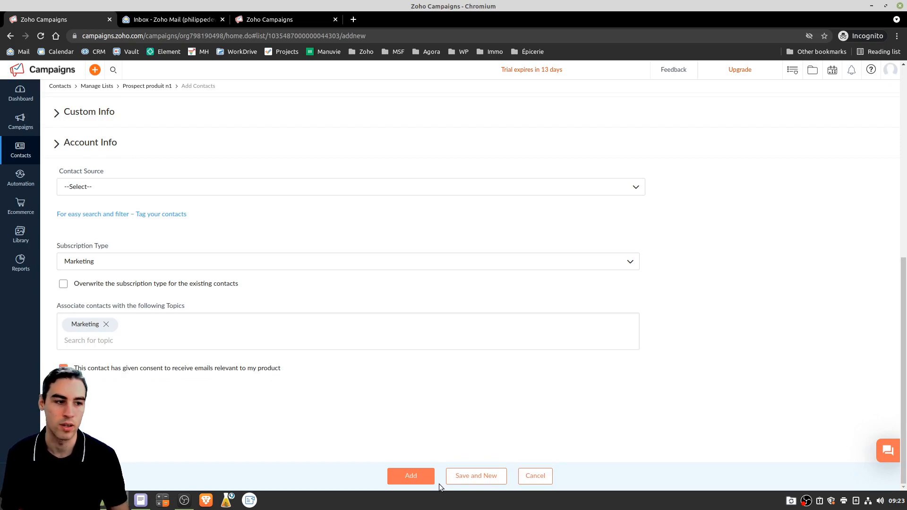
left_click(418, 479)
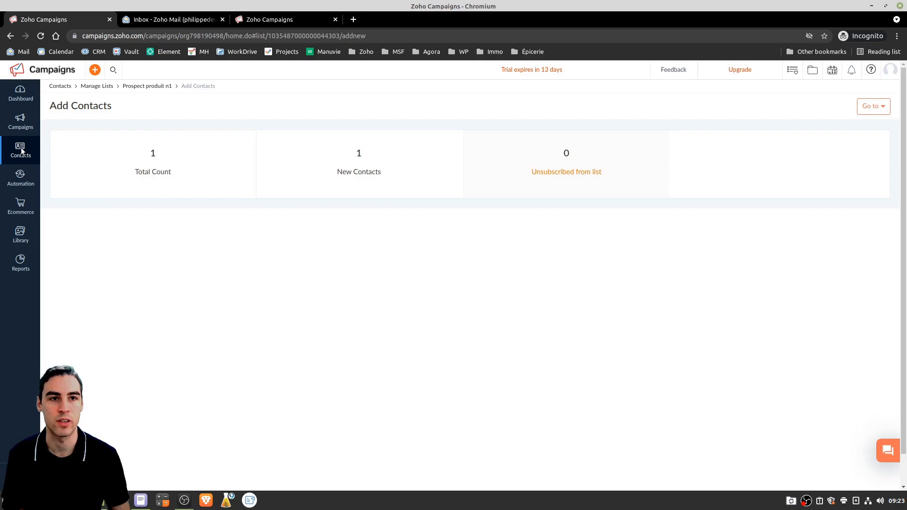
Go from the contact lists overview to the Email Campaigns overview
mouse_move(18, 164)
left_click(64, 168)
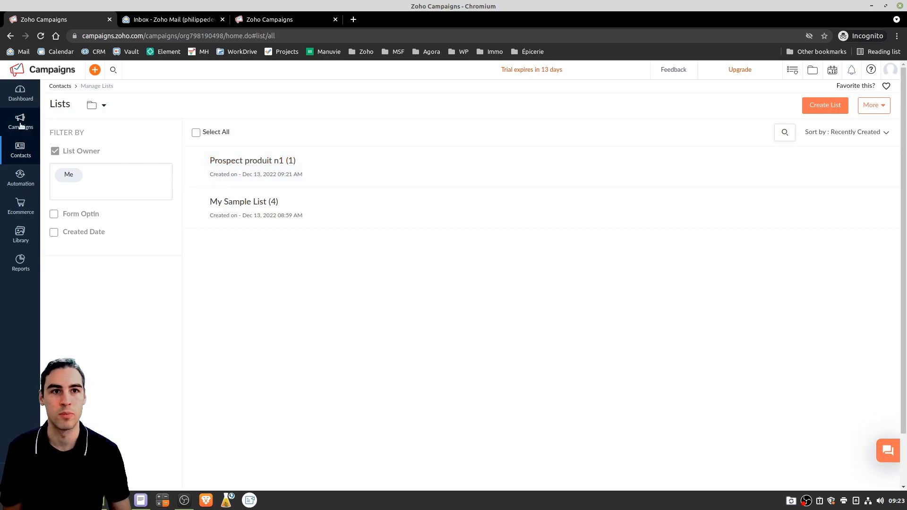
mouse_move(20, 124)
left_click(72, 118)
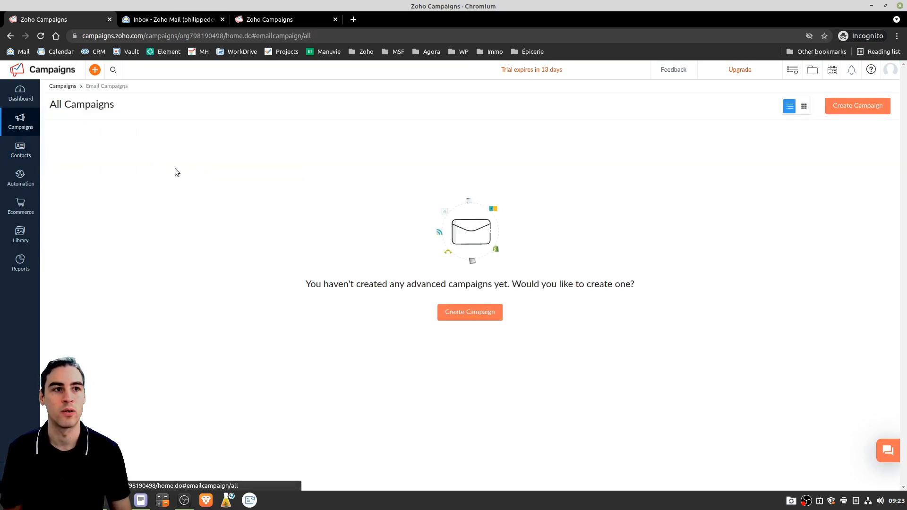
mouse_move(20, 128)
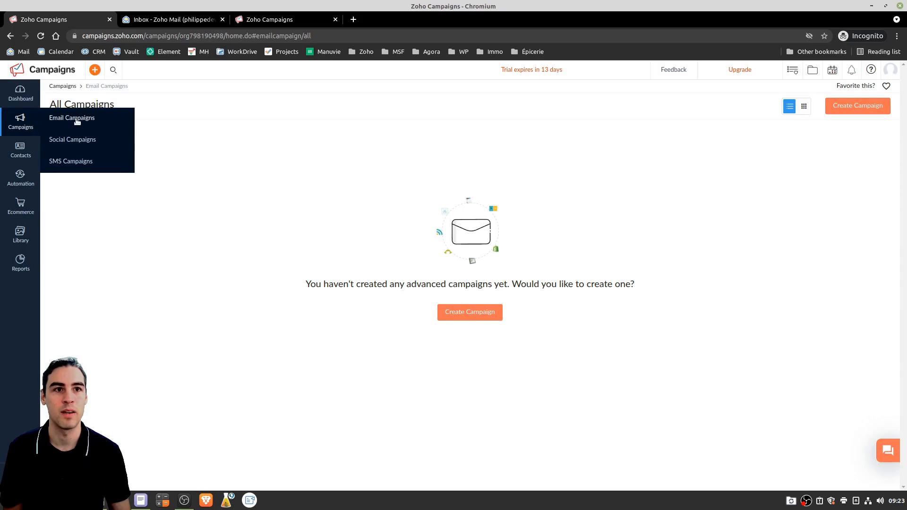
Start a new email campaign to reach the campaign type selection page
left_click(479, 313)
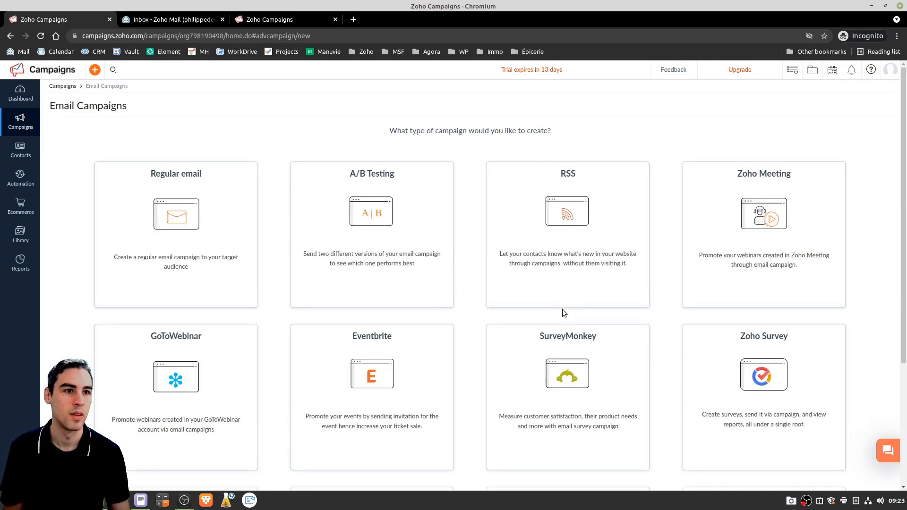
mouse_move(167, 186)
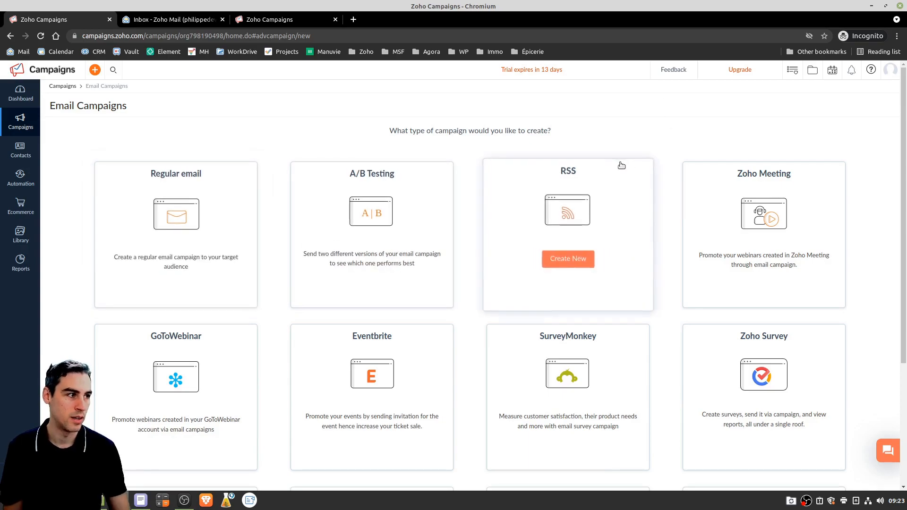
scroll(646, 242, "down", 1)
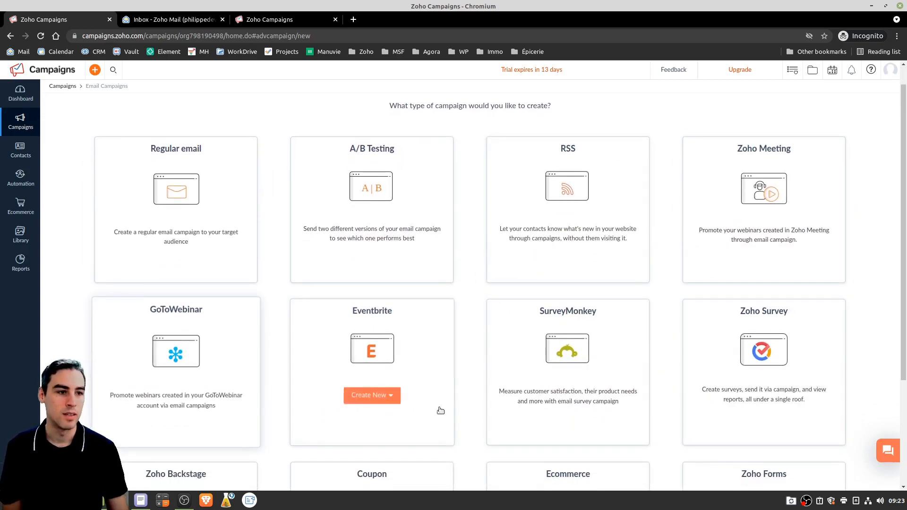
scroll(712, 286, "down", 1)
scroll(711, 282, "down", 3)
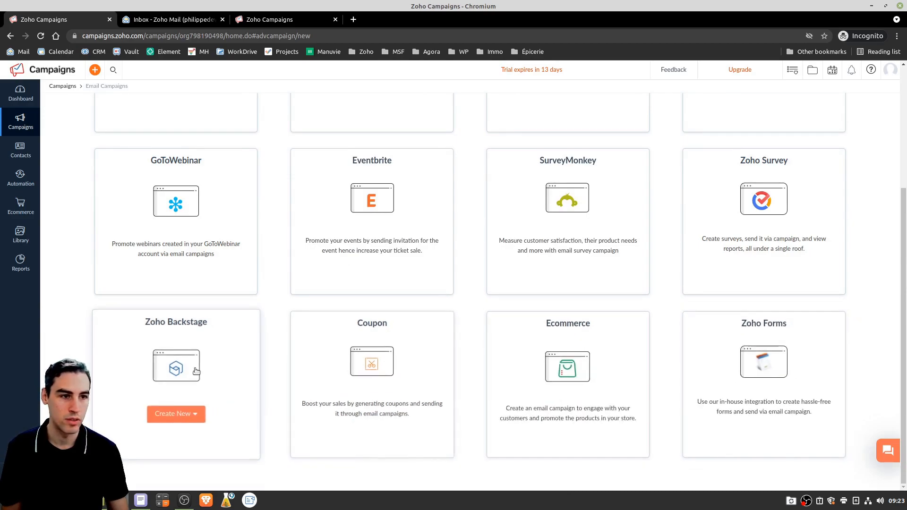
scroll(442, 302, "up", 1)
scroll(441, 302, "up", 2)
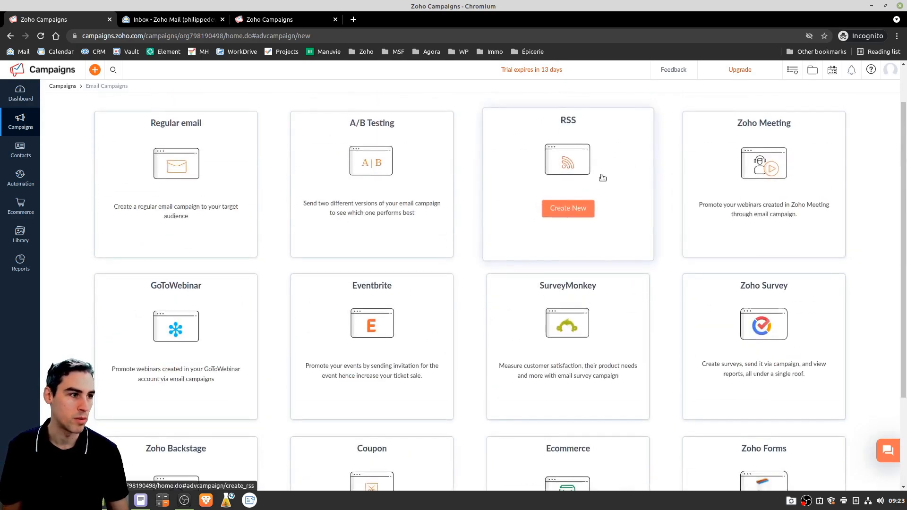
scroll(775, 199, "up", 1)
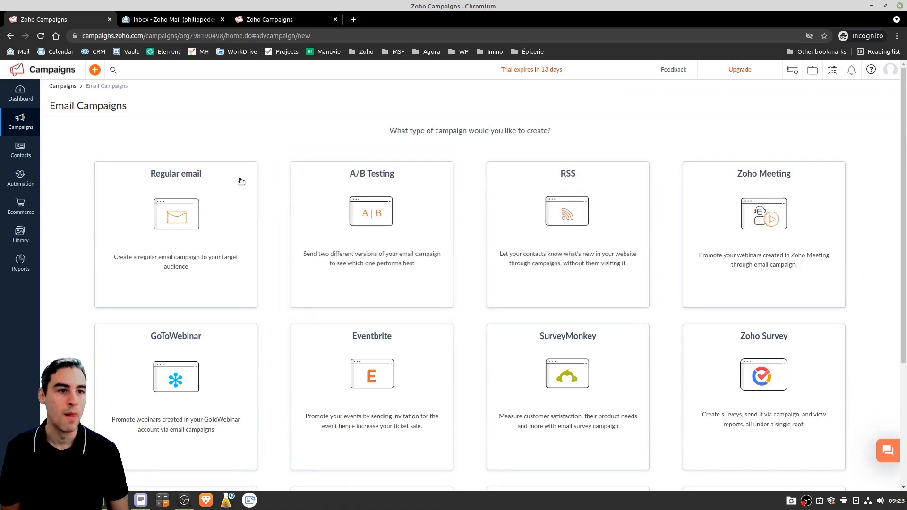
mouse_move(118, 203)
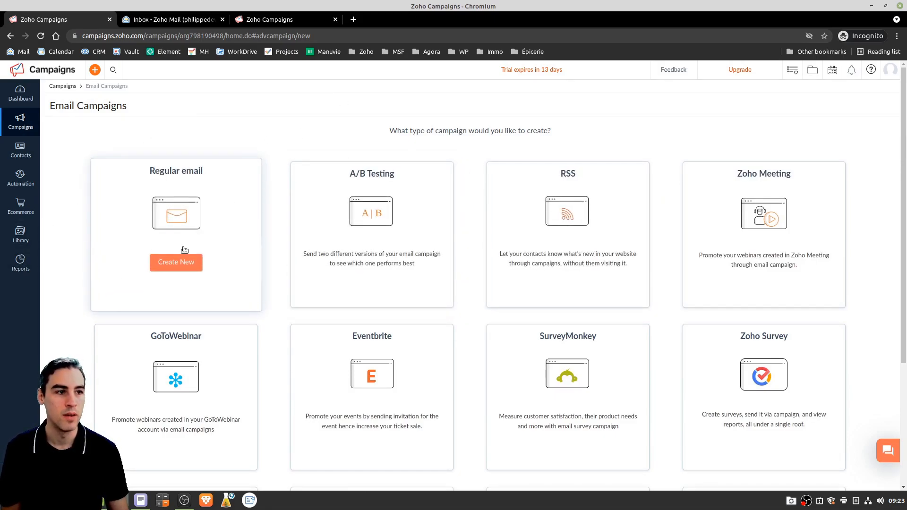
left_click(177, 262)
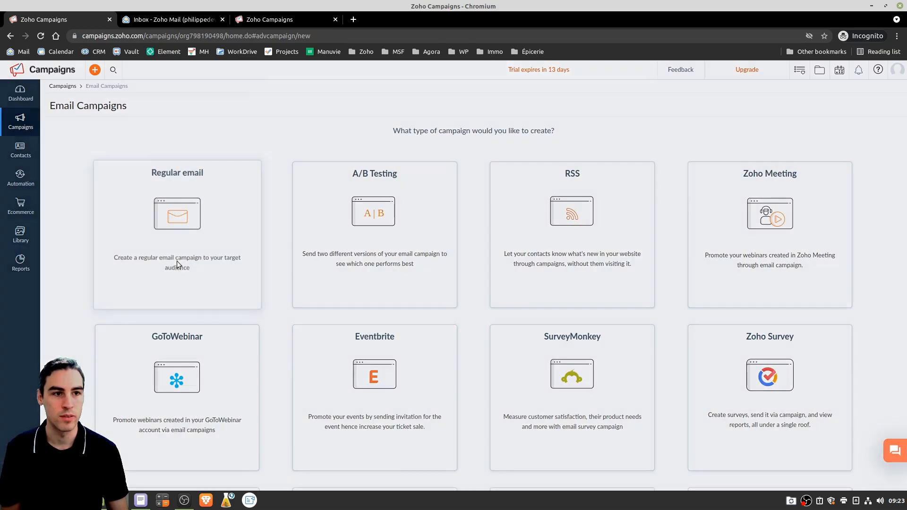
Create a Regular email campaign named 'courriel test 1' with topic Marketing
left_click(451, 119)
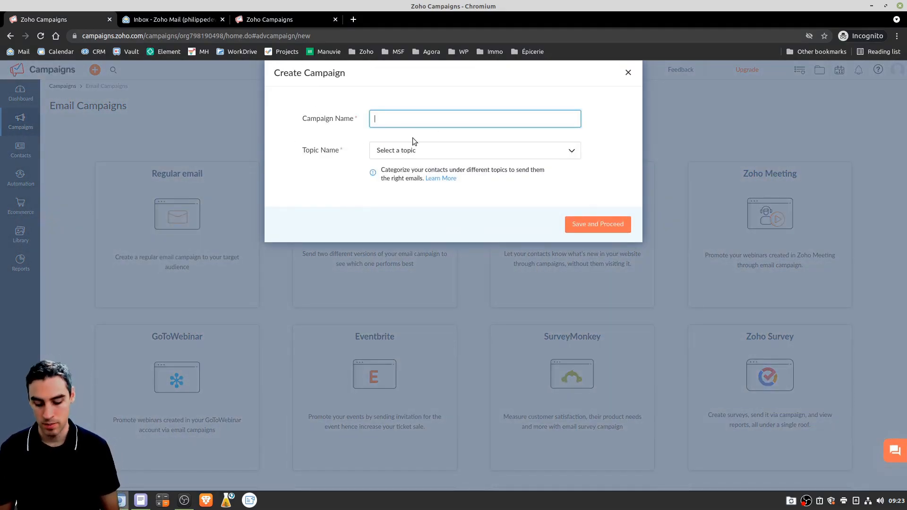
type("courriel test 1")
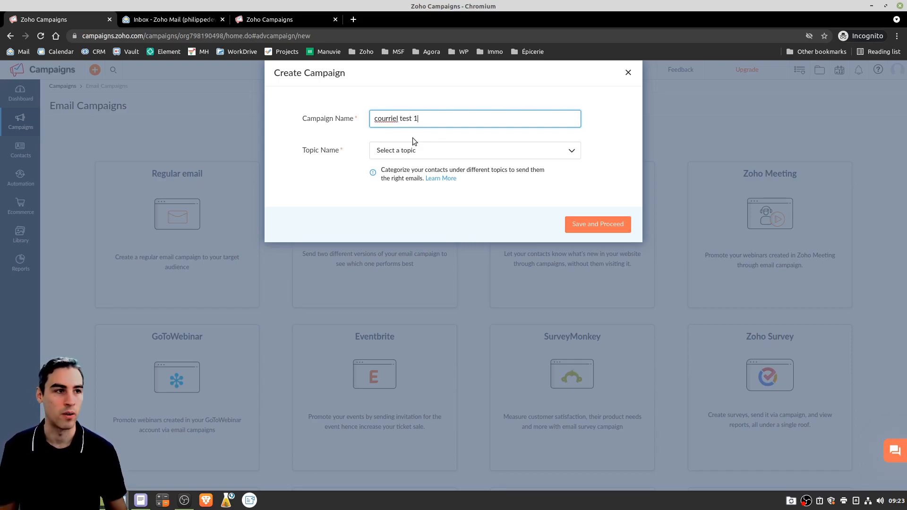
left_click(427, 150)
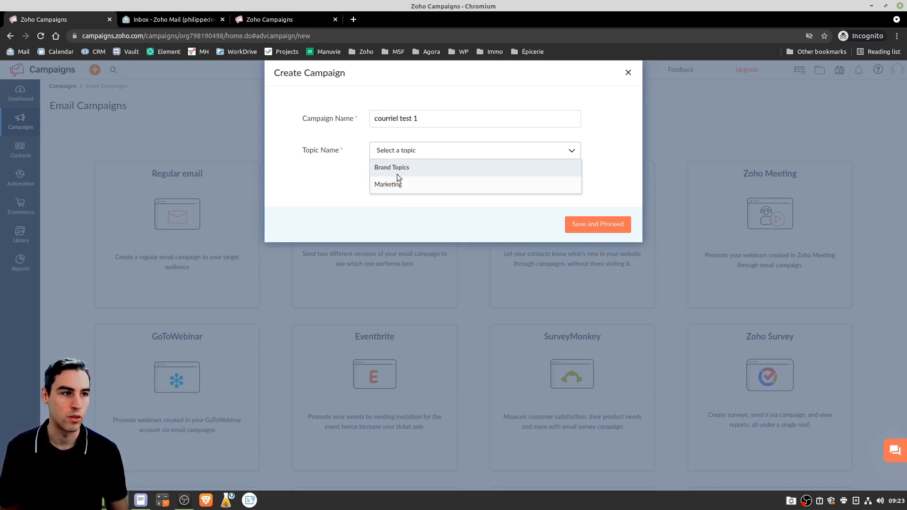
left_click(395, 185)
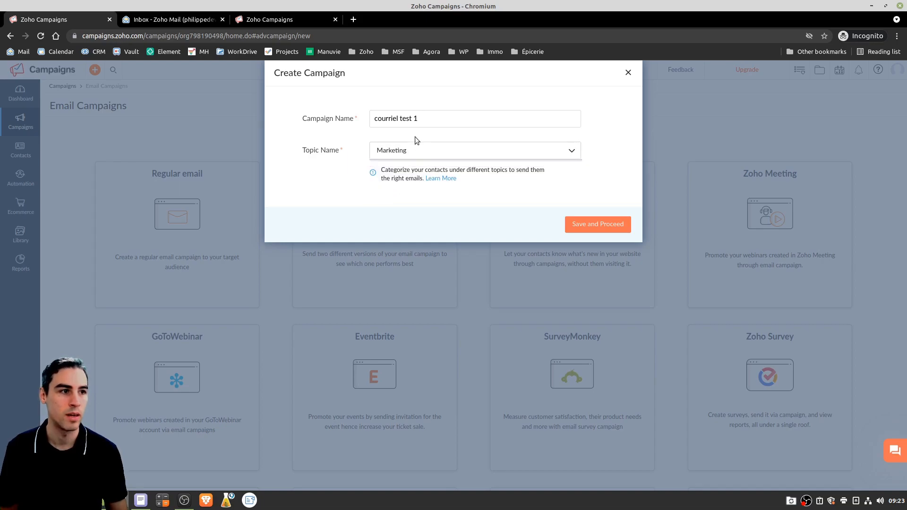
left_click(604, 229)
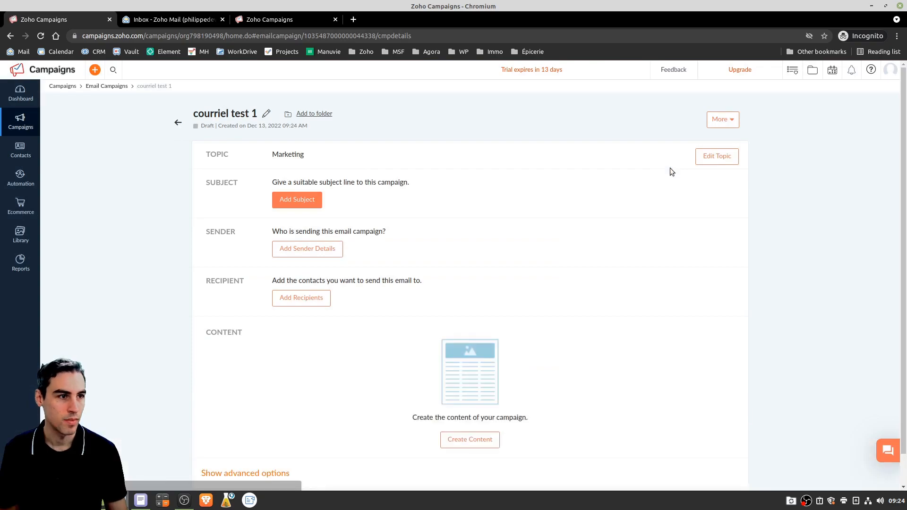
Save the subject line 'sujet test 1' followed by an emoji
left_click(287, 201)
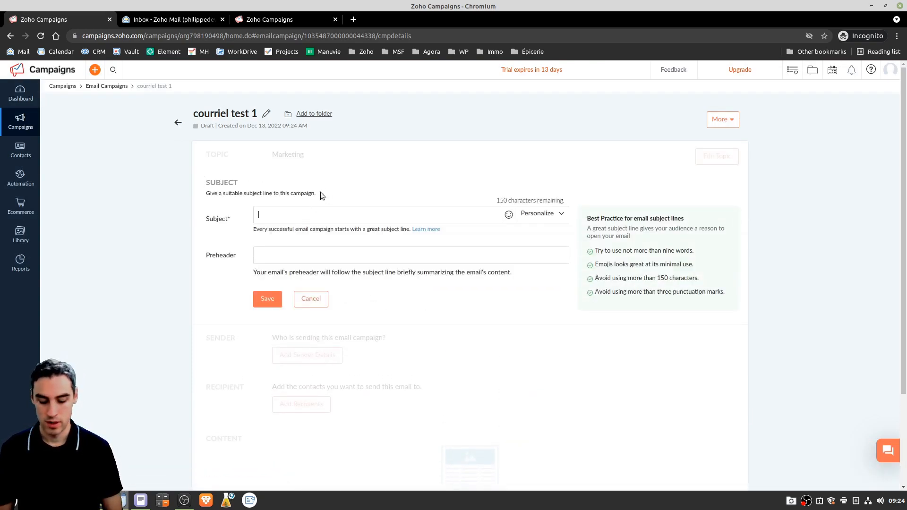
type("sujet test 1")
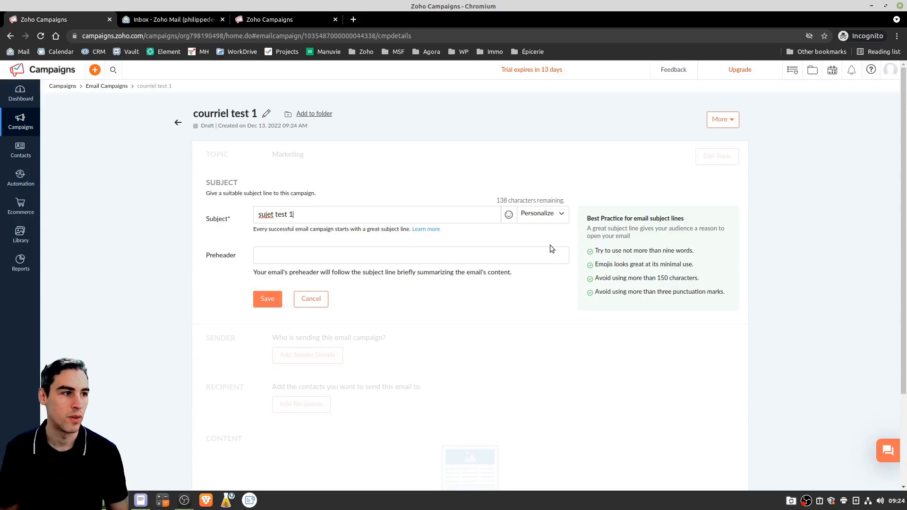
left_click(509, 215)
left_click(374, 257)
left_click(427, 169)
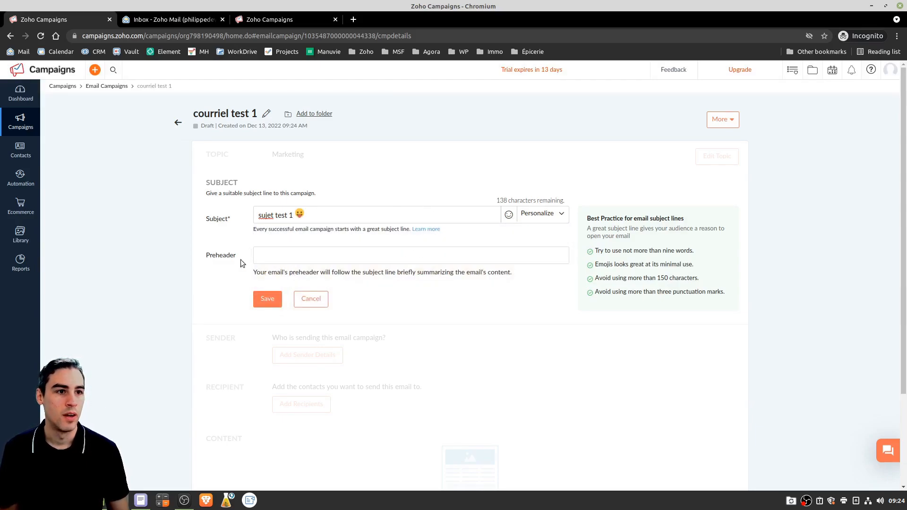
left_click(270, 304)
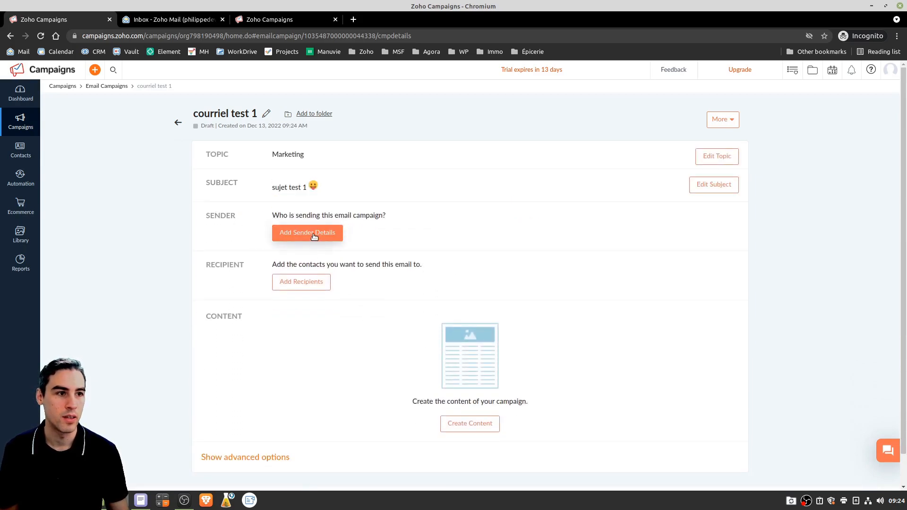
In sender details, choose the second address from the sender email list
left_click(314, 235)
left_click(421, 251)
left_click(509, 195)
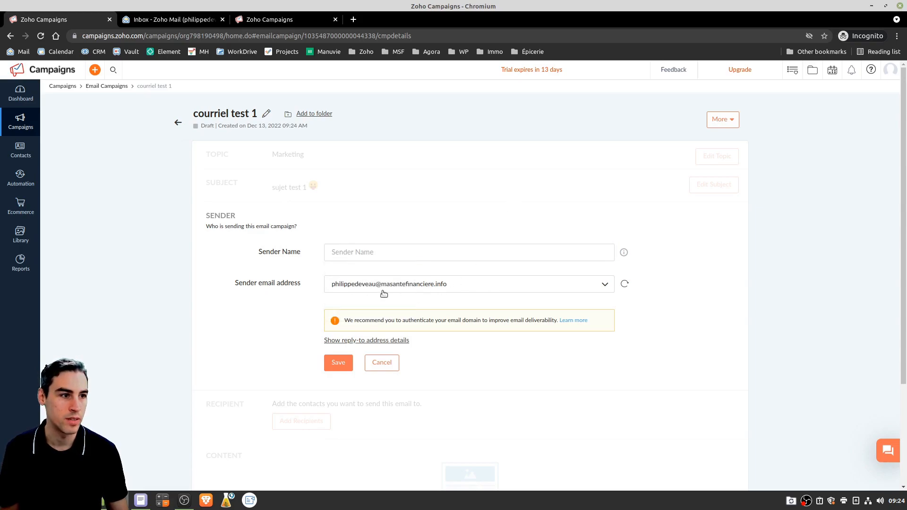
left_click(540, 288)
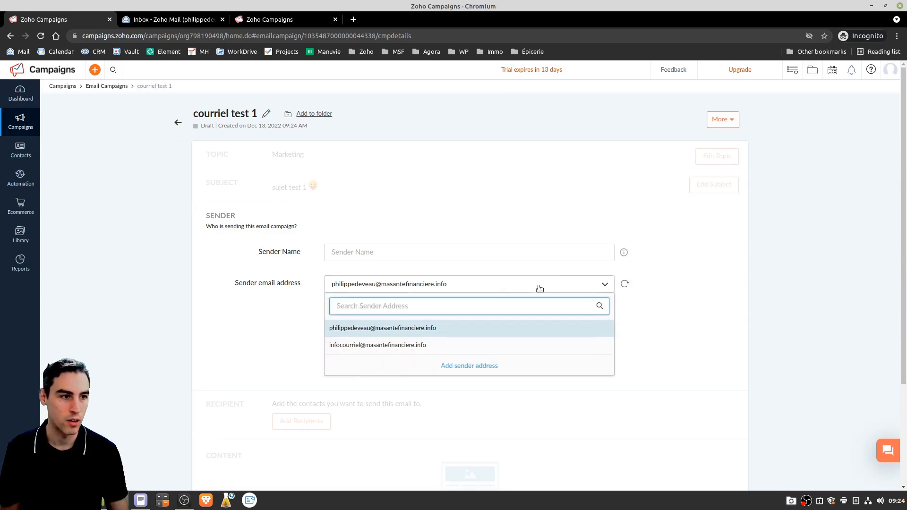
left_click(384, 350)
left_click(384, 350)
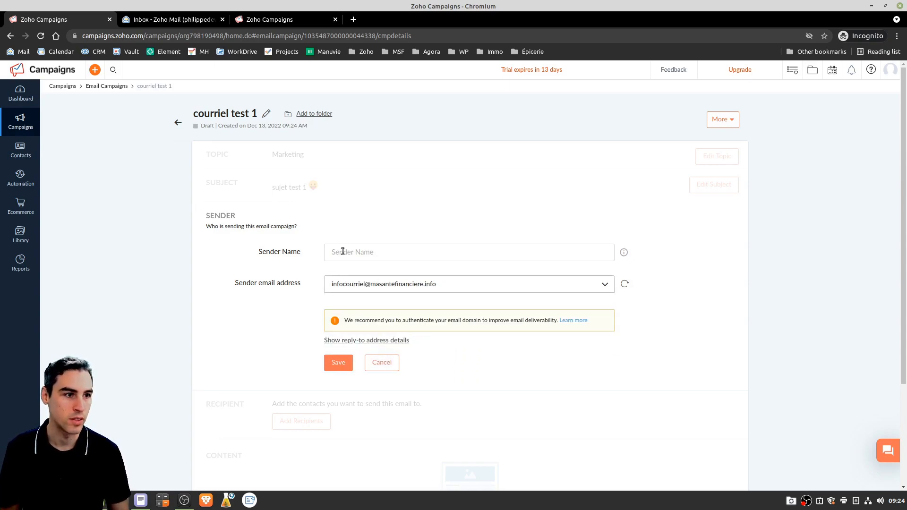
Enter 'Ma Santé Financière' as the sender name and save the sender details
left_click(432, 253)
type("Ma")
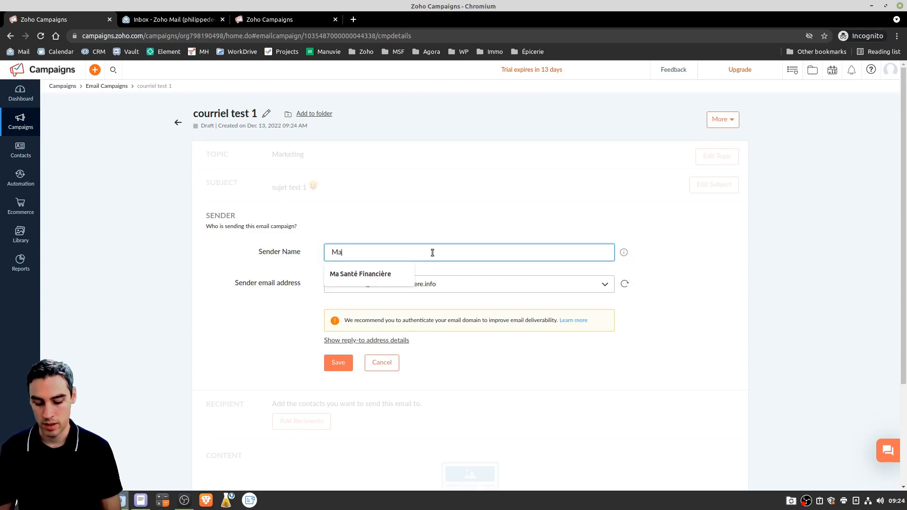
type(" Santé Financière")
left_click(446, 217)
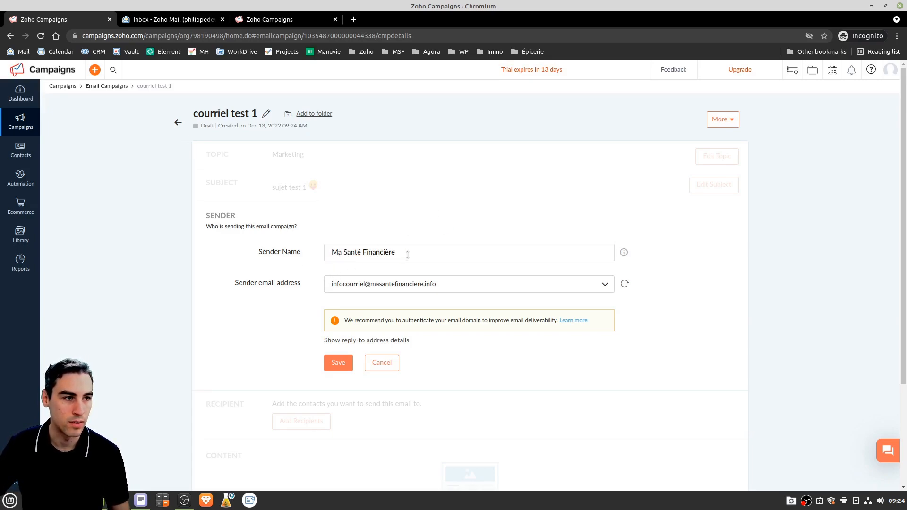
scroll(326, 317, "down", 3)
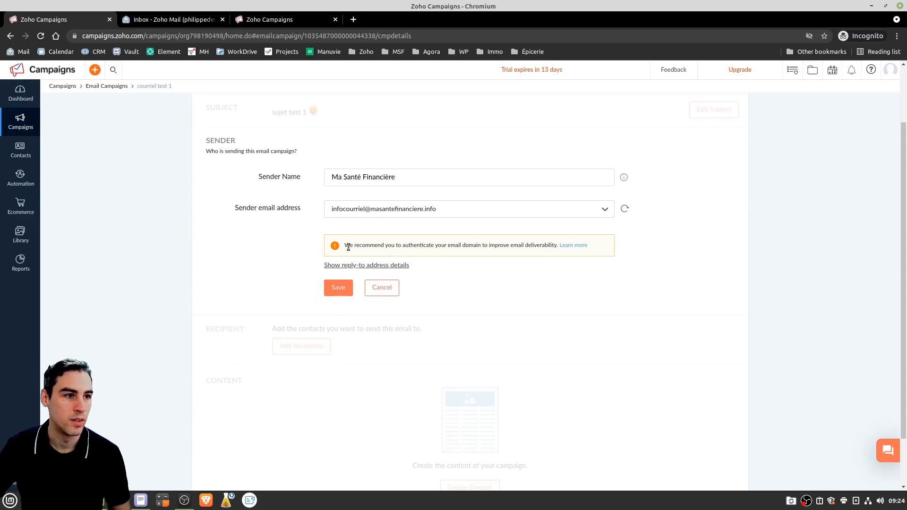
left_click_drag(349, 248, 558, 248)
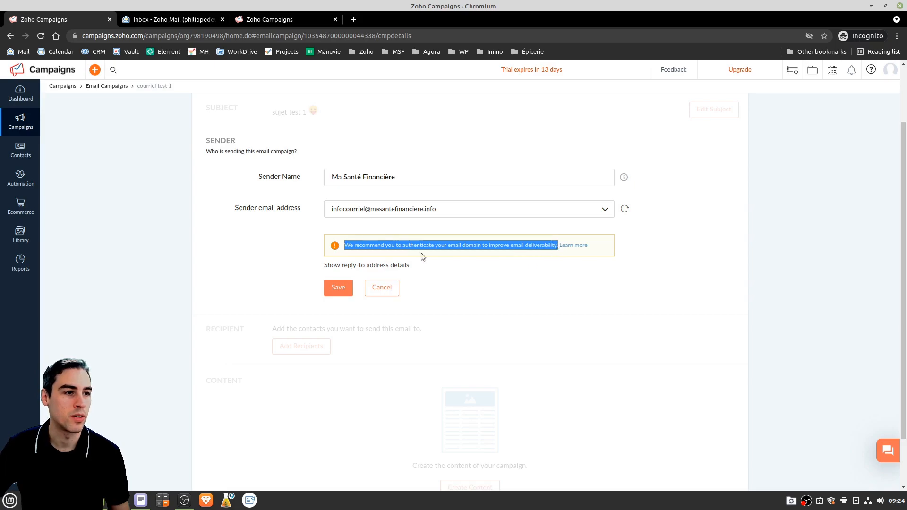
left_click(482, 246)
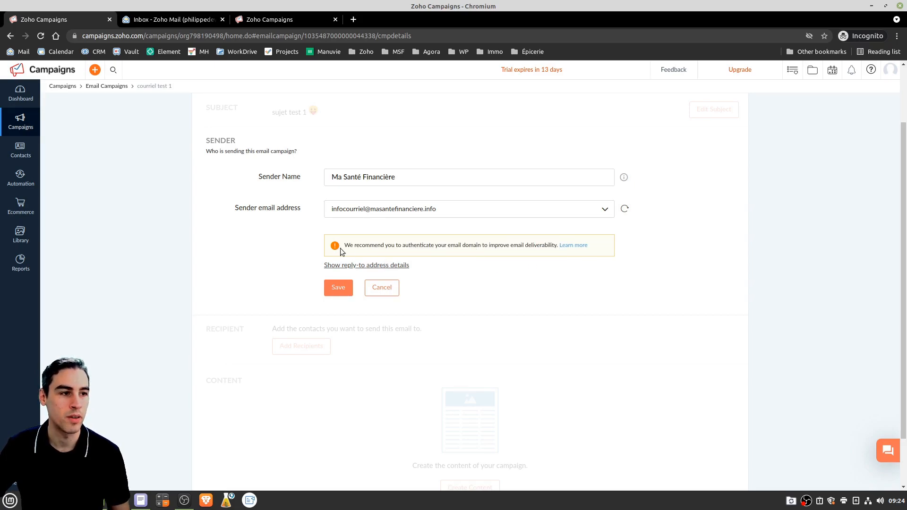
left_click_drag(345, 245, 560, 248)
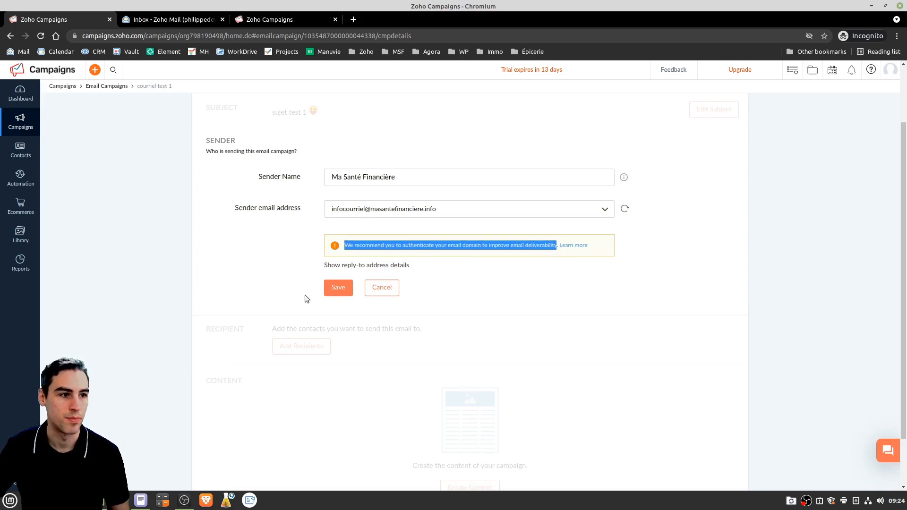
left_click(343, 285)
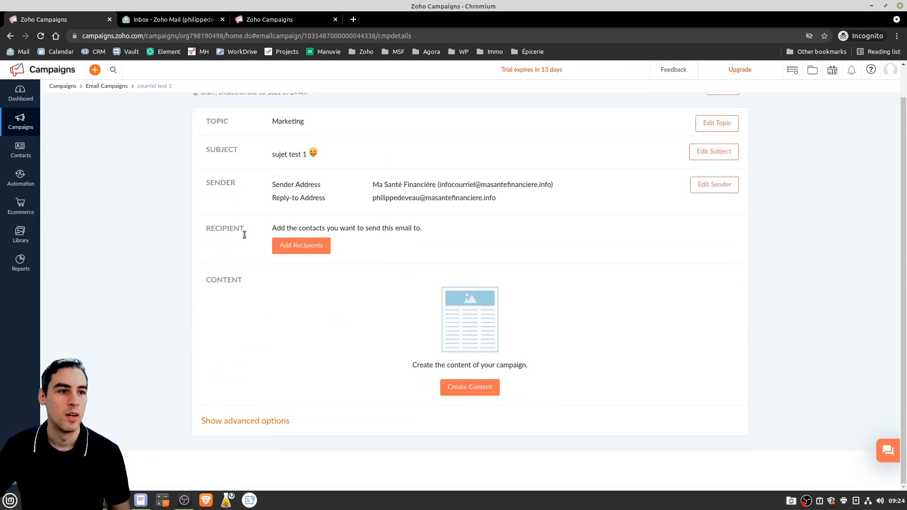
Tick Prospect produit n1 under Lists, then look at Segments and return to options
left_click(317, 249)
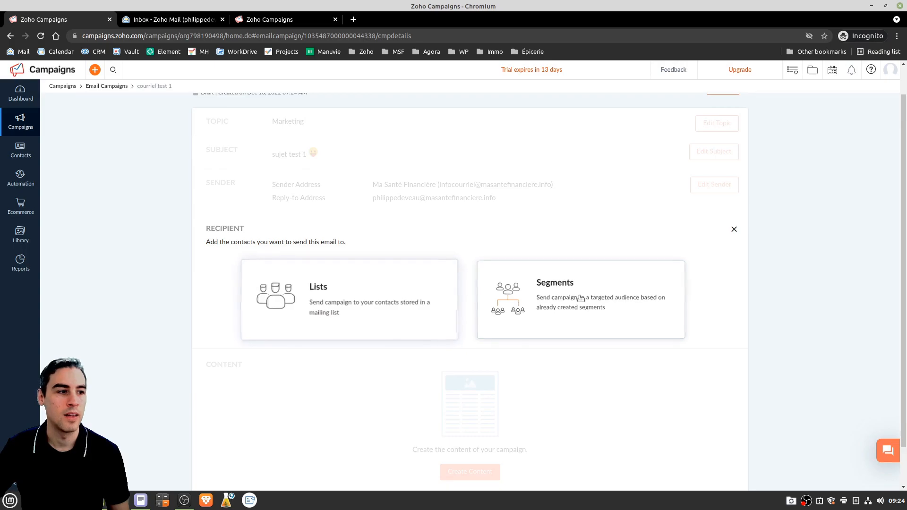
left_click(322, 299)
left_click(218, 316)
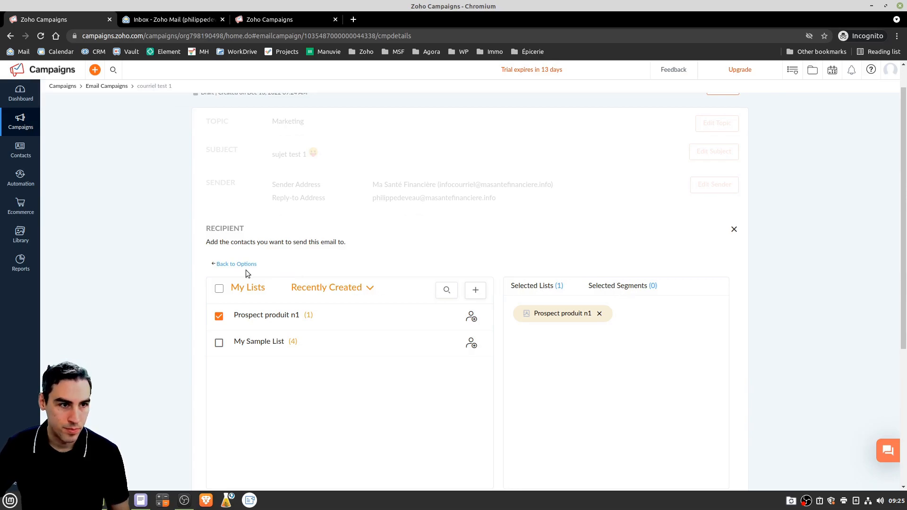
left_click(227, 264)
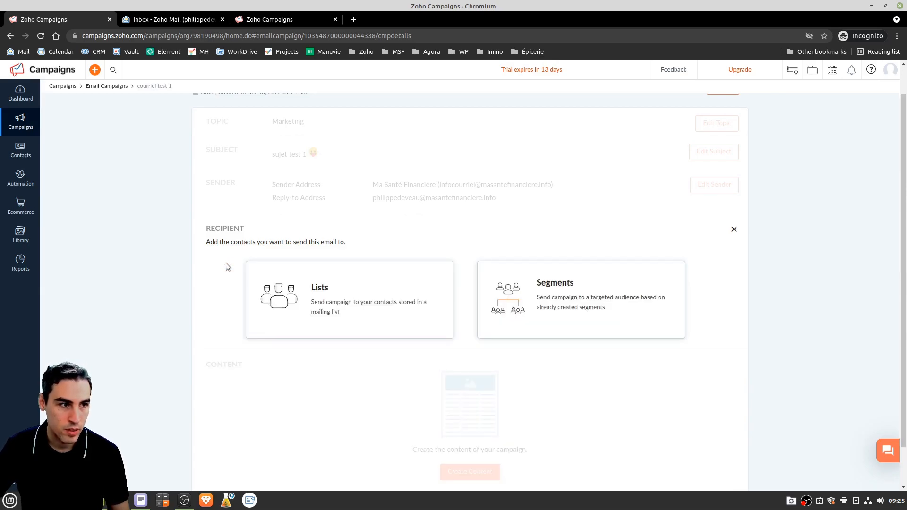
left_click(570, 299)
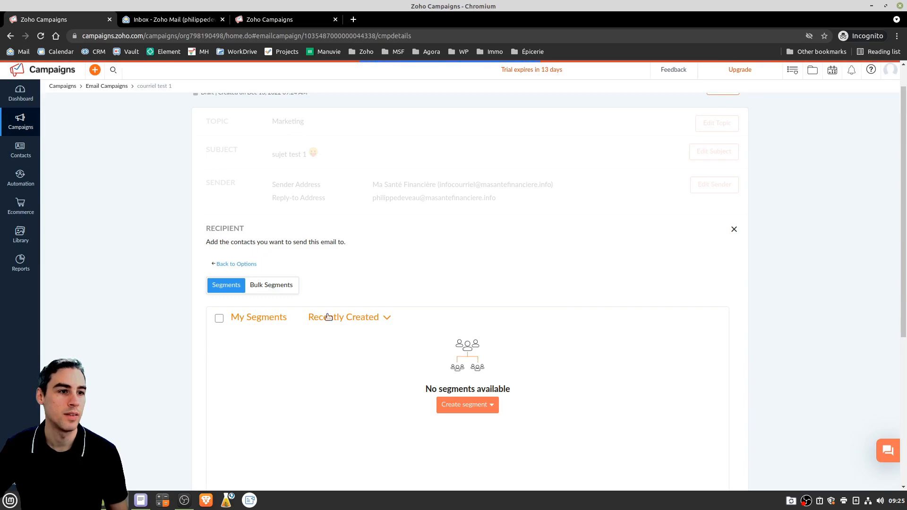
scroll(400, 286, "down", 4)
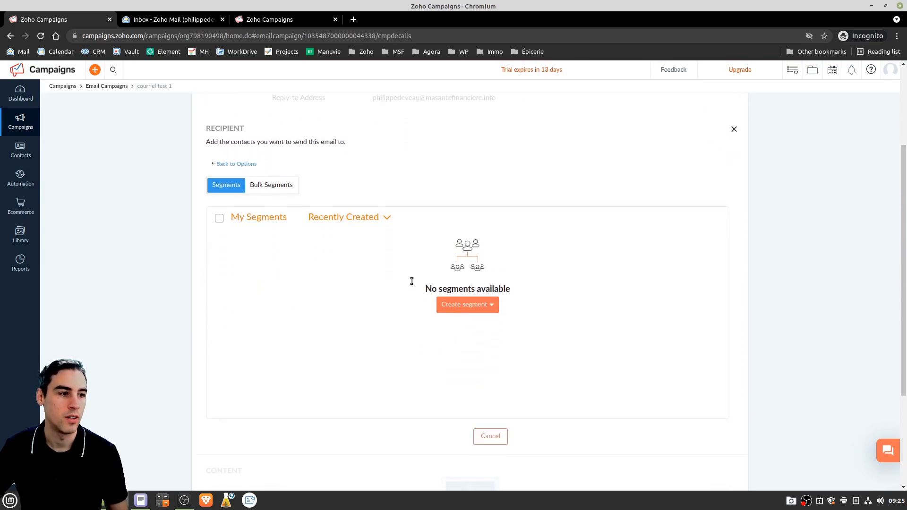
left_click(225, 163)
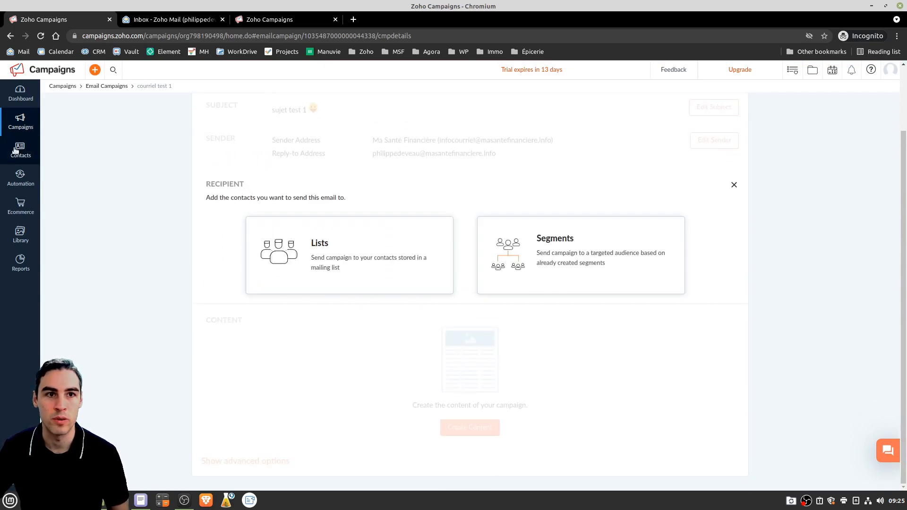
Open Manage Lists in a new tab and show the Prospect produit n1 summary
mouse_move(15, 150)
right_click(65, 168)
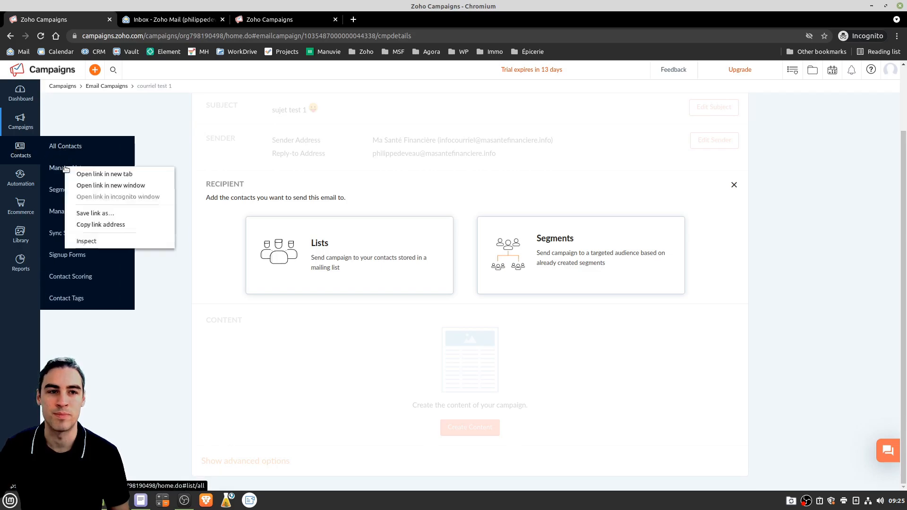
left_click(91, 173)
left_click(169, 20)
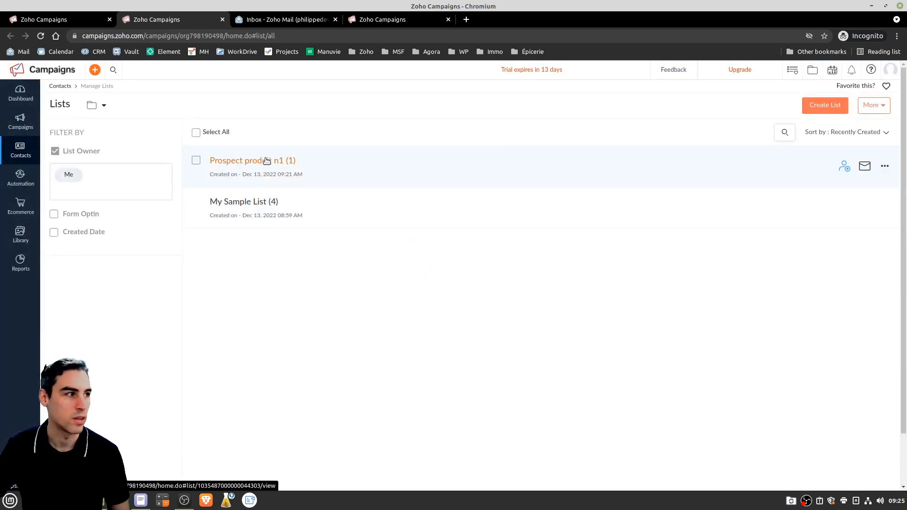
left_click(260, 163)
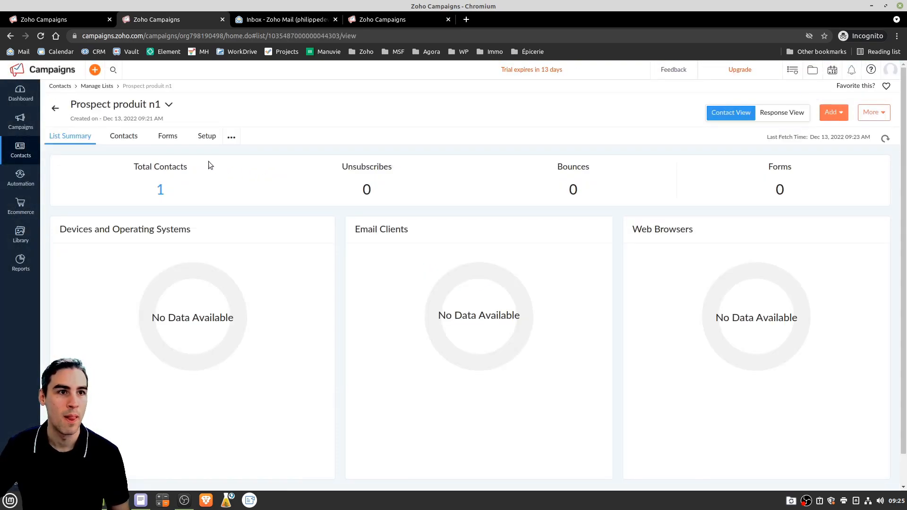
Look through the list's More and Add menus, then show the contact management options
left_click(232, 139)
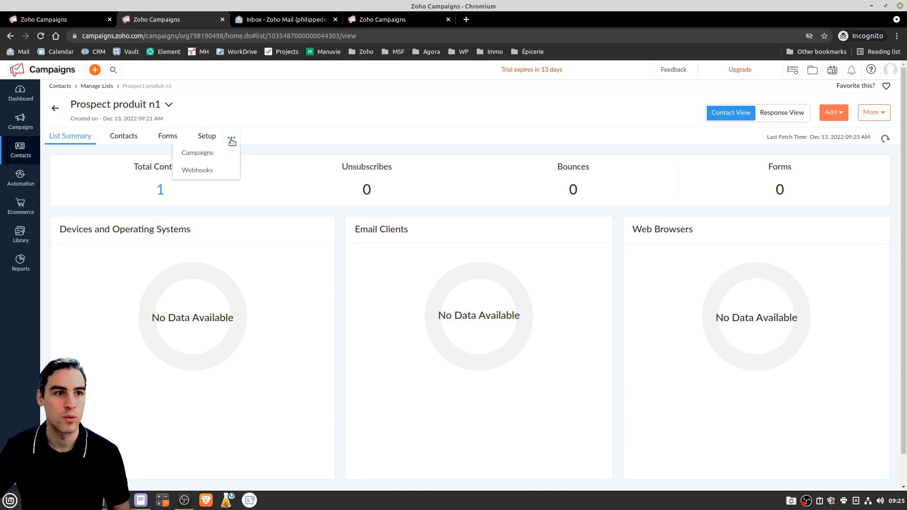
left_click(882, 113)
left_click(840, 113)
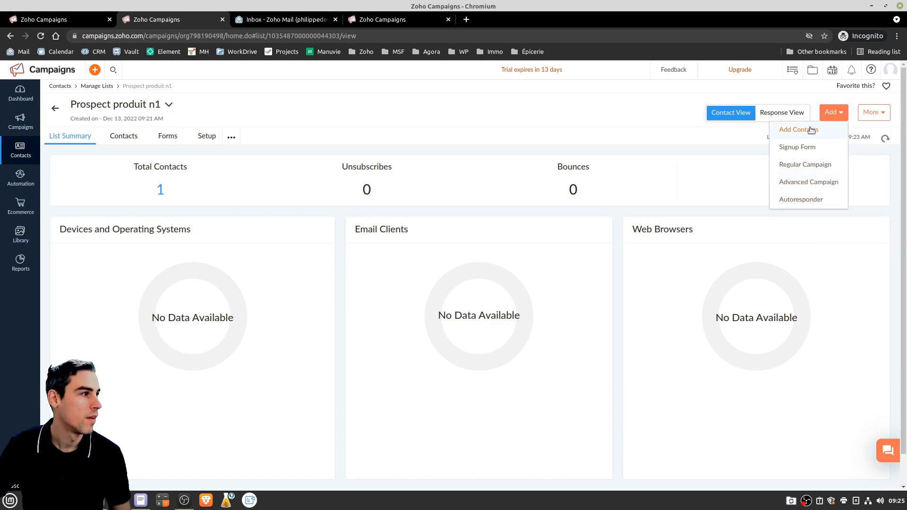
left_click(886, 114)
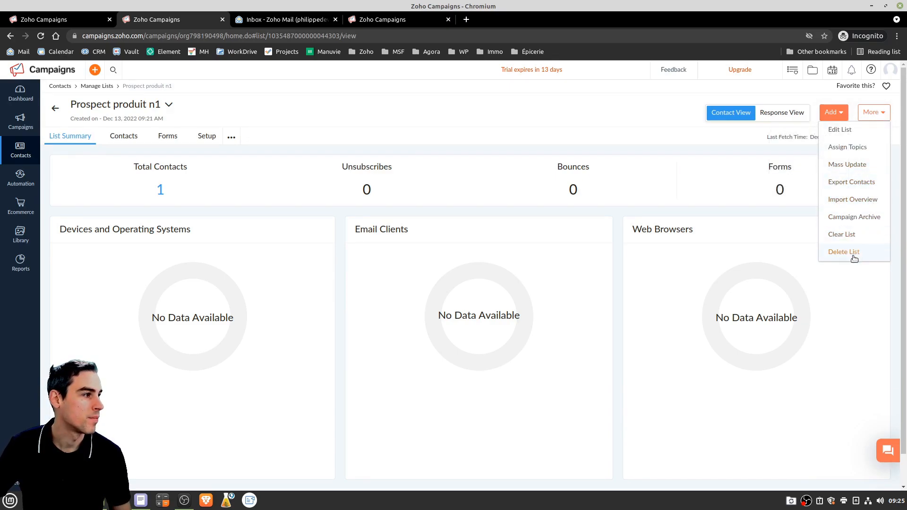
left_click(514, 114)
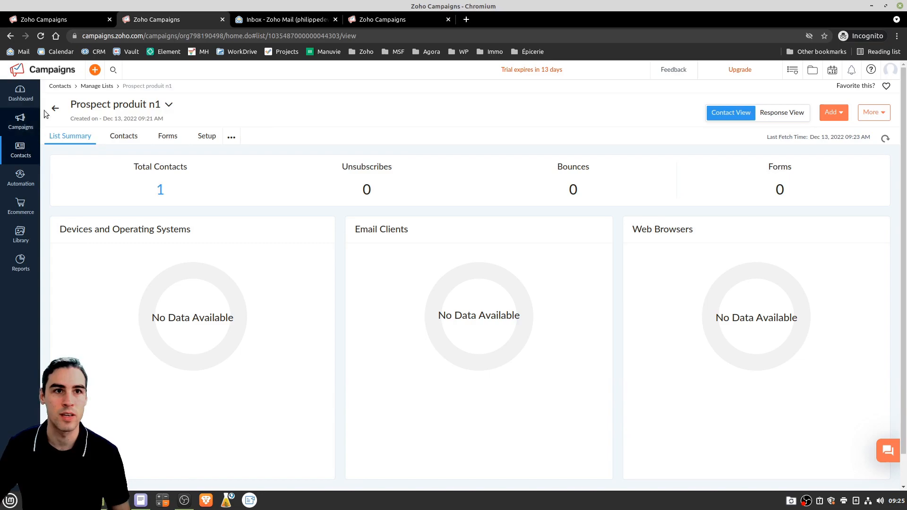
left_click(26, 151)
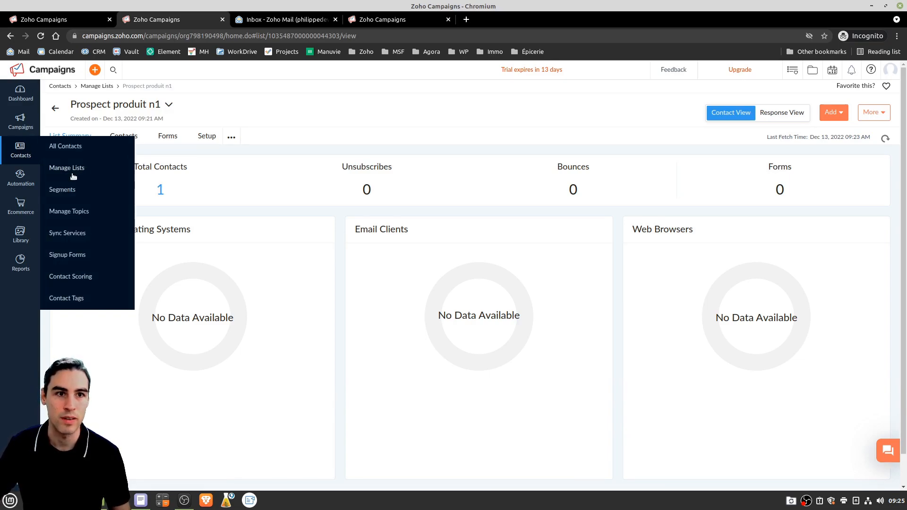
Start a regular segment named 'segemtn test 1'
left_click(60, 191)
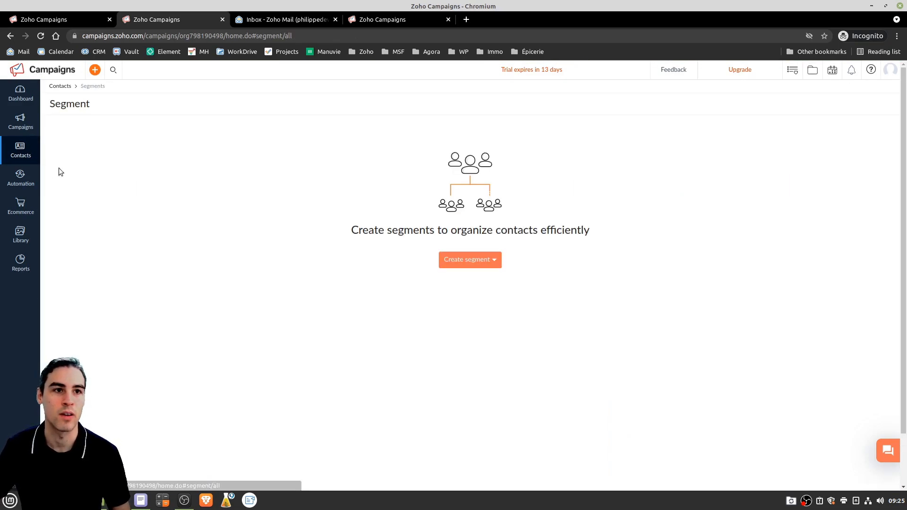
left_click(495, 261)
left_click(475, 277)
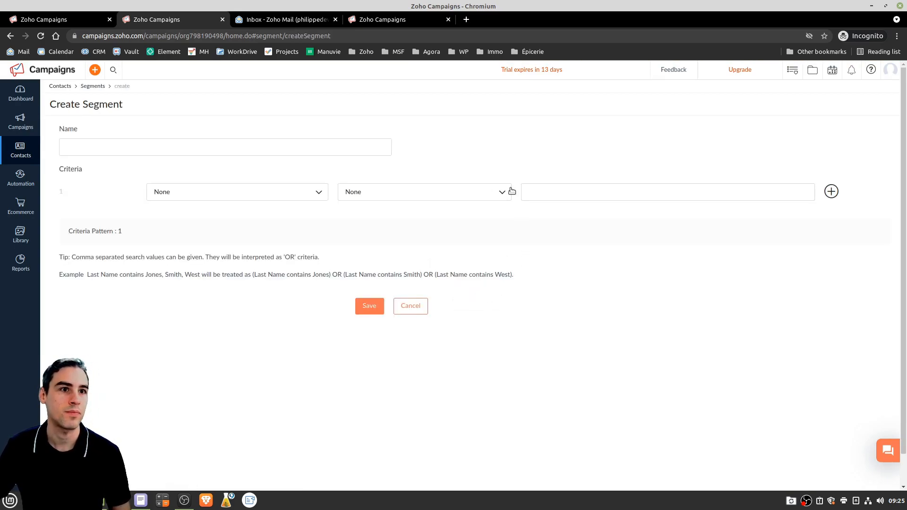
left_click(99, 145)
type("segemtn test 1")
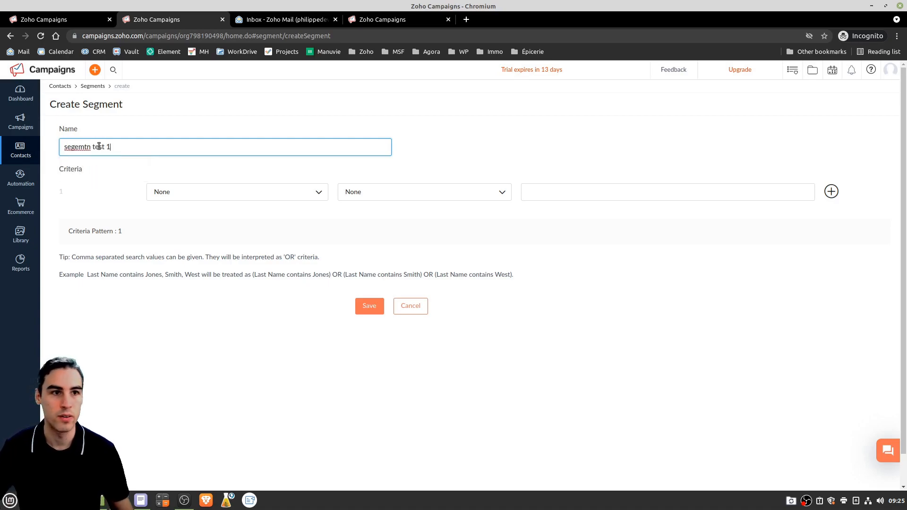
Set the rule First Name contains 'p', save, and view the matching contacts
left_click(250, 198)
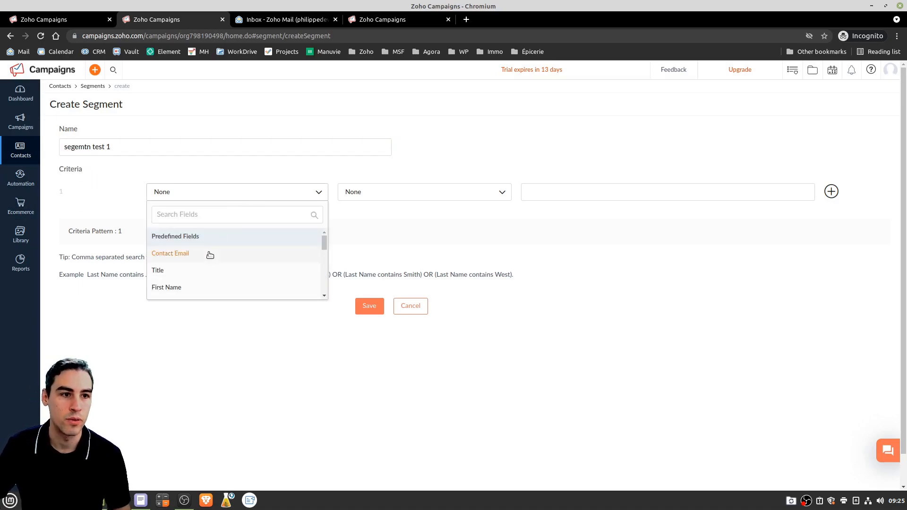
left_click(186, 287)
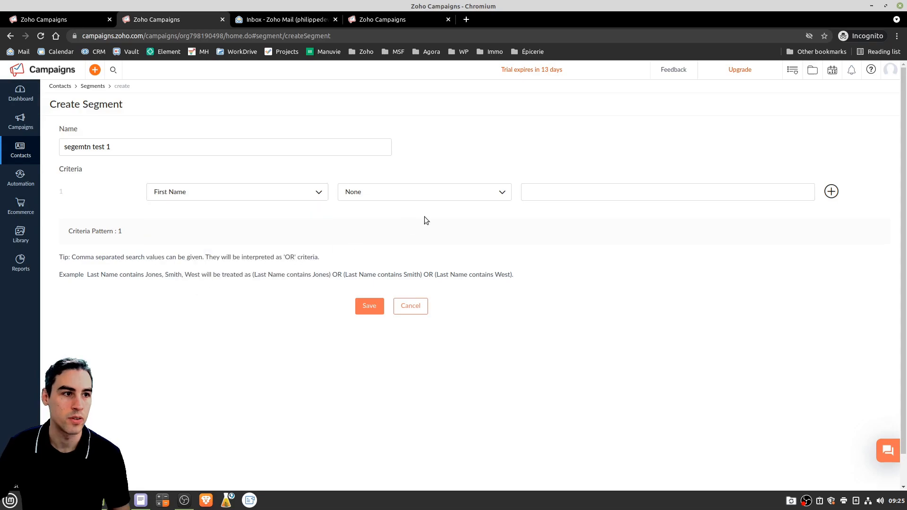
left_click(426, 198)
left_click(381, 247)
left_click(611, 198)
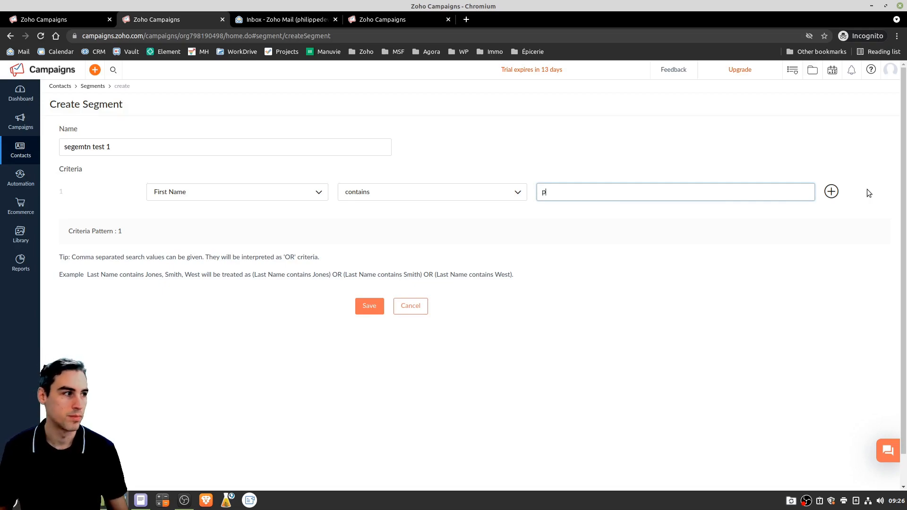
left_click(369, 306)
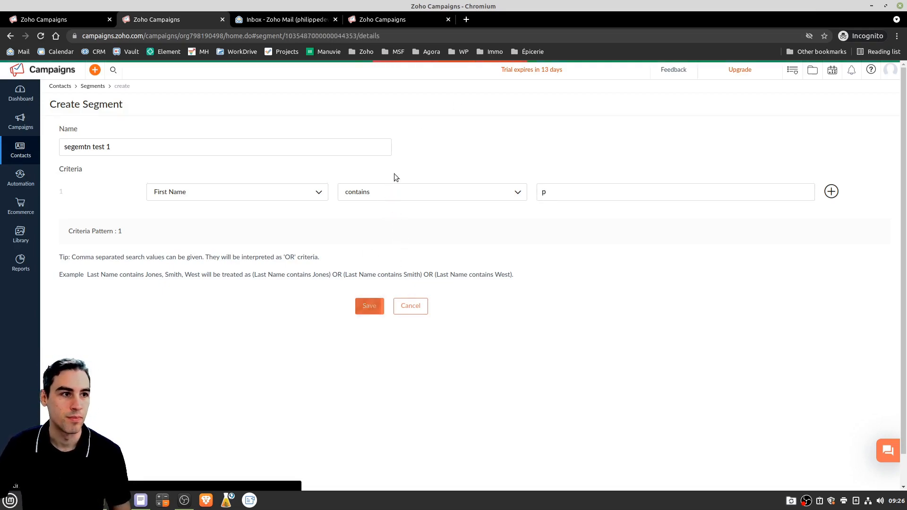
left_click(105, 136)
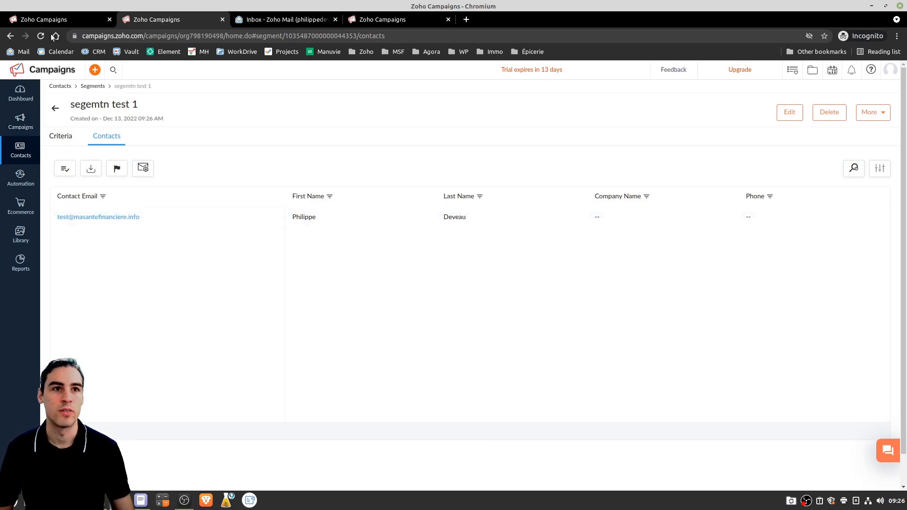
Return to the Segment list, open 'segemtn test 1', and edit its First Name contains 'p' rule
left_click(47, 19)
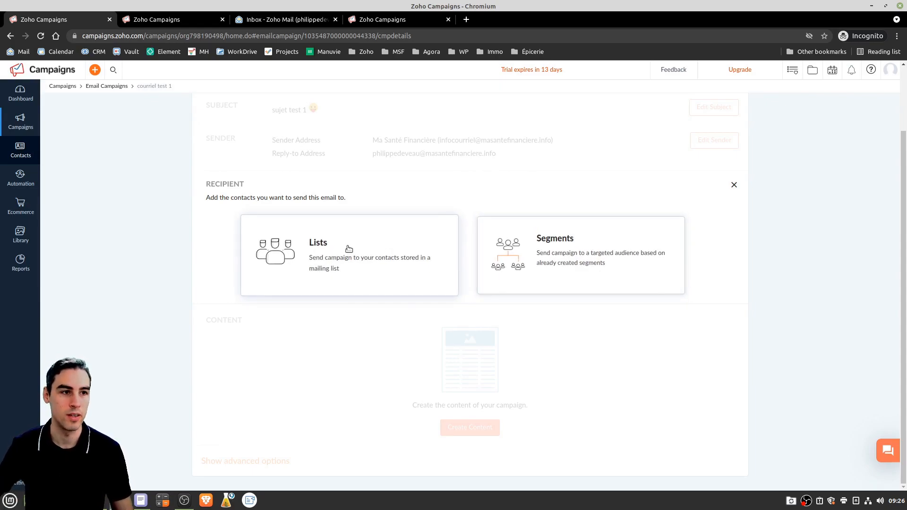
left_click(156, 23)
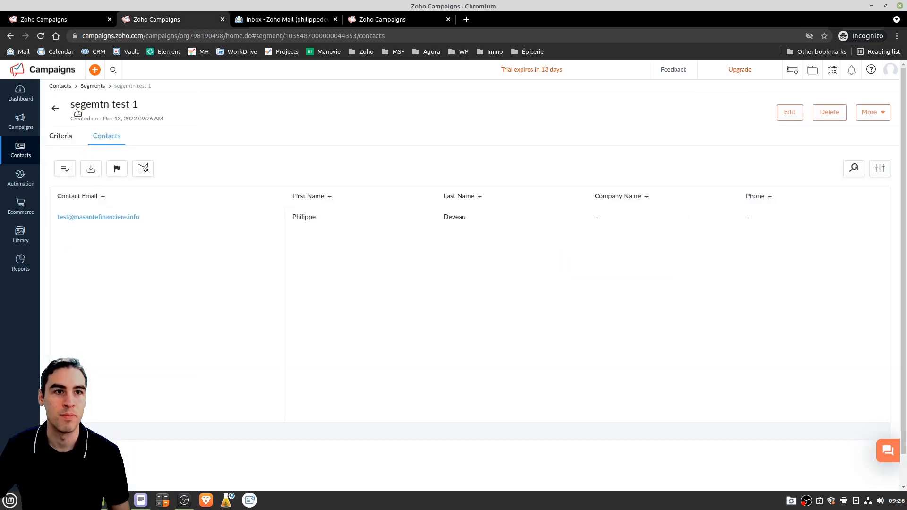
left_click(55, 108)
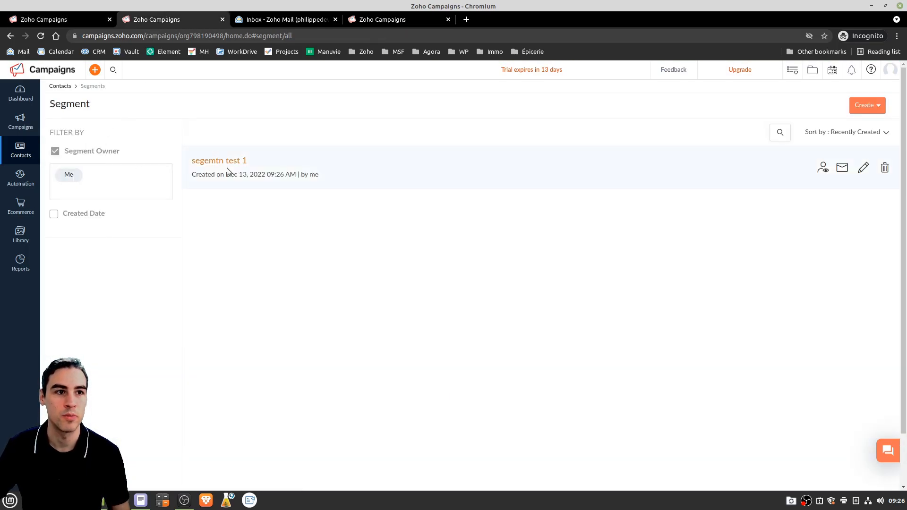
left_click(226, 162)
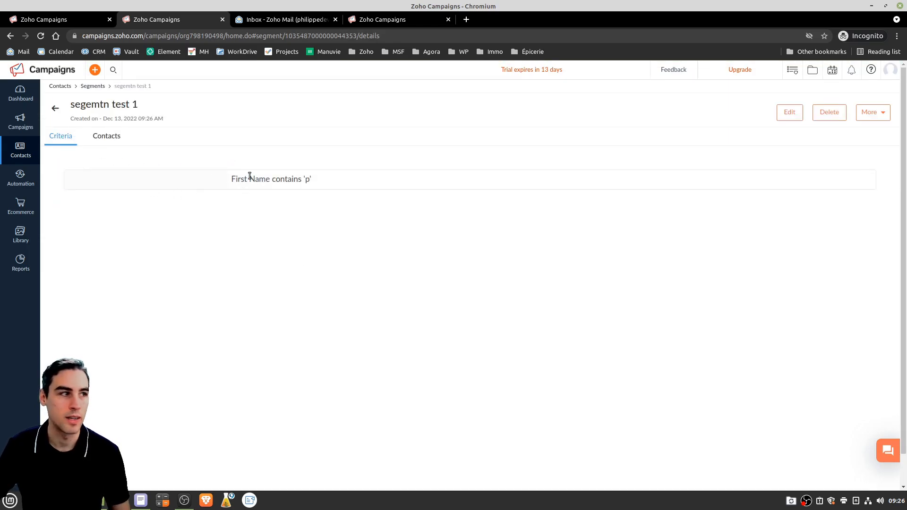
left_click(791, 114)
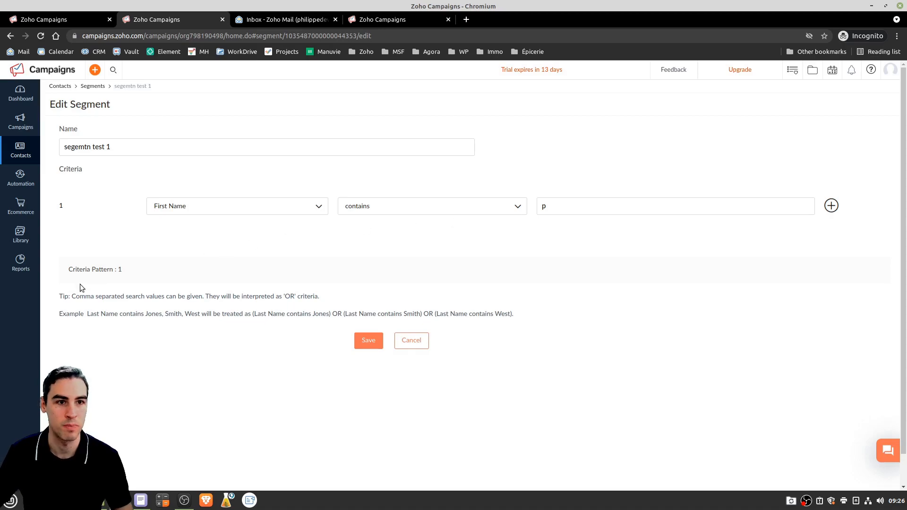
Add a second criterion to the segment and set its field to List
left_click(831, 206)
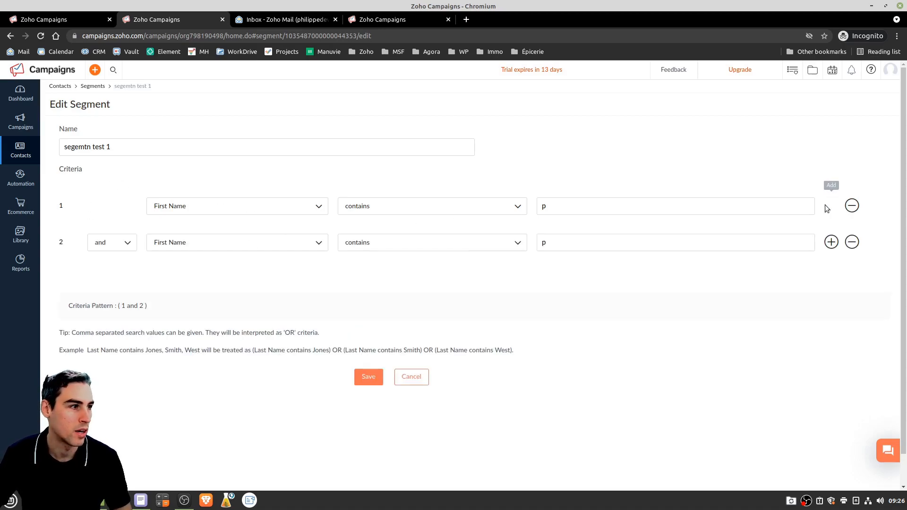
left_click(197, 245)
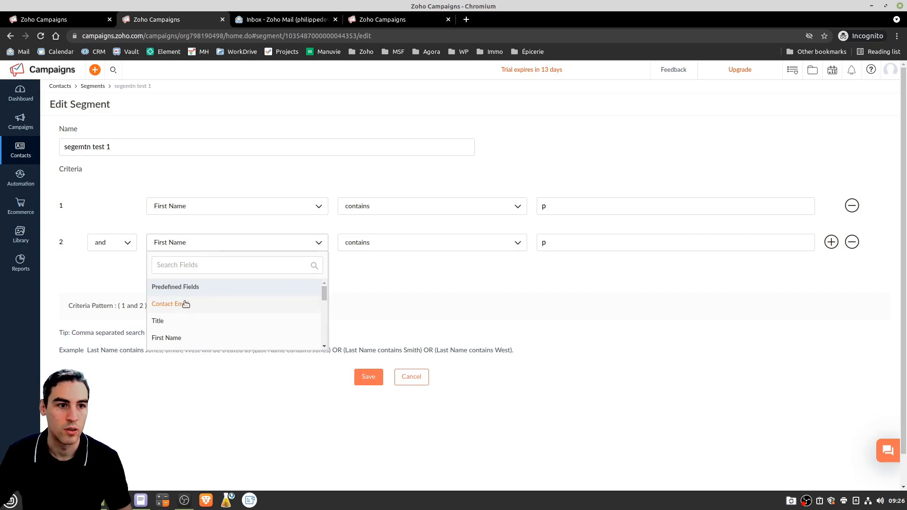
scroll(182, 303, "down", 2)
scroll(235, 302, "down", 5)
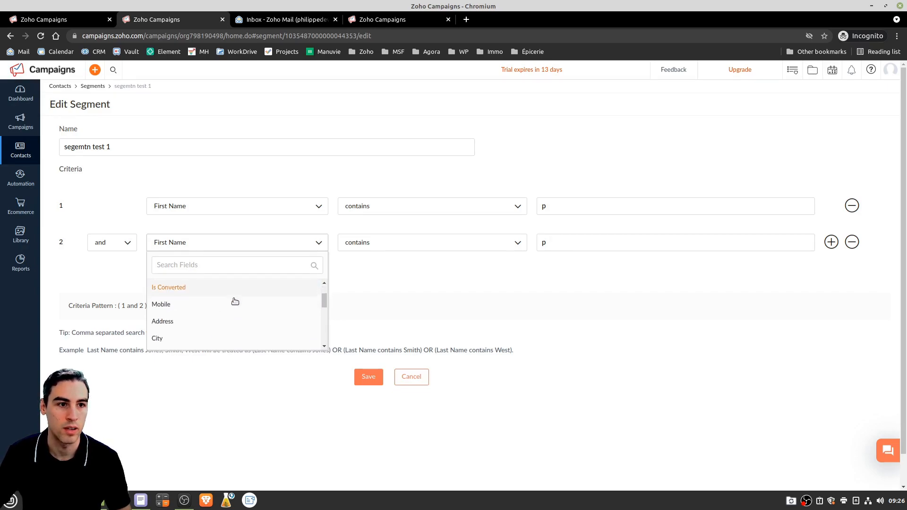
scroll(234, 302, "down", 4)
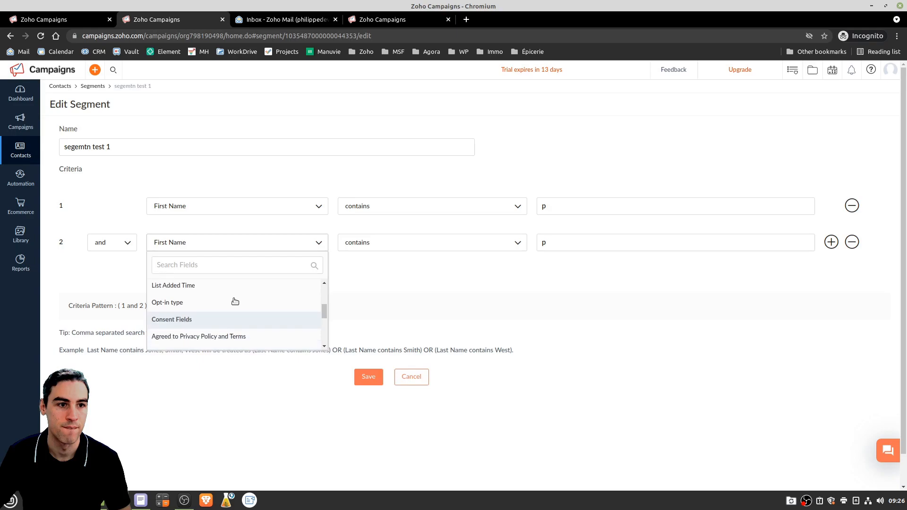
scroll(235, 301, "down", 6)
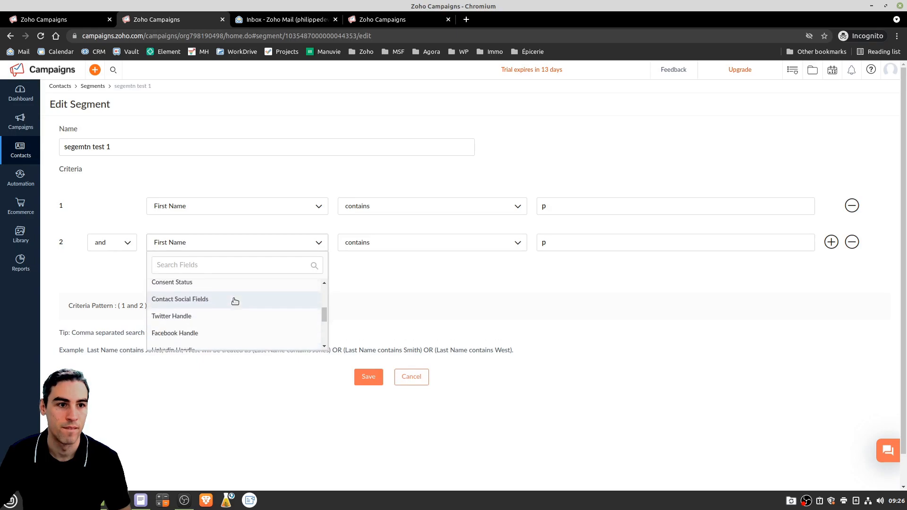
scroll(235, 301, "up", 1)
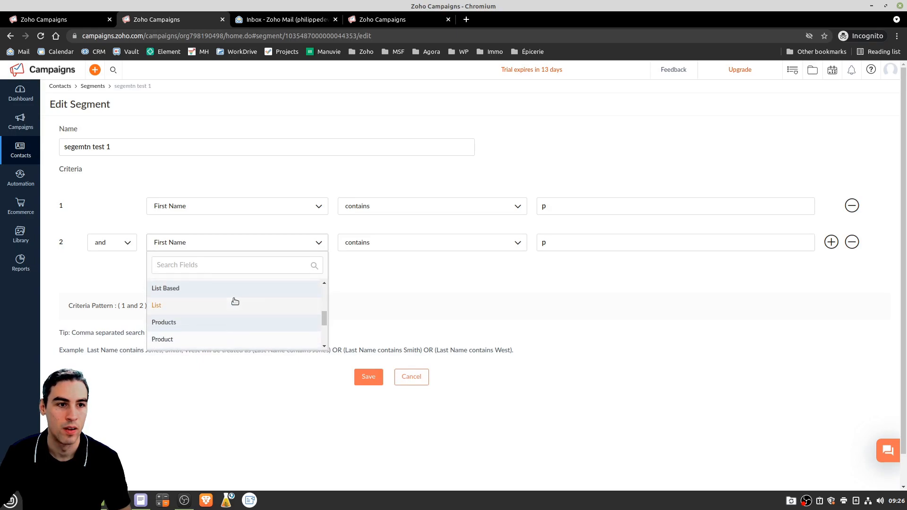
scroll(235, 301, "down", 2)
scroll(212, 305, "up", 2)
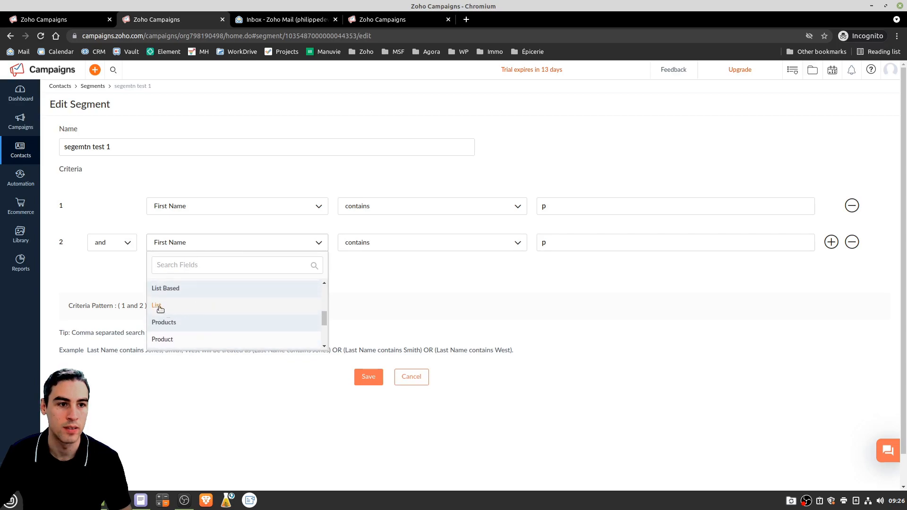
left_click(160, 308)
Set the criterion to the Prospect produit n1 list, save the segment, and return to the Segment list
left_click(601, 242)
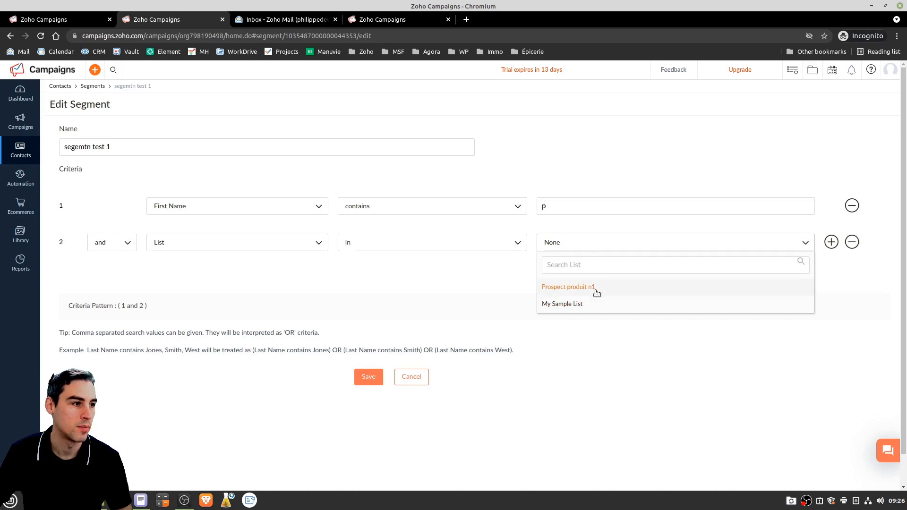
left_click(564, 286)
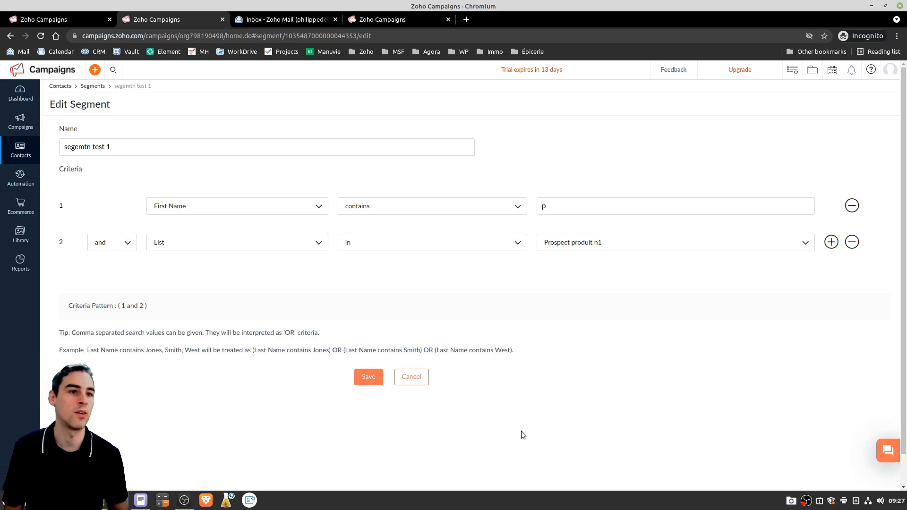
left_click(363, 375)
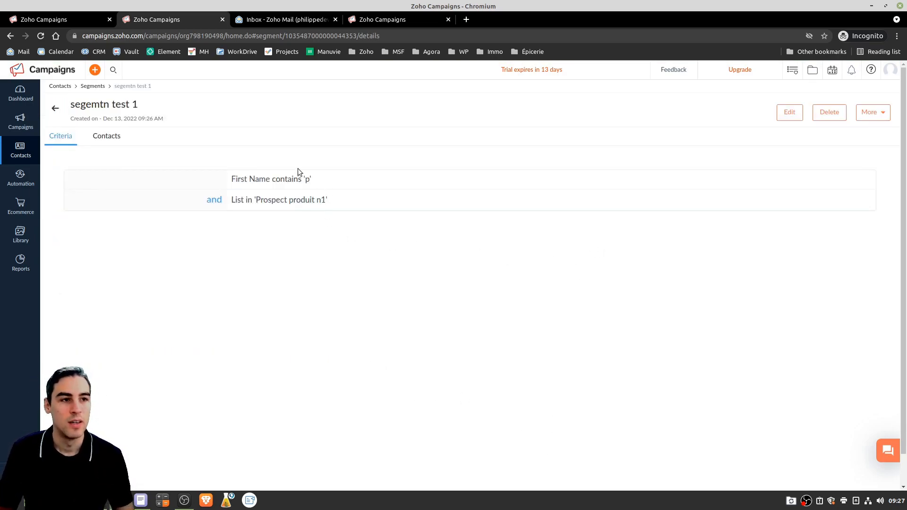
left_click(56, 112)
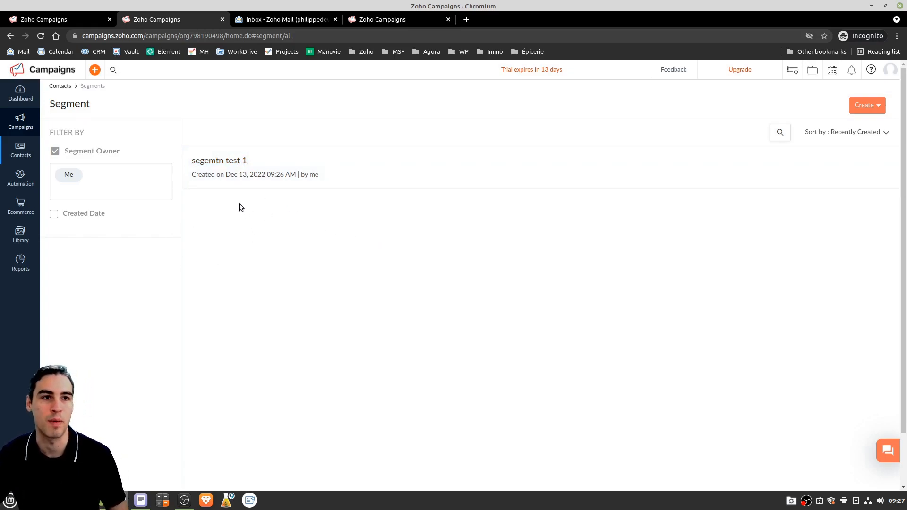
Save the Prospect produit n1 mailing list as the campaign's recipients and begin creating content
left_click(79, 21)
left_click(305, 250)
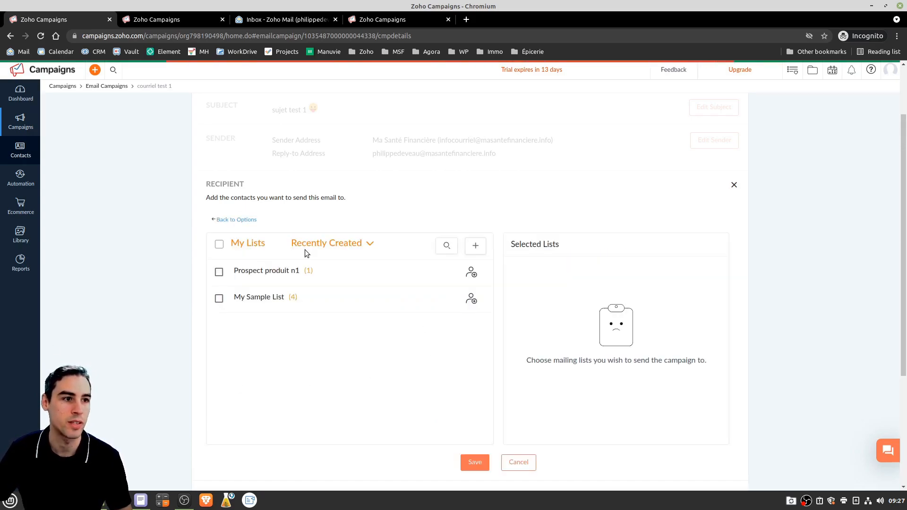
left_click(220, 273)
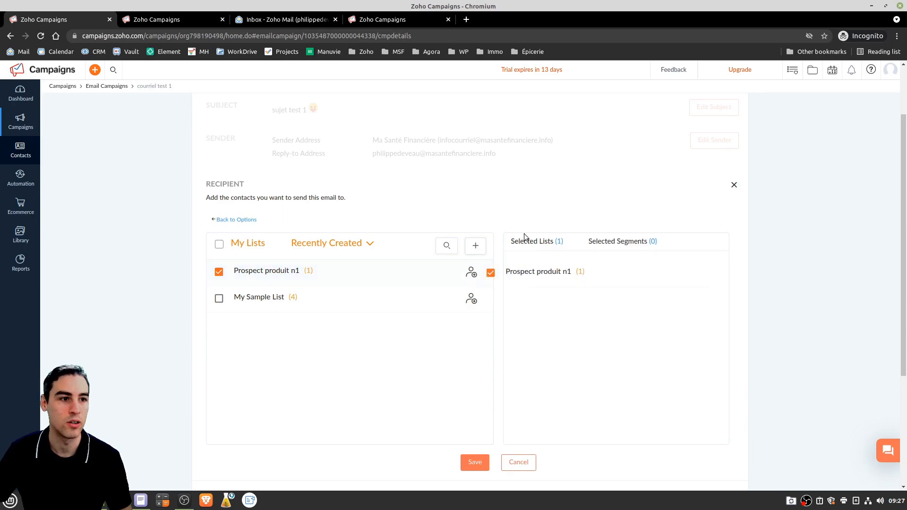
left_click(474, 462)
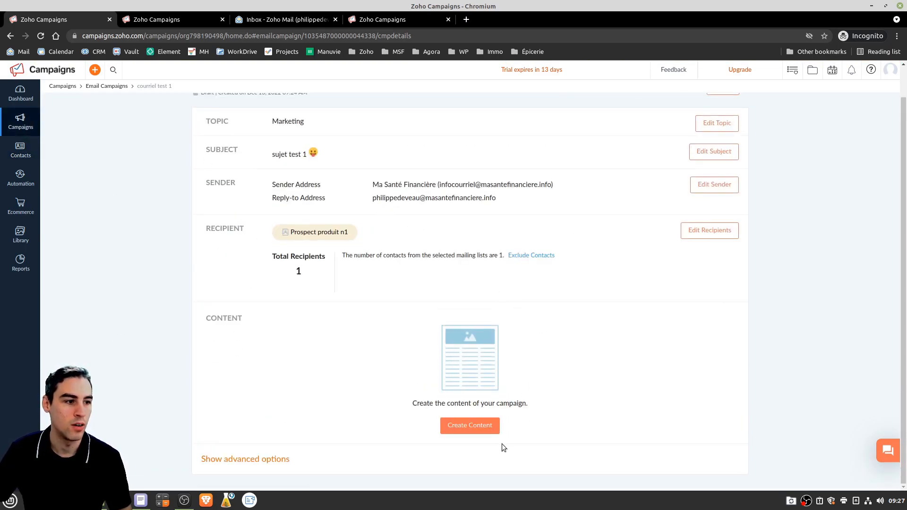
left_click(478, 427)
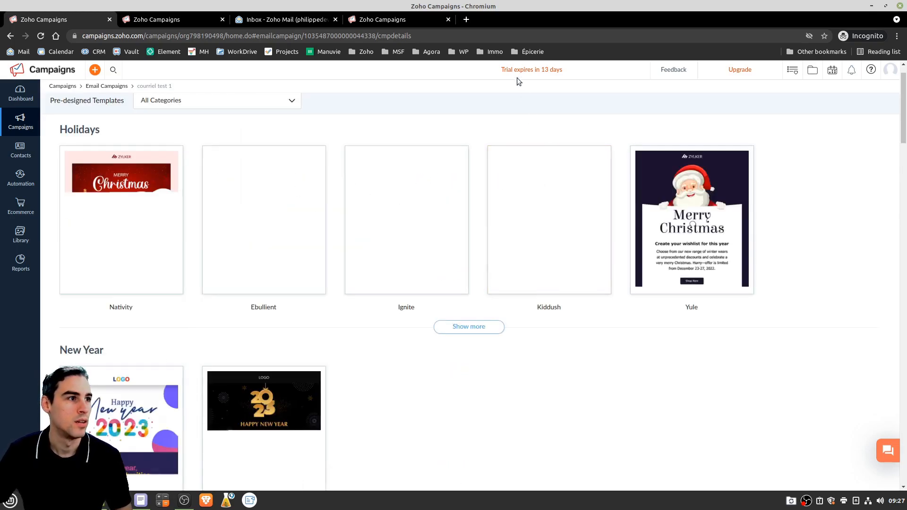
Browse the pre-designed templates, then go back to the Email Campaigns list
scroll(256, 310, "down", 8)
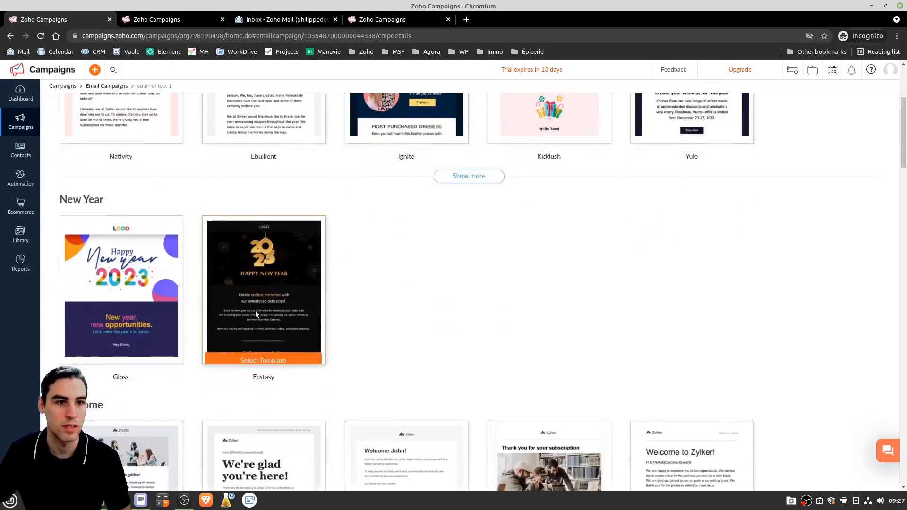
scroll(278, 278, "down", 2)
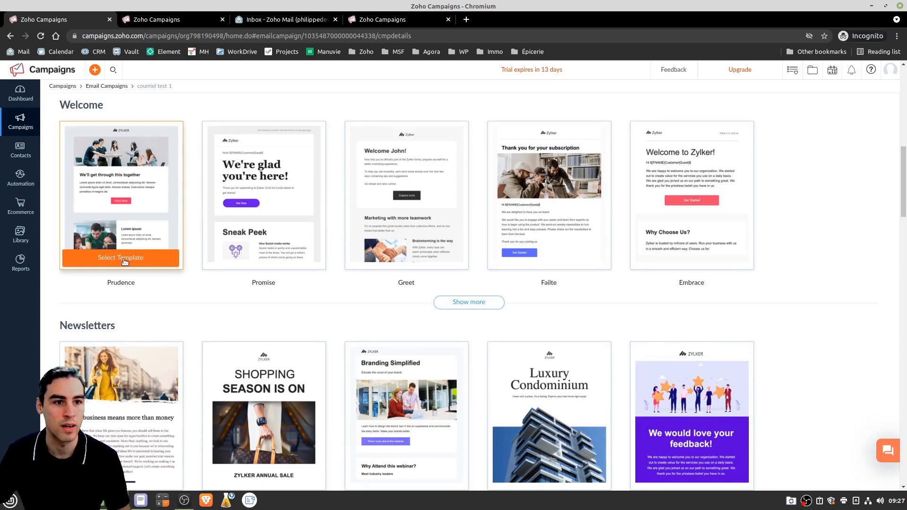
scroll(364, 309, "down", 7)
scroll(404, 326, "up", 2)
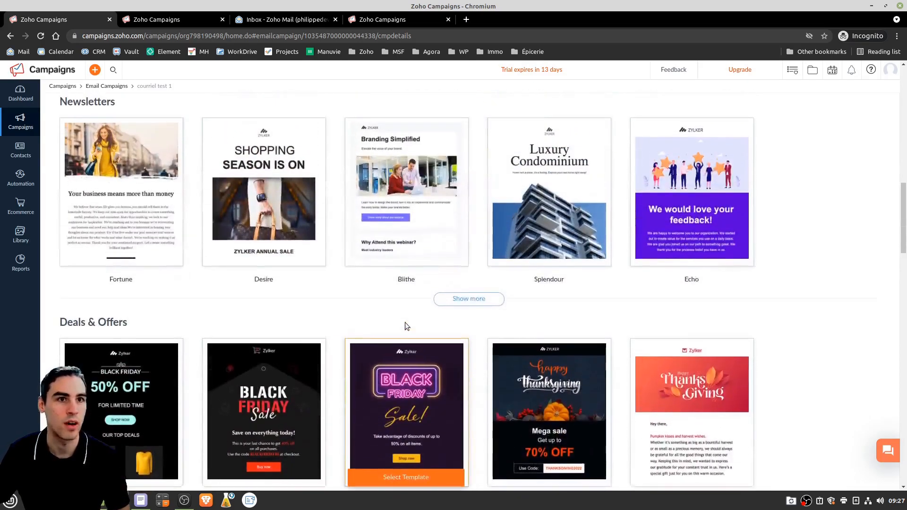
scroll(405, 324, "up", 8)
left_click(116, 88)
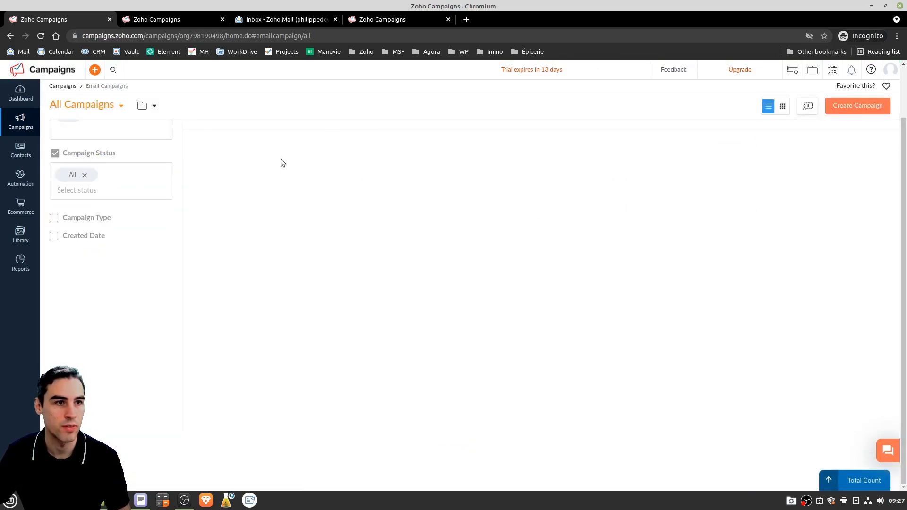
Close the duplicate campaigns browser tab and reopen the 'courriel test 1' draft
mouse_move(37, 128)
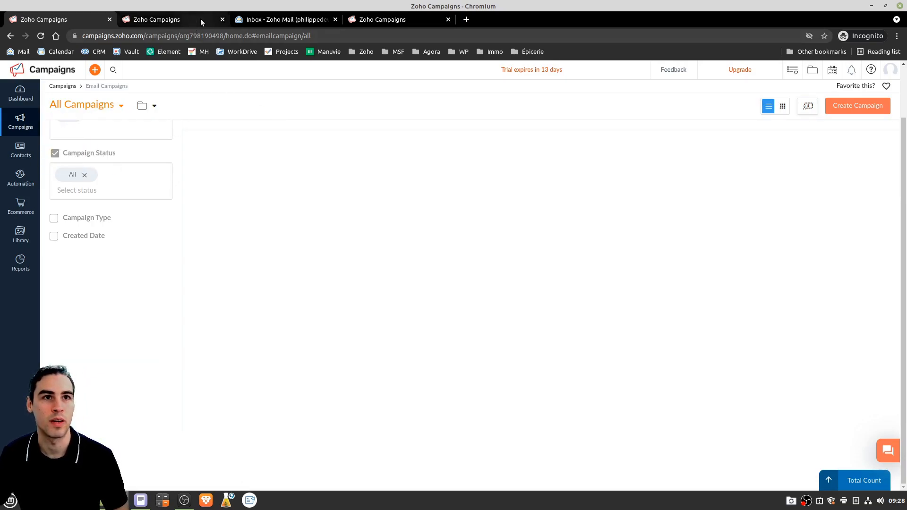
left_click(222, 19)
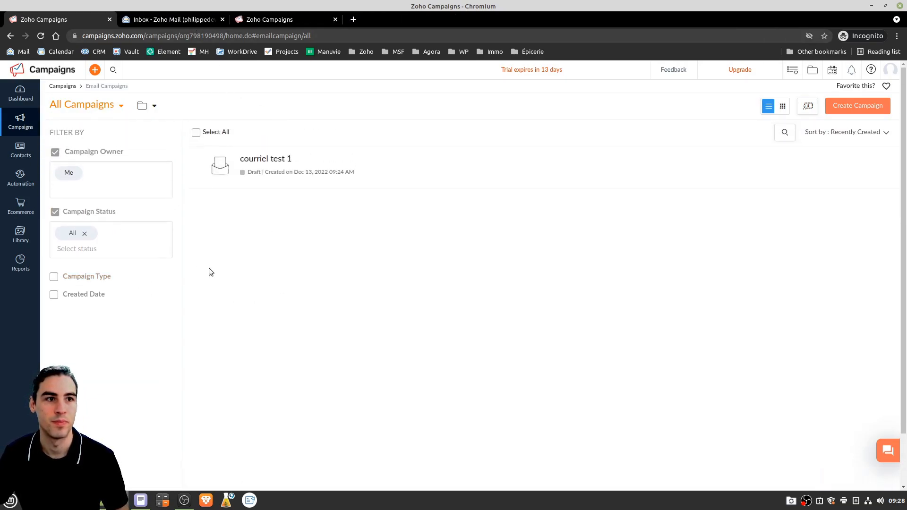
left_click(241, 159)
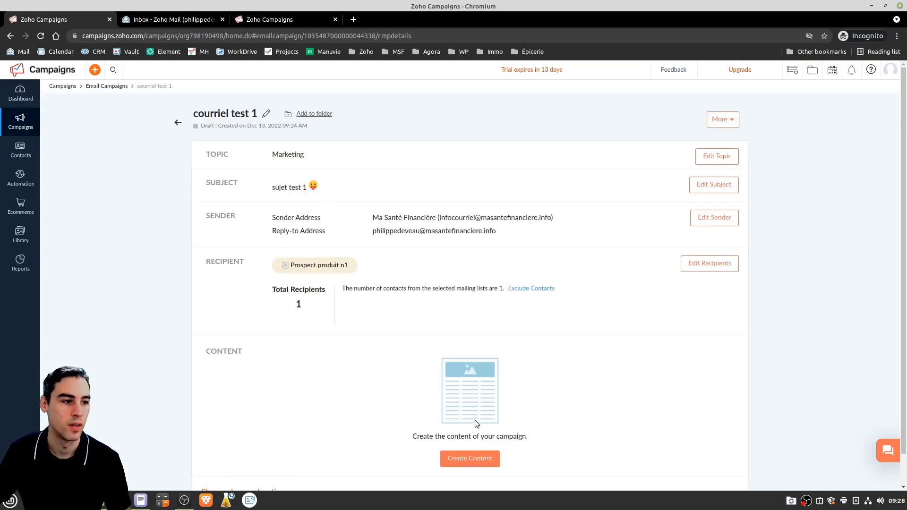
Create the email from the Basic Blank Template with one single-image block, then close the editor
left_click(477, 459)
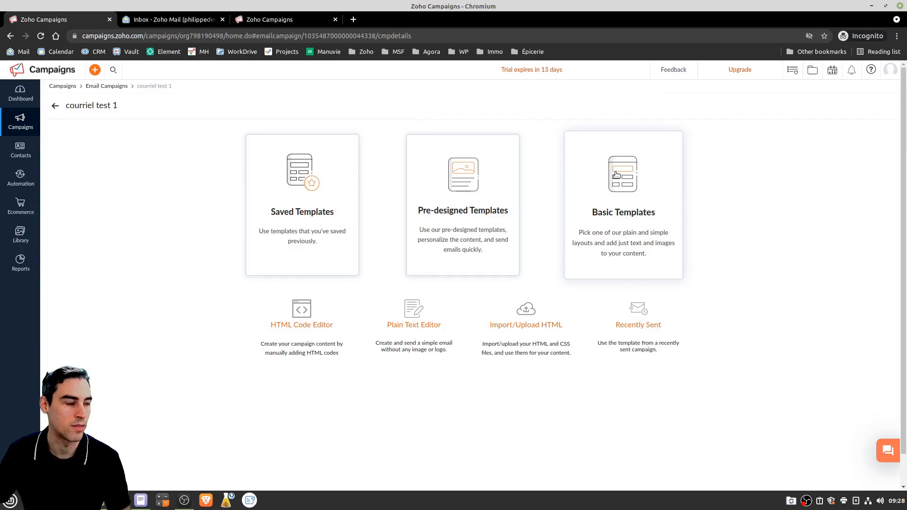
left_click(616, 175)
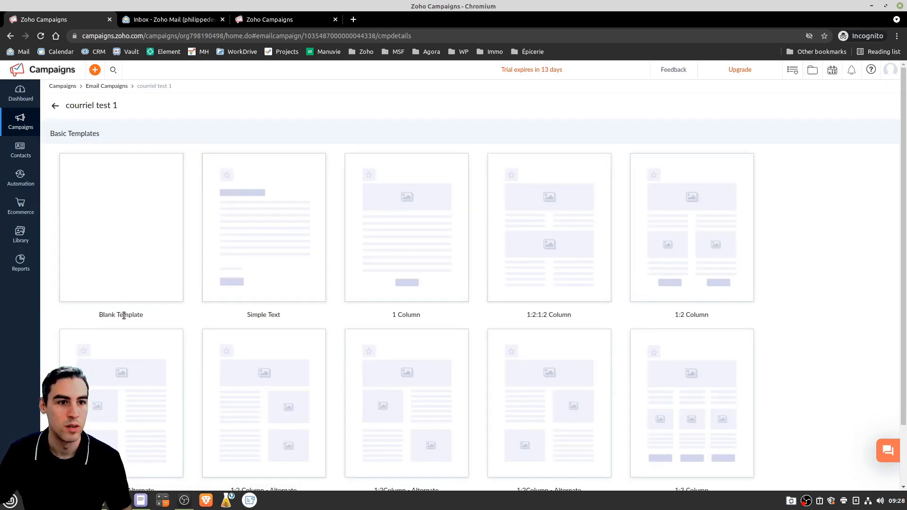
left_click(109, 294)
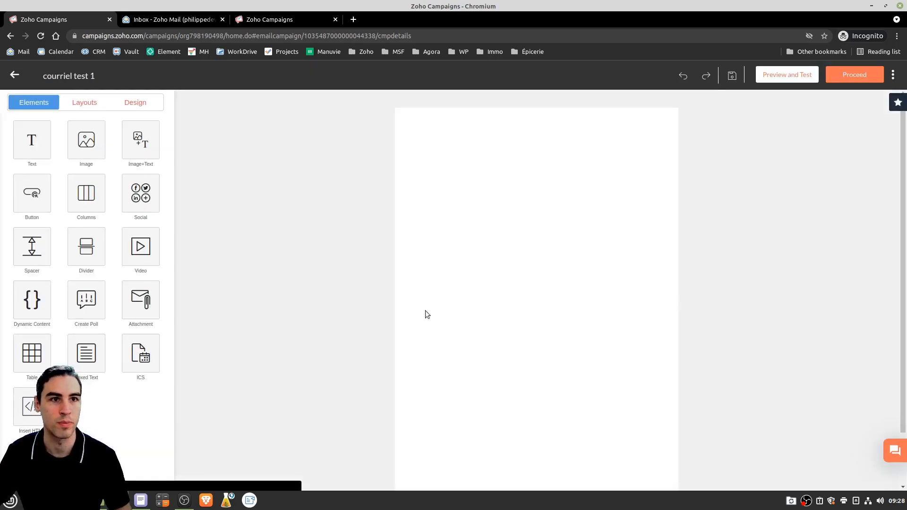
left_click(89, 139)
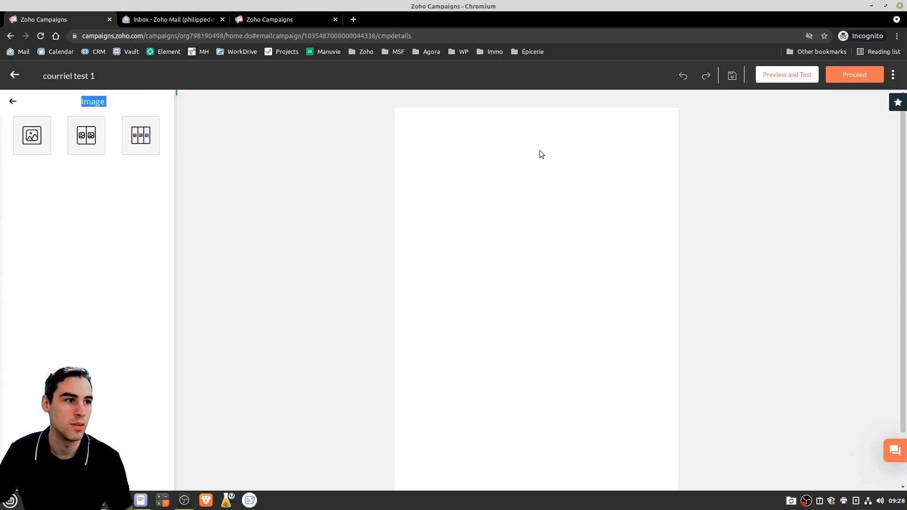
left_click_drag(49, 130, 510, 153)
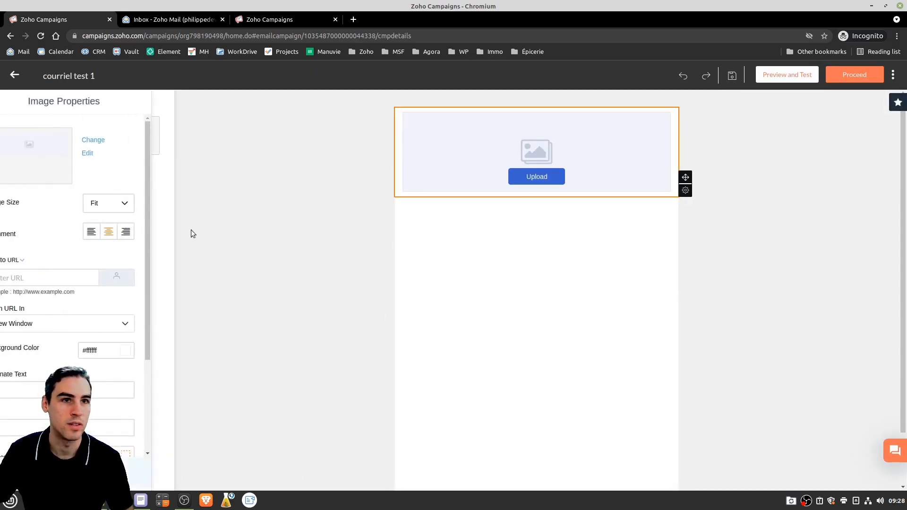
left_click(14, 74)
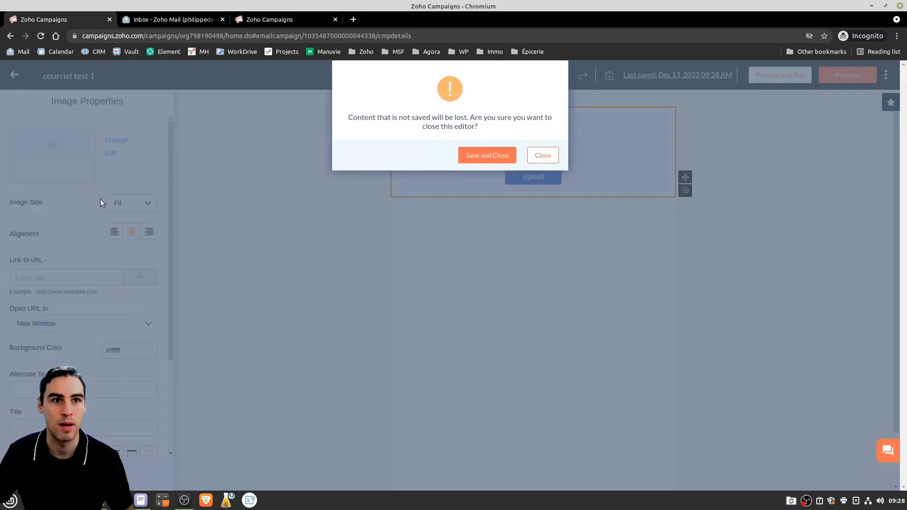
left_click(544, 156)
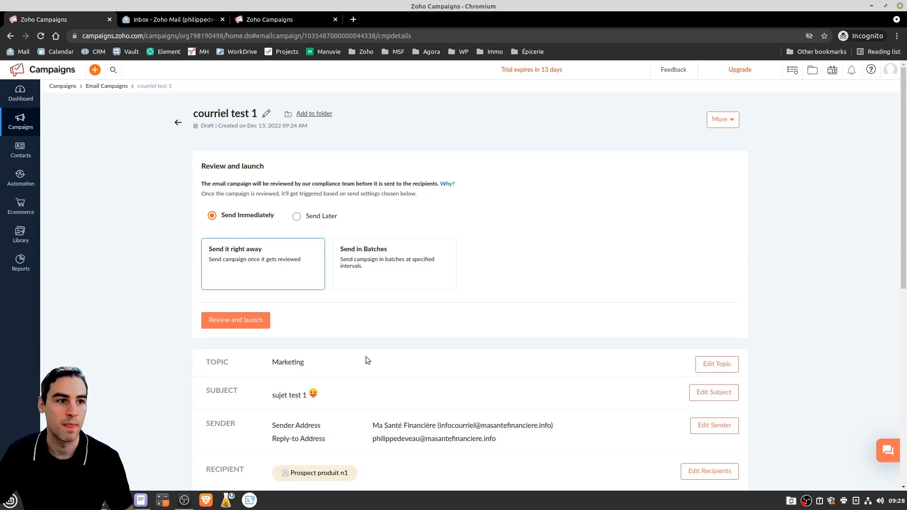
Reopen 'courriel test 1' from All Campaigns, return to the list, and show the row's actions menu
scroll(362, 334, "down", 3)
scroll(350, 312, "up", 3)
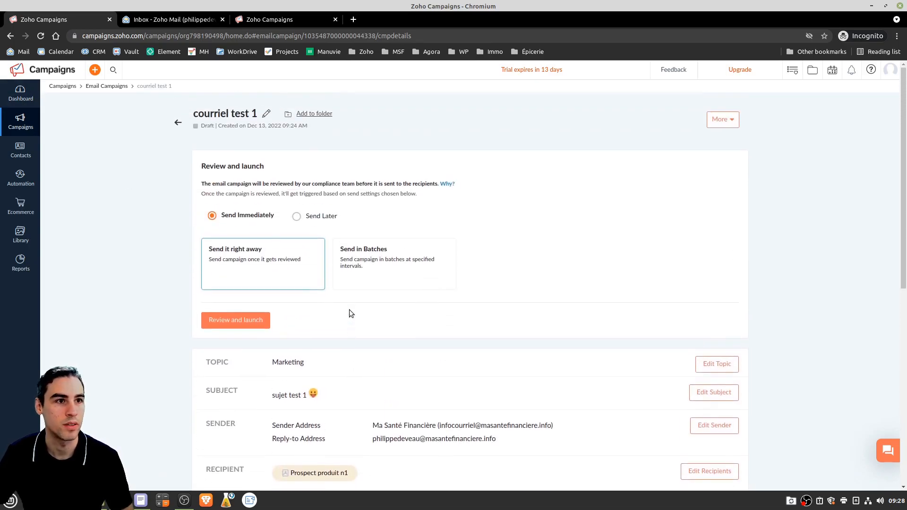
left_click(178, 123)
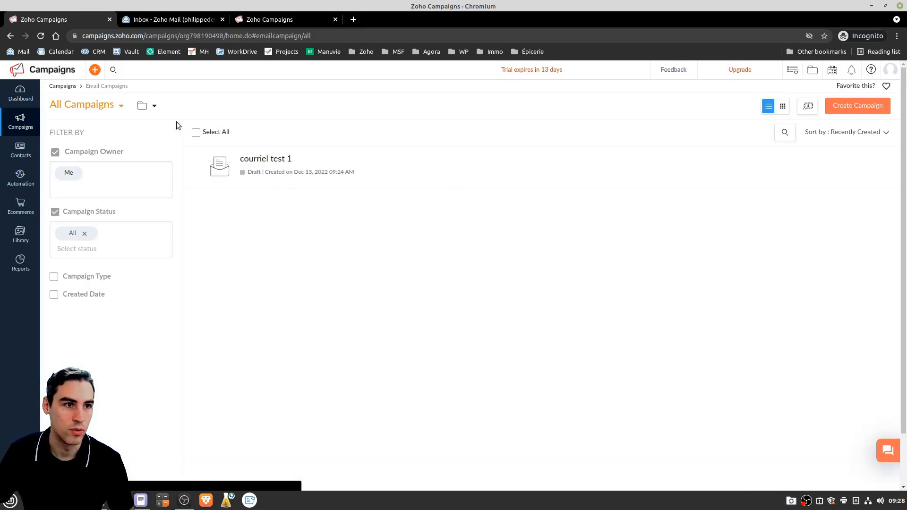
left_click(273, 161)
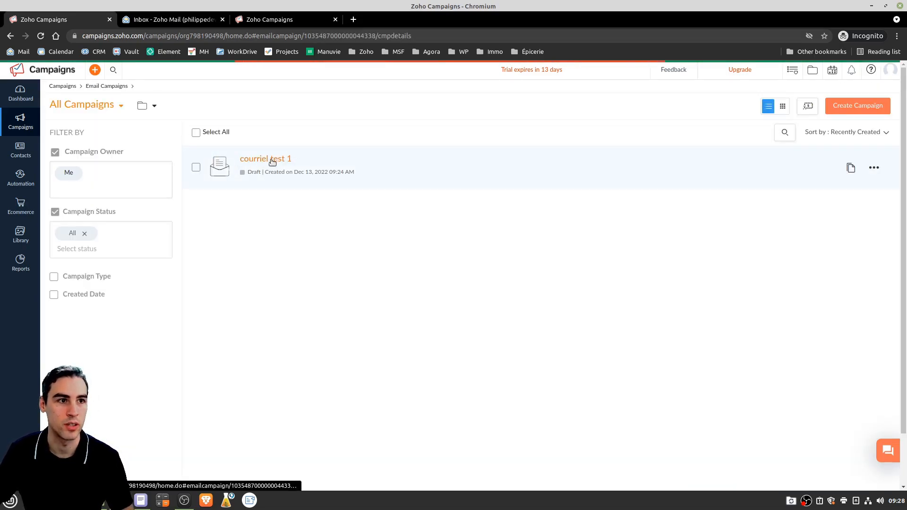
scroll(410, 330, "down", 3)
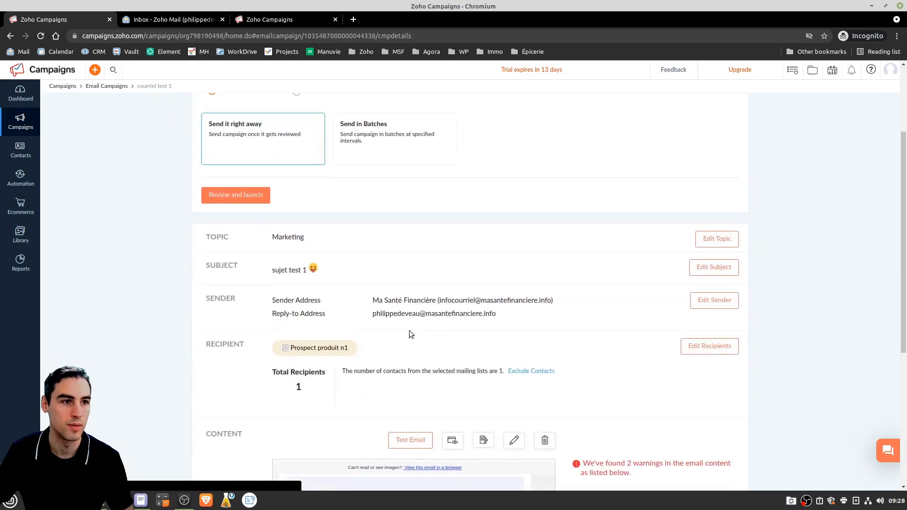
scroll(343, 323, "down", 2)
scroll(344, 323, "up", 5)
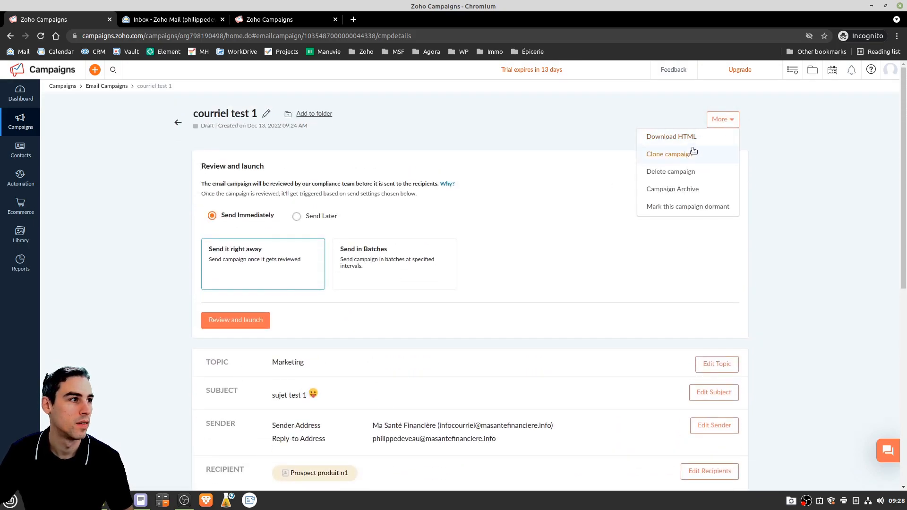
left_click(177, 123)
mouse_move(839, 165)
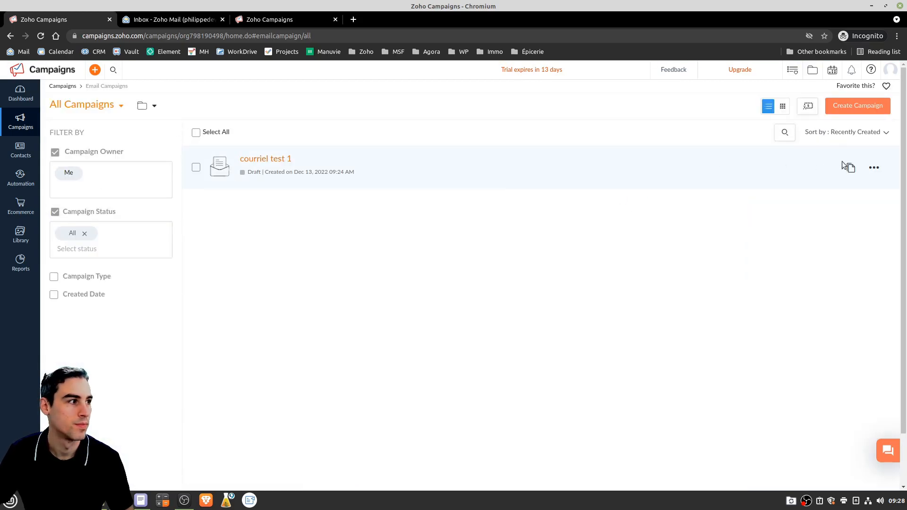
left_click(873, 169)
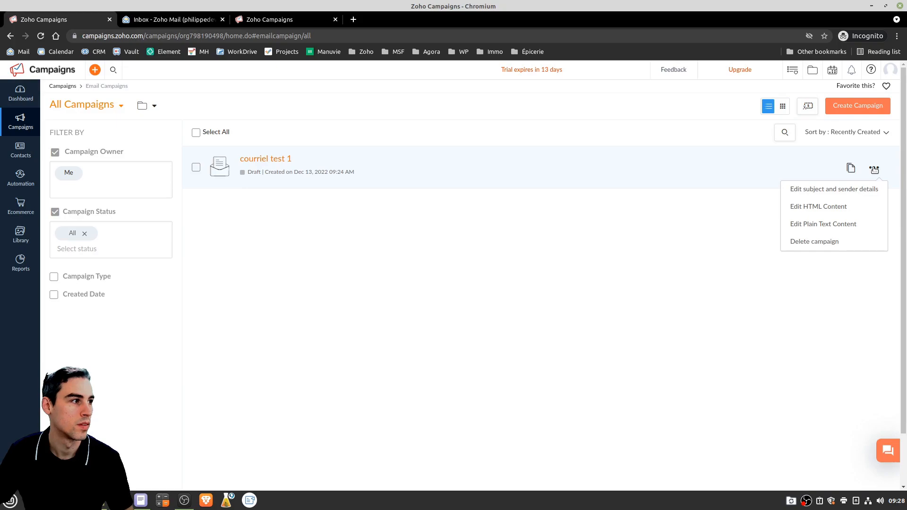
Open the HTML content editor and add a large text block below the image
left_click(849, 207)
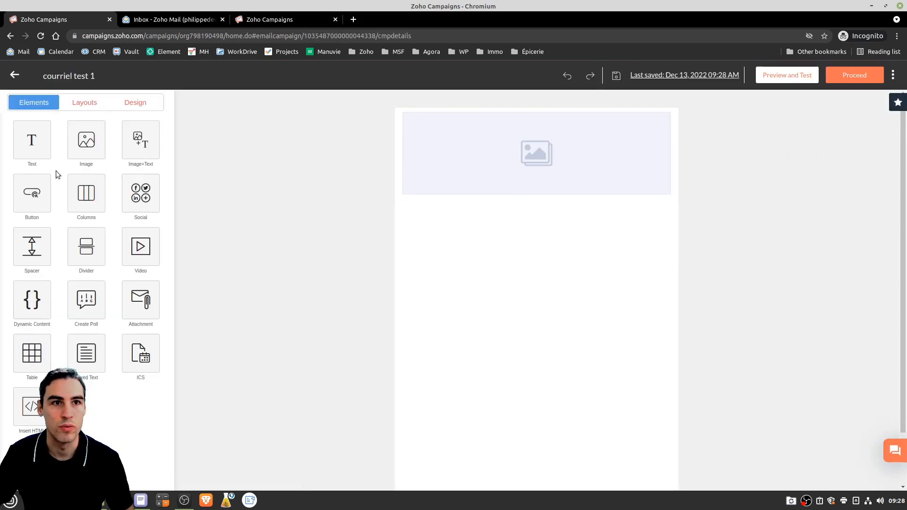
left_click(29, 141)
left_click_drag(26, 137, 547, 227)
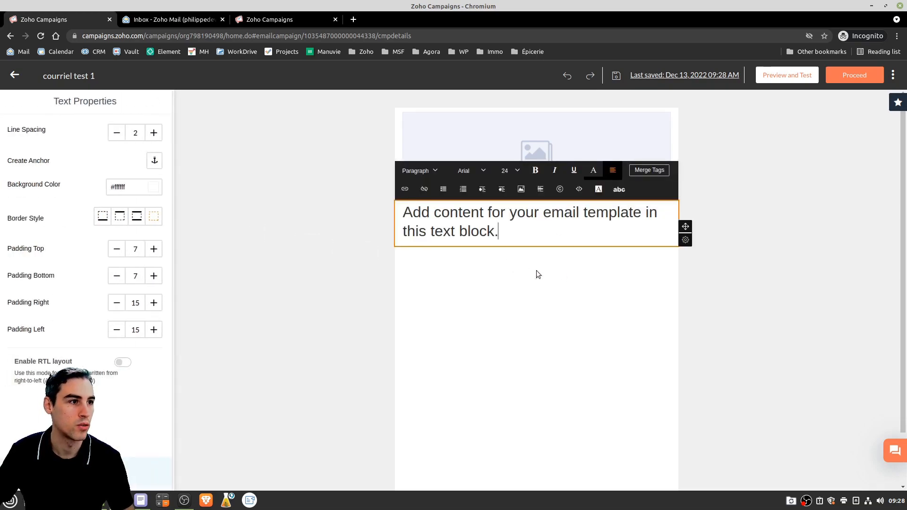
left_click(65, 241)
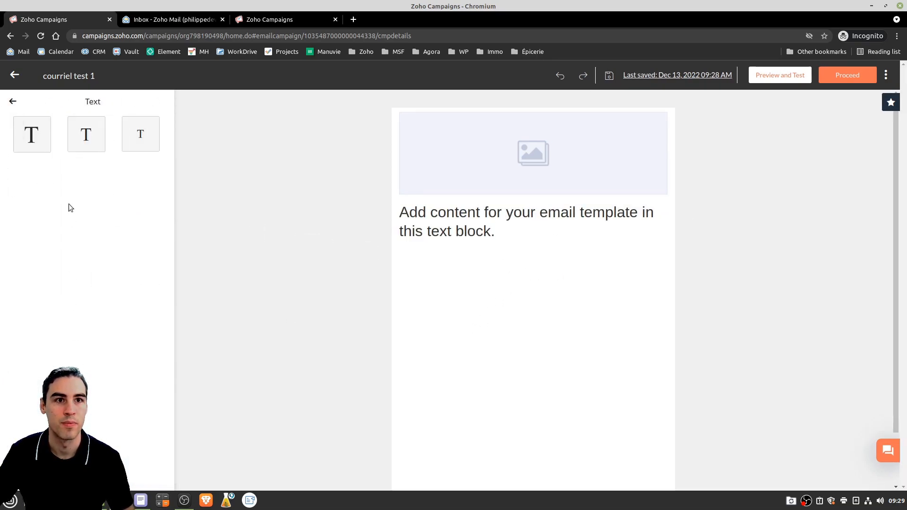
left_click(13, 101)
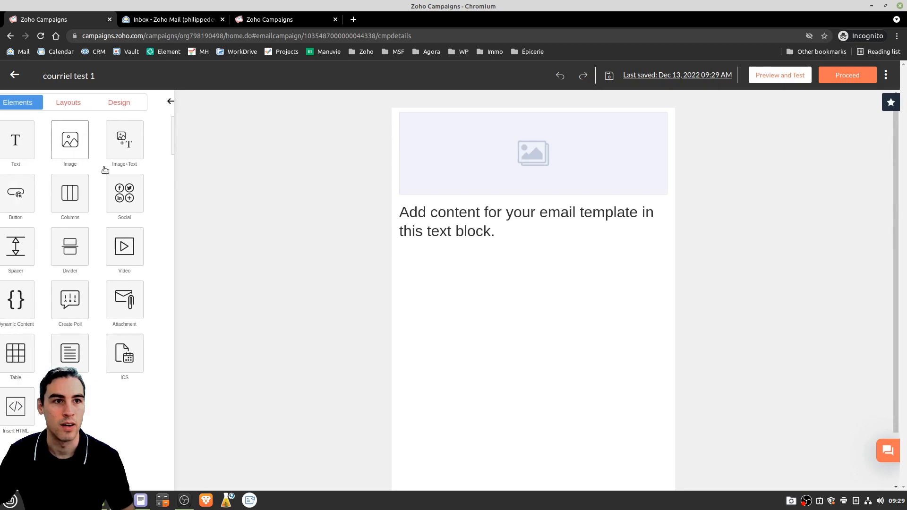
Add a second single-image block to the email
left_click_drag(96, 158, 471, 256)
left_click_drag(34, 139, 477, 252)
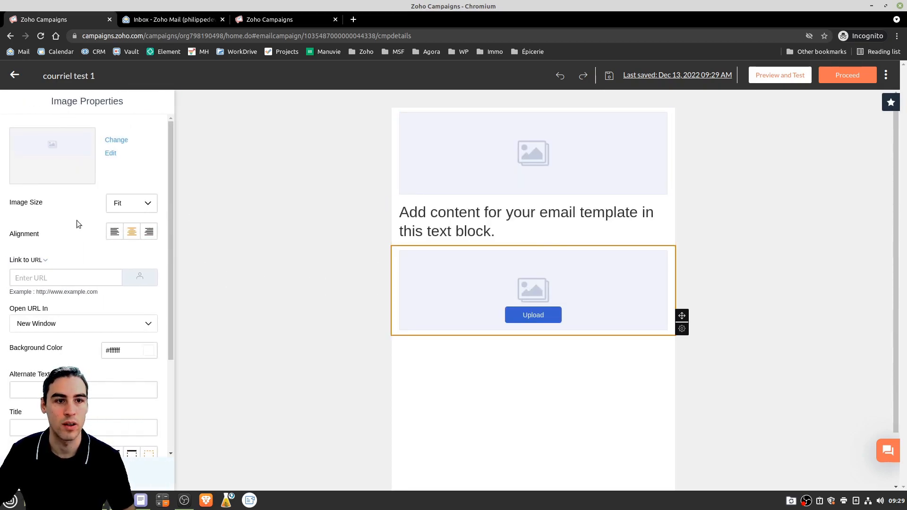
left_click(90, 473)
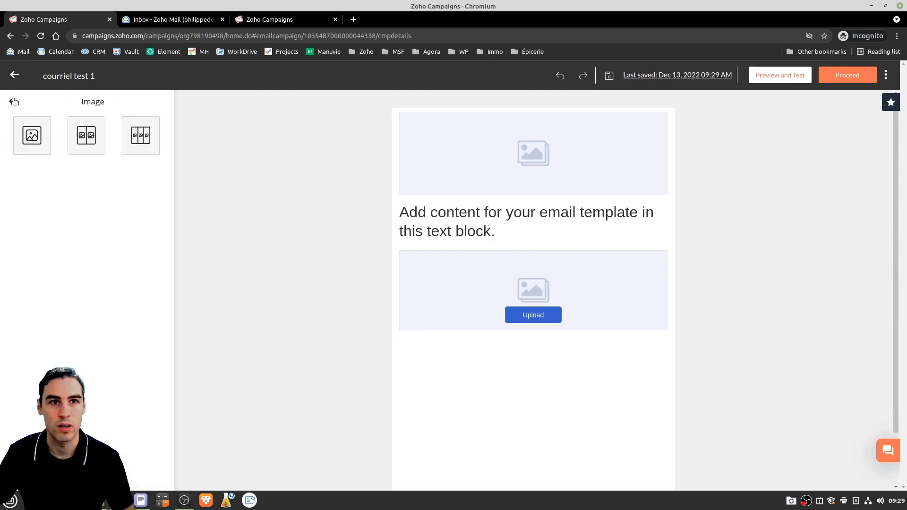
left_click(14, 102)
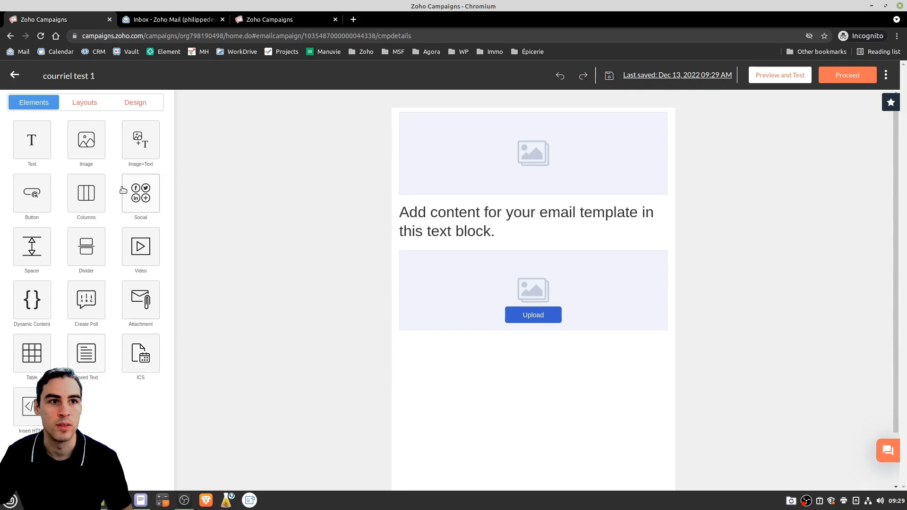
Add a small text block below the second image and proceed to Review and launch
left_click(139, 141)
left_click(14, 102)
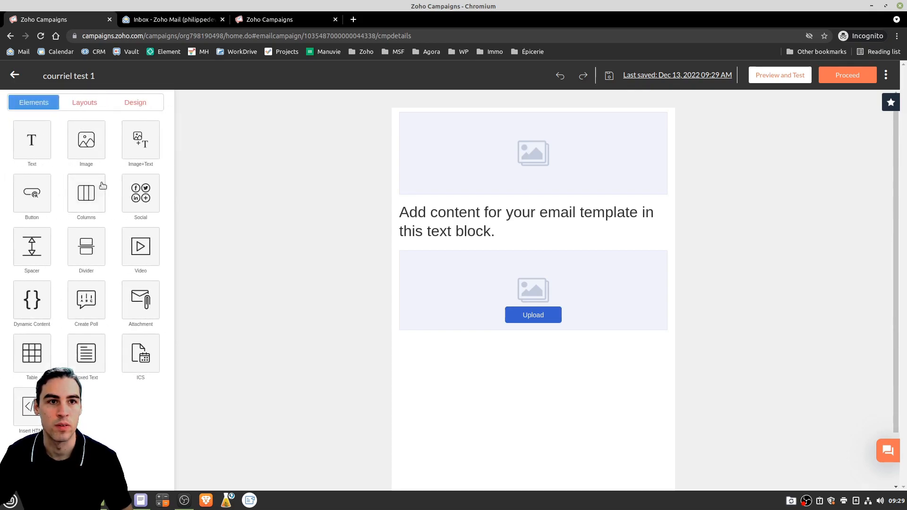
left_click(32, 144)
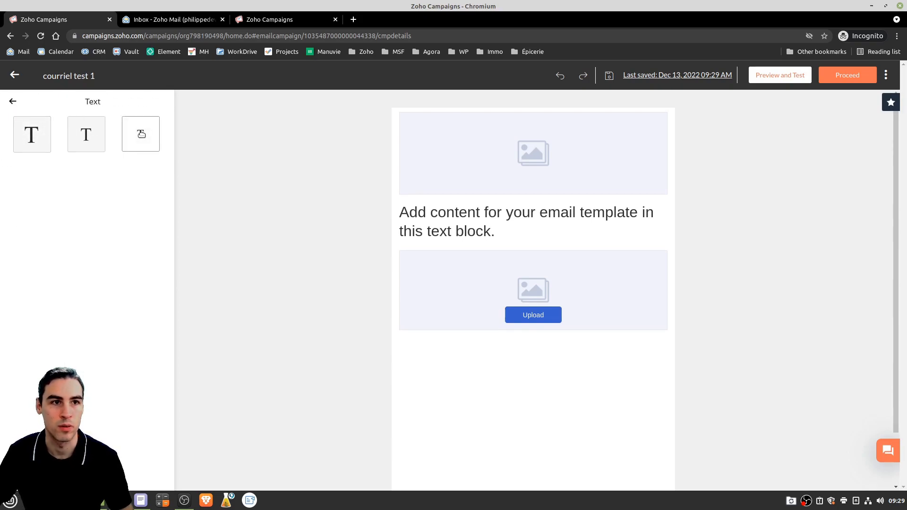
left_click_drag(148, 146, 497, 341)
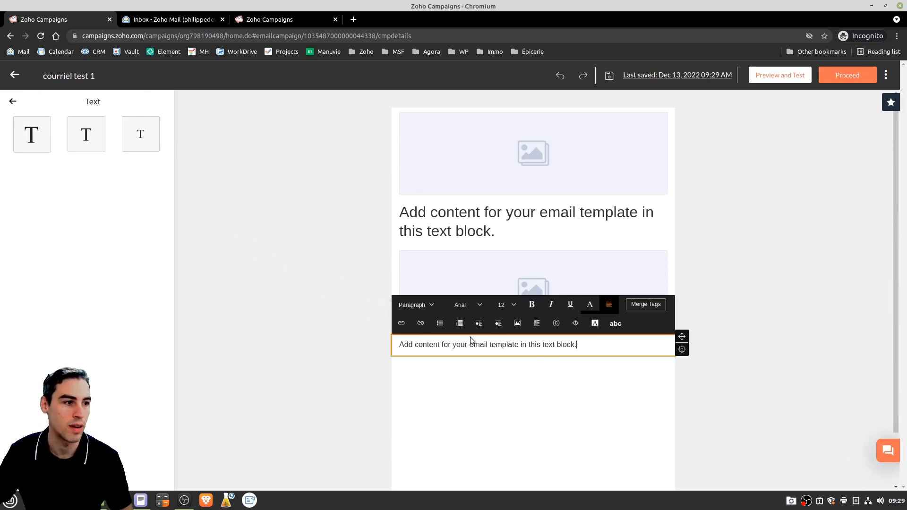
left_click(782, 235)
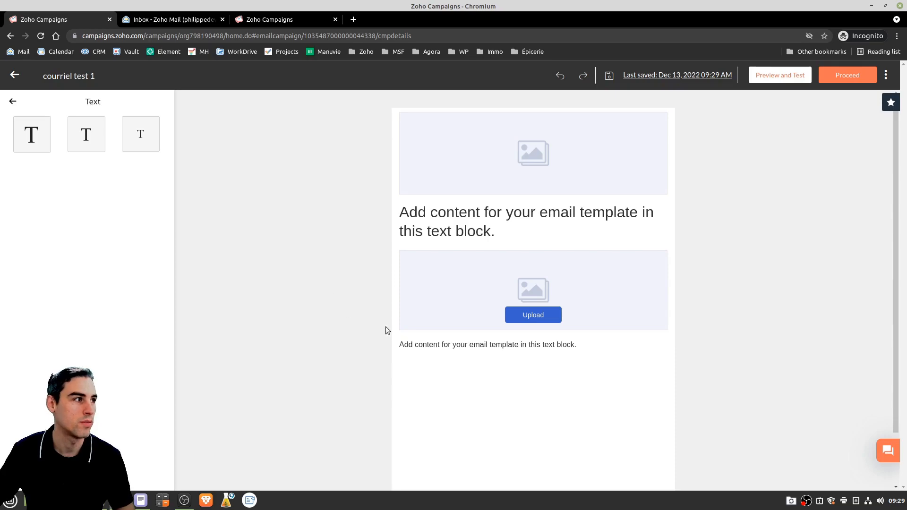
left_click(849, 79)
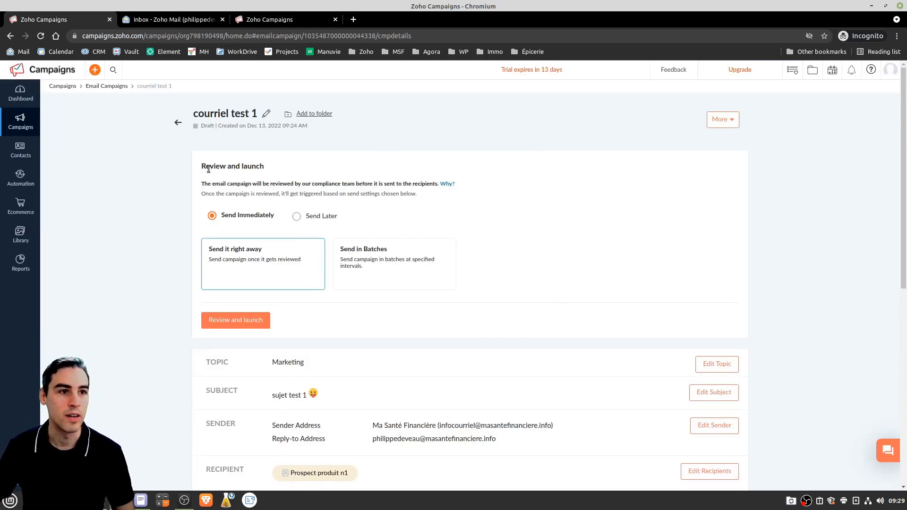
scroll(394, 171, "down", 1)
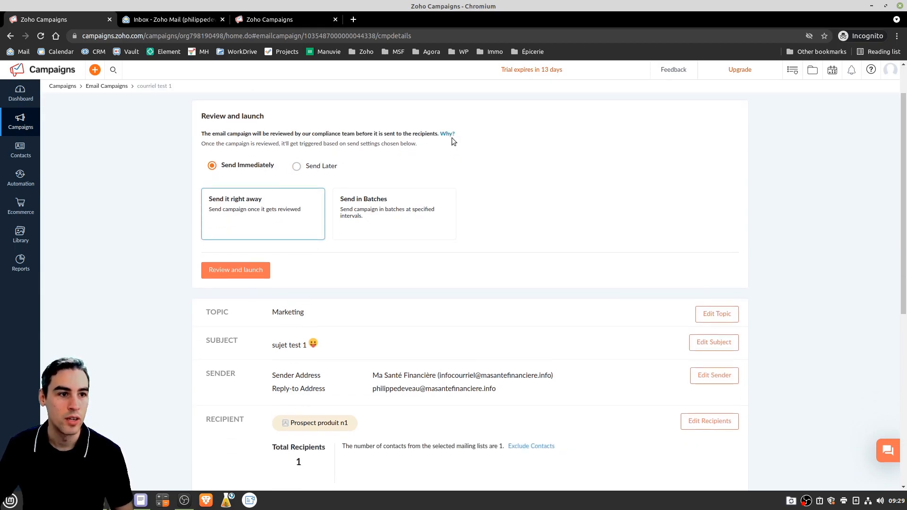
scroll(452, 141, "down", 1)
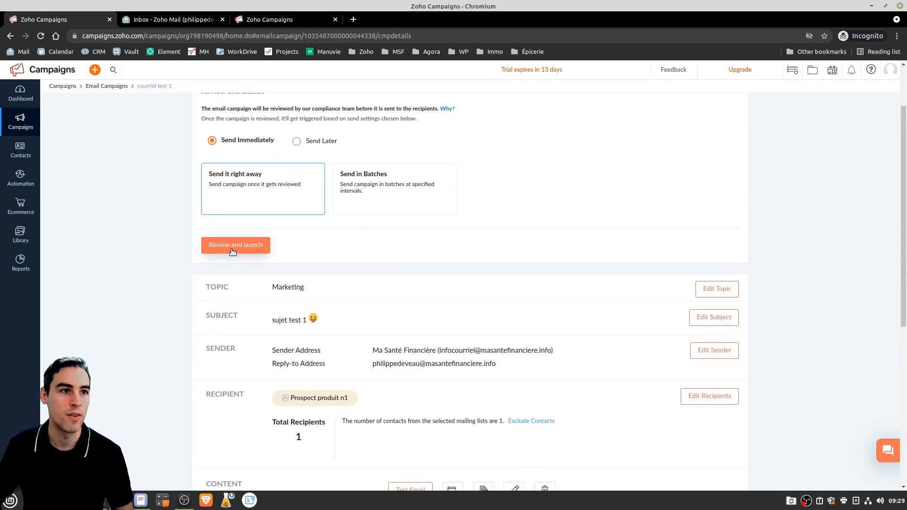
left_click(297, 141)
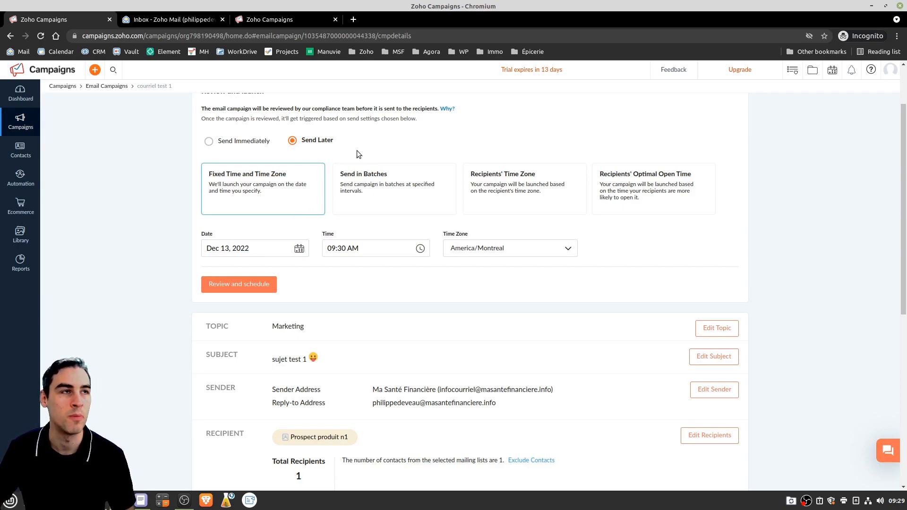
left_click(226, 141)
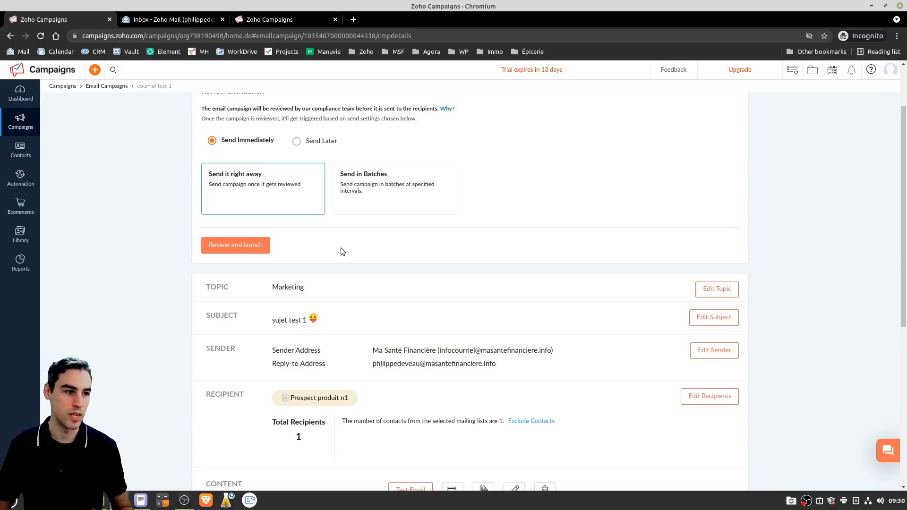
scroll(398, 216, "down", 5)
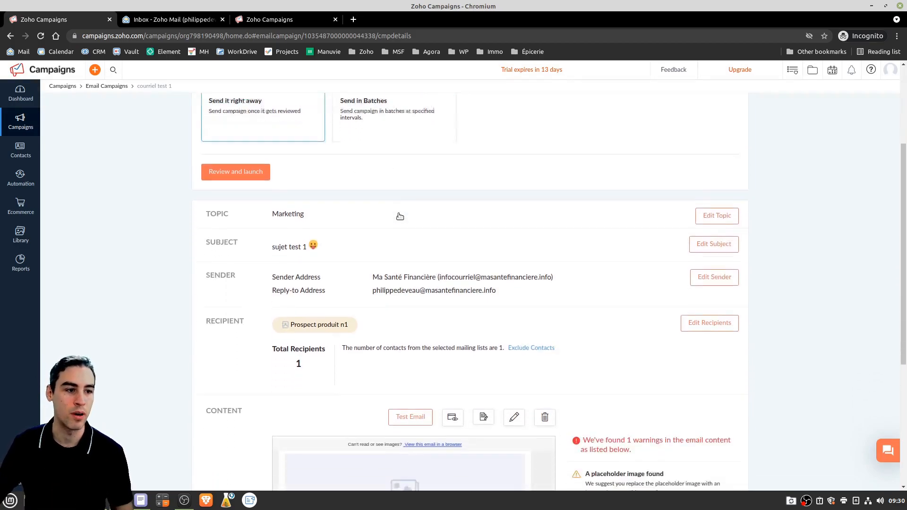
scroll(397, 214, "down", 2)
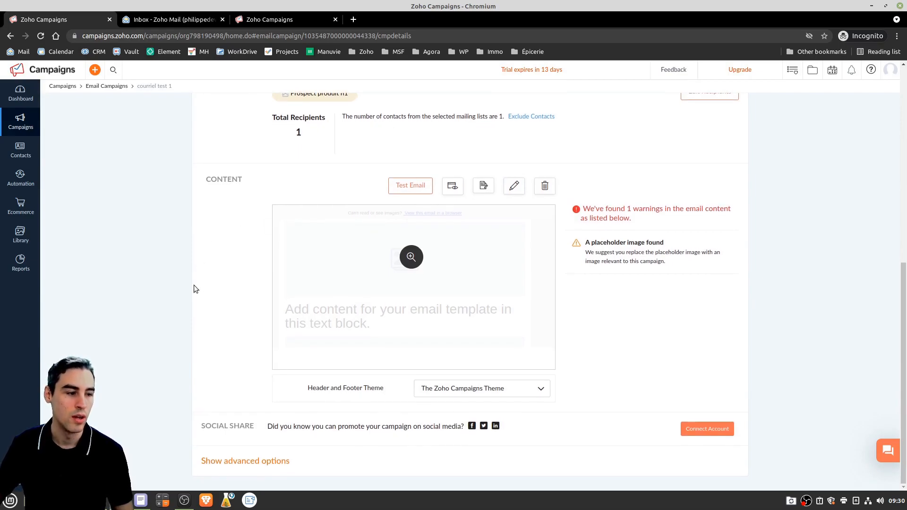
scroll(212, 270, "up", 1)
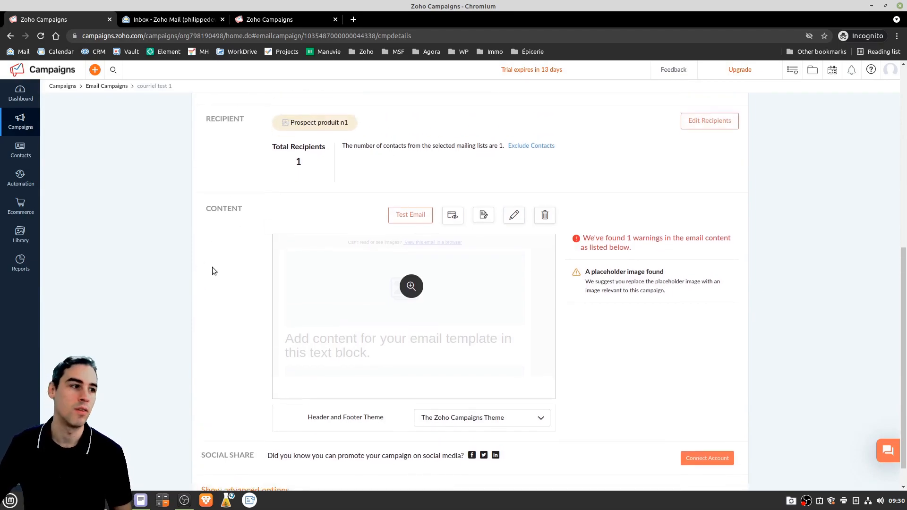
scroll(211, 270, "down", 1)
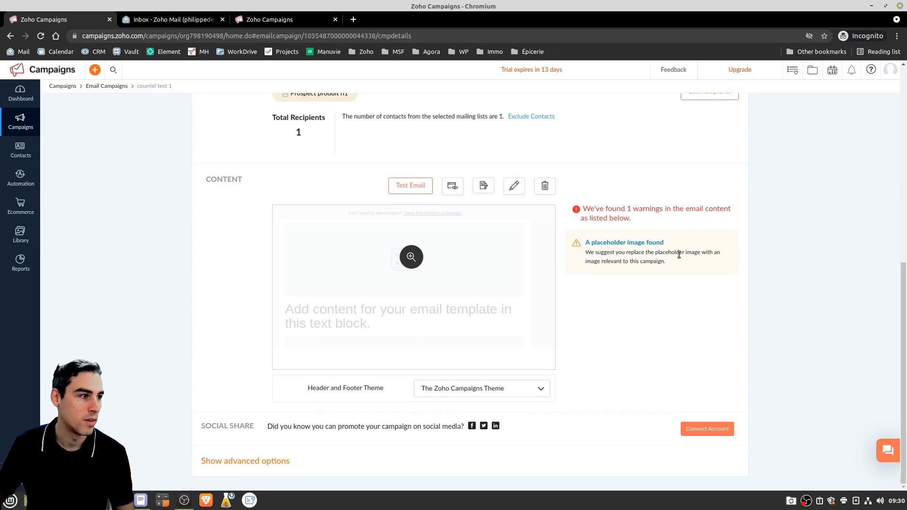
left_click_drag(585, 209, 657, 220)
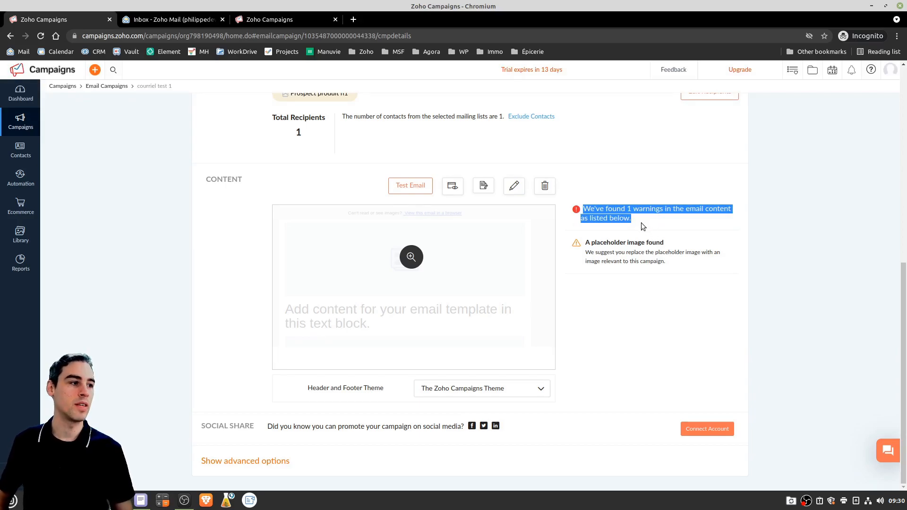
left_click(640, 220)
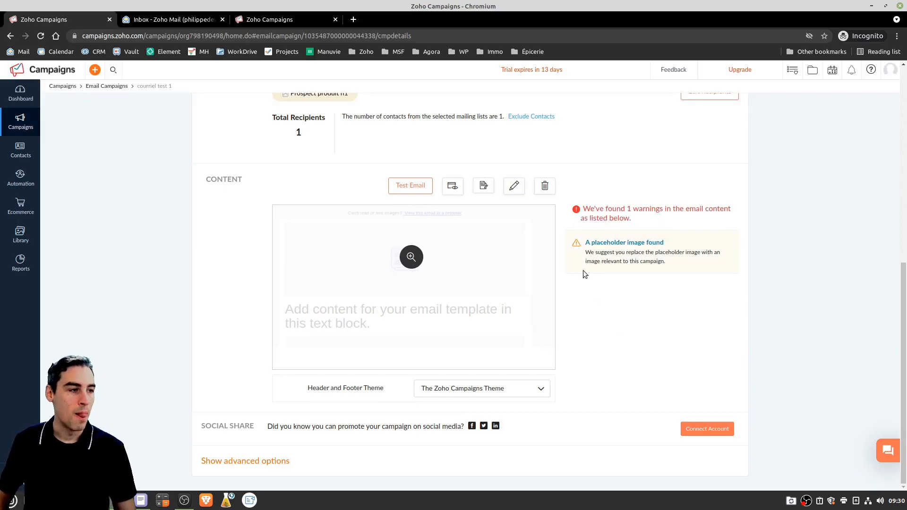
scroll(568, 276, "up", 3)
scroll(574, 307, "up", 3)
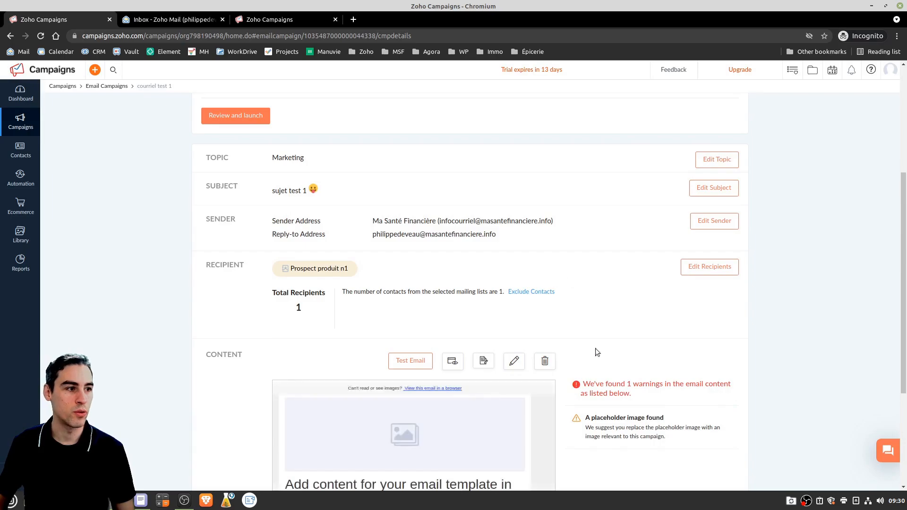
scroll(640, 416, "down", 6)
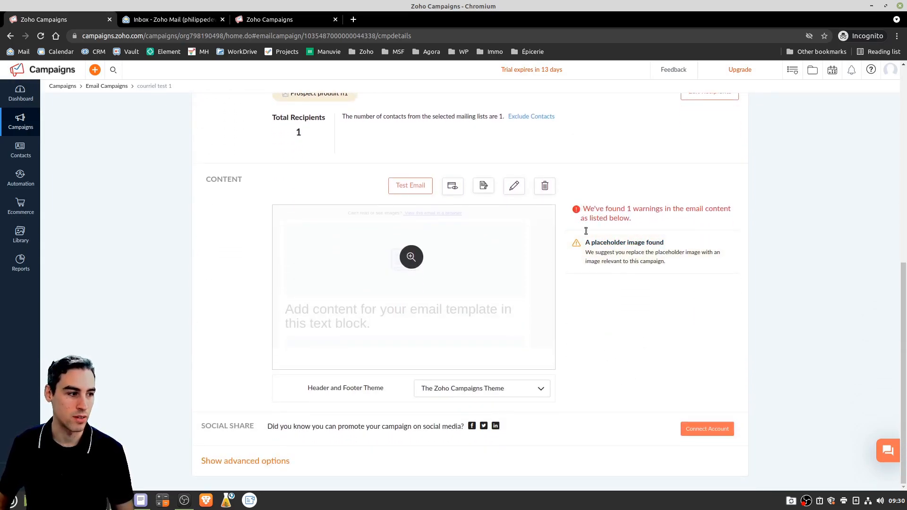
scroll(625, 341, "up", 5)
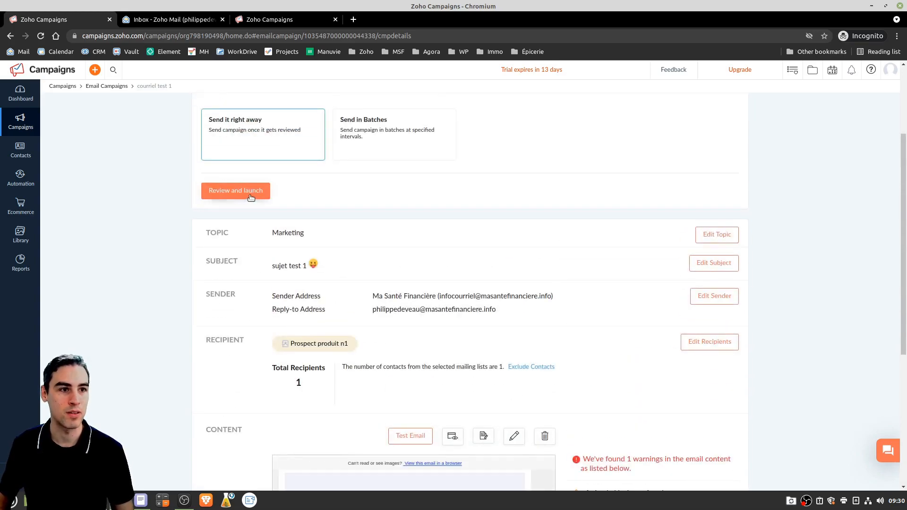
scroll(486, 380, "down", 5)
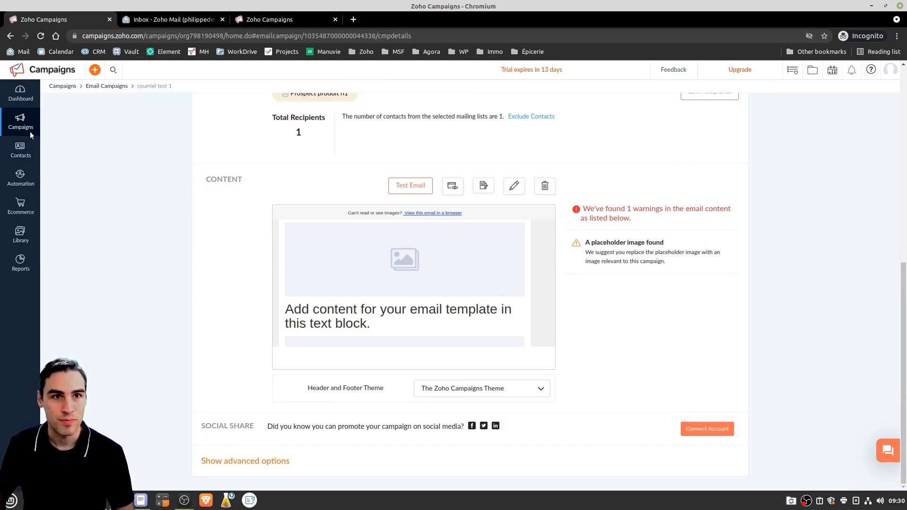
Go to the Email Campaigns list, then the Contacts Manage Lists page
mouse_move(21, 123)
left_click(72, 117)
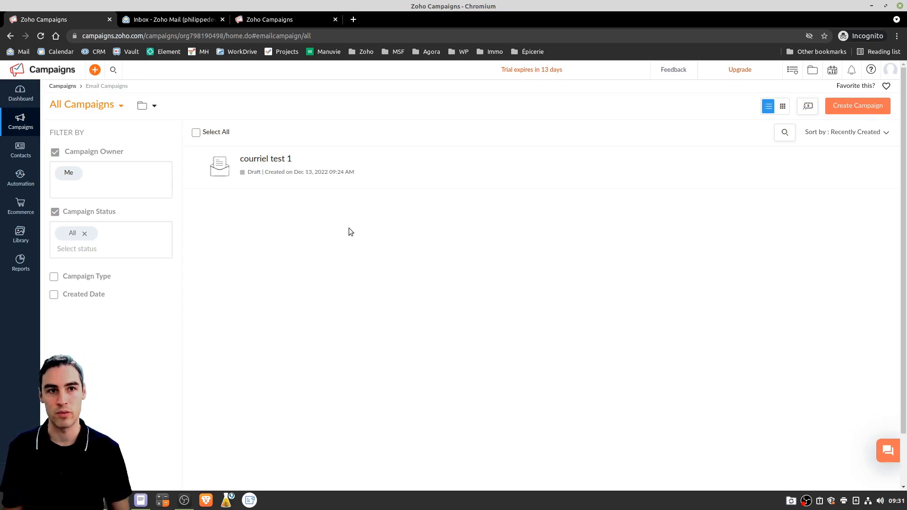
mouse_move(14, 154)
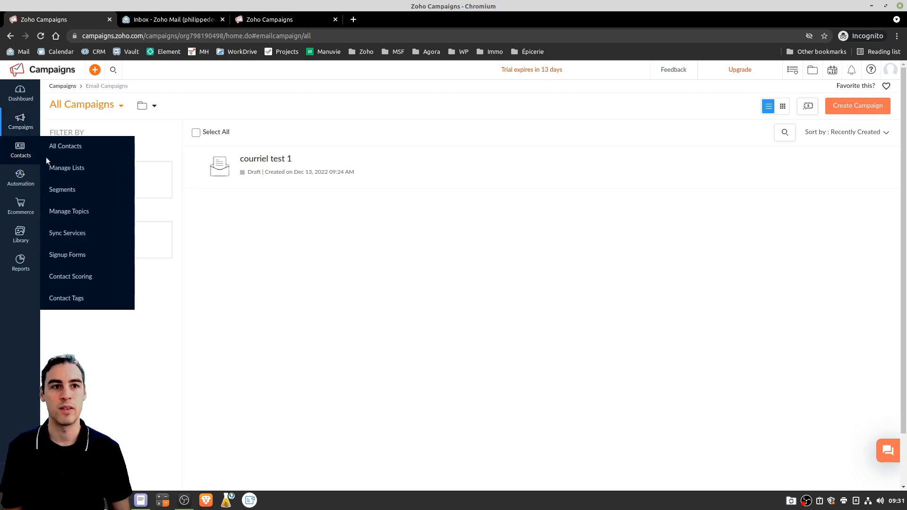
left_click(86, 170)
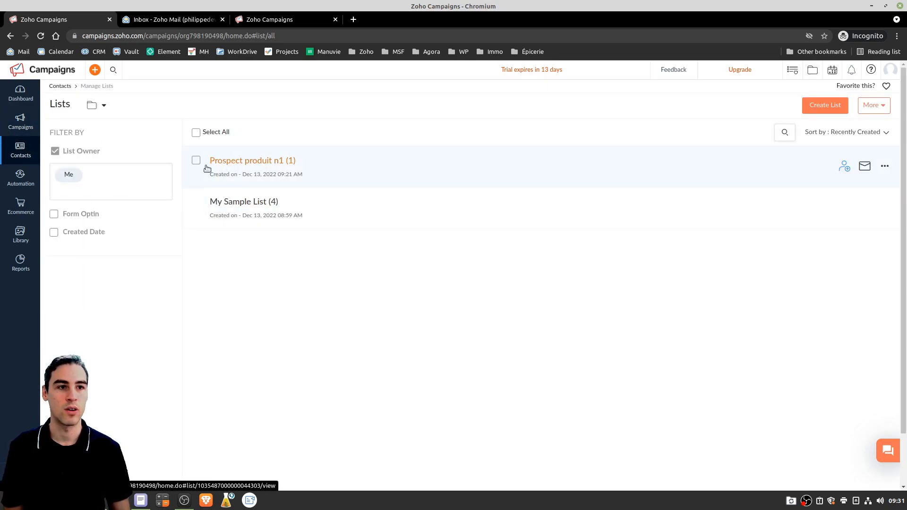
mouse_move(19, 178)
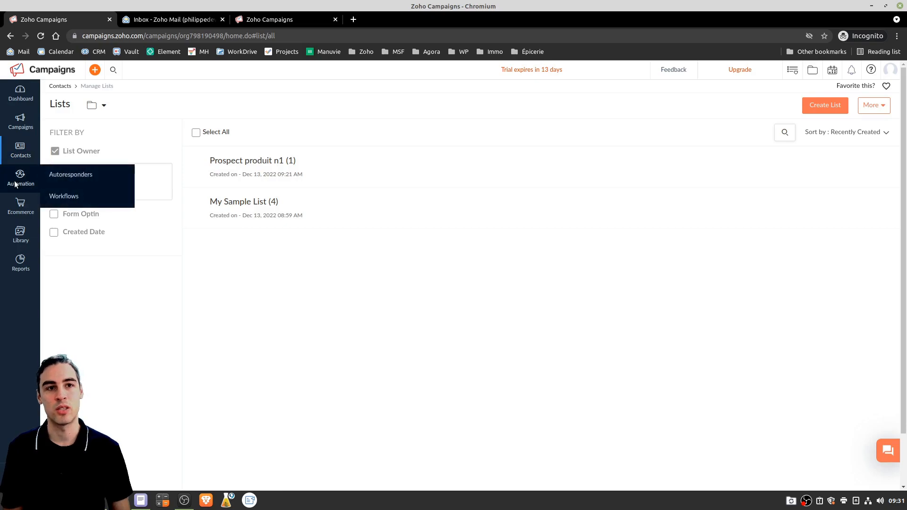
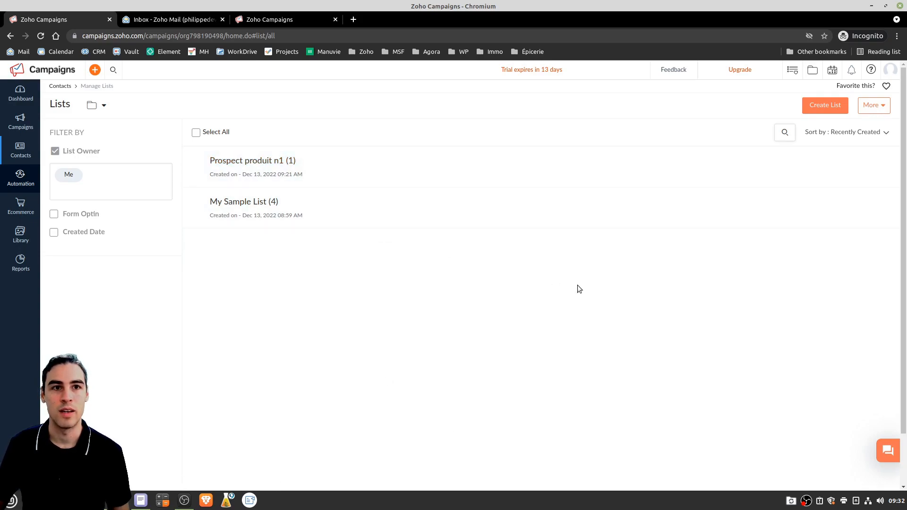
Open the Prospect produit n1 list's Forms tab and start a new signup form
left_click(262, 162)
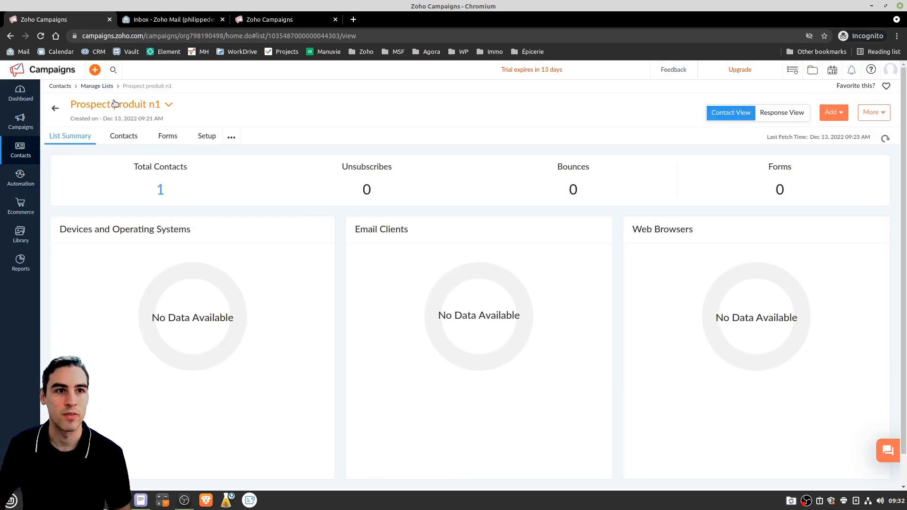
left_click(169, 137)
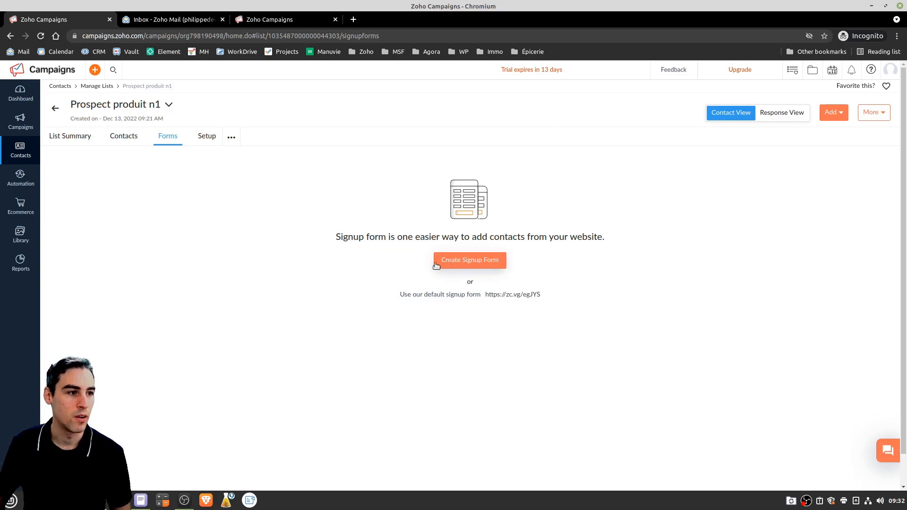
left_click(470, 260)
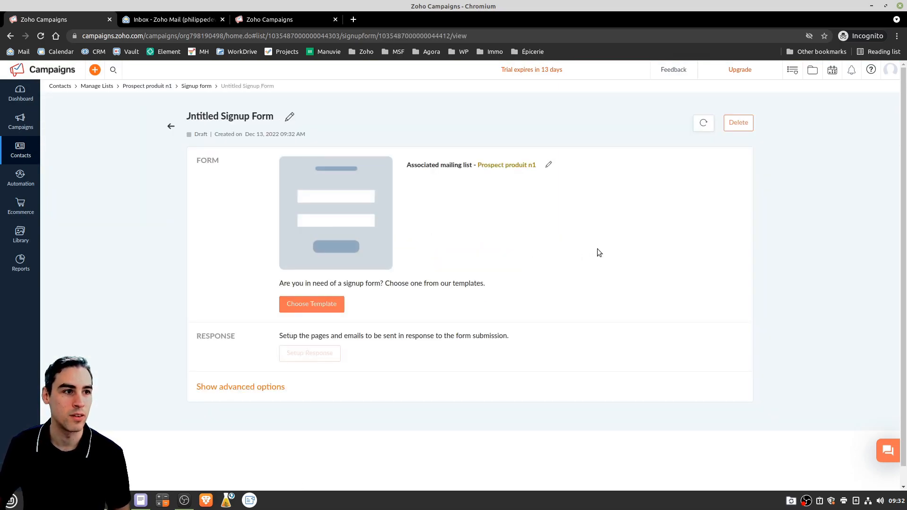
Rename the untitled signup form to 'inscription'
left_click(289, 116)
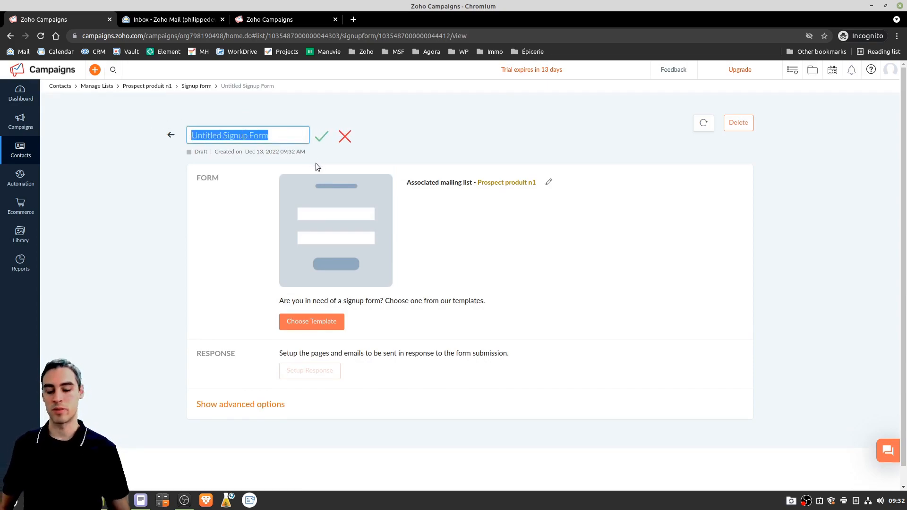
type("inscription")
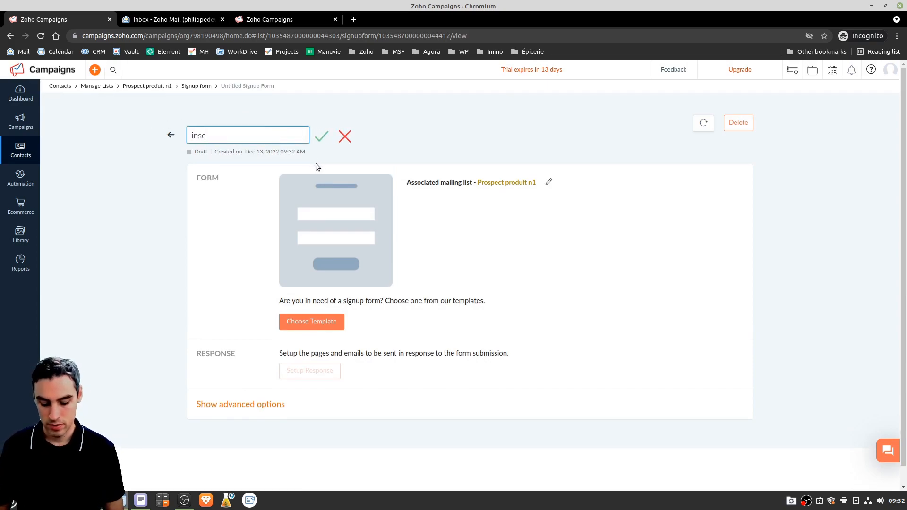
left_click(323, 136)
Build the form from the Begin now! compact template
left_click(323, 306)
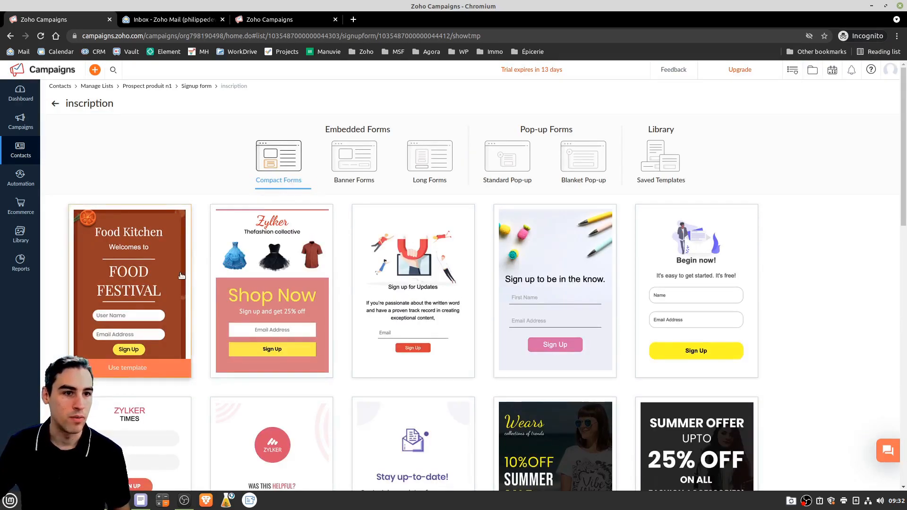
mouse_move(711, 255)
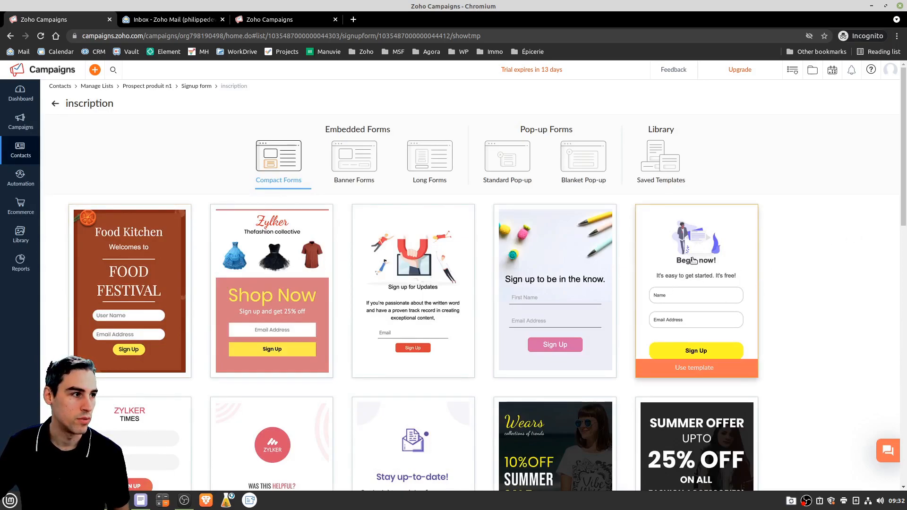
left_click(708, 376)
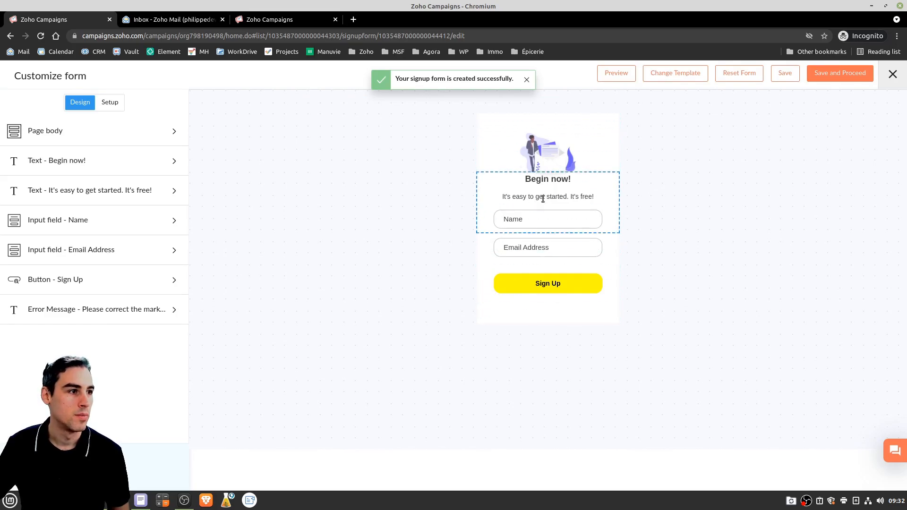
Save the inscription form, associate it with the Marketing topic, and copy its signup URL
left_click(841, 74)
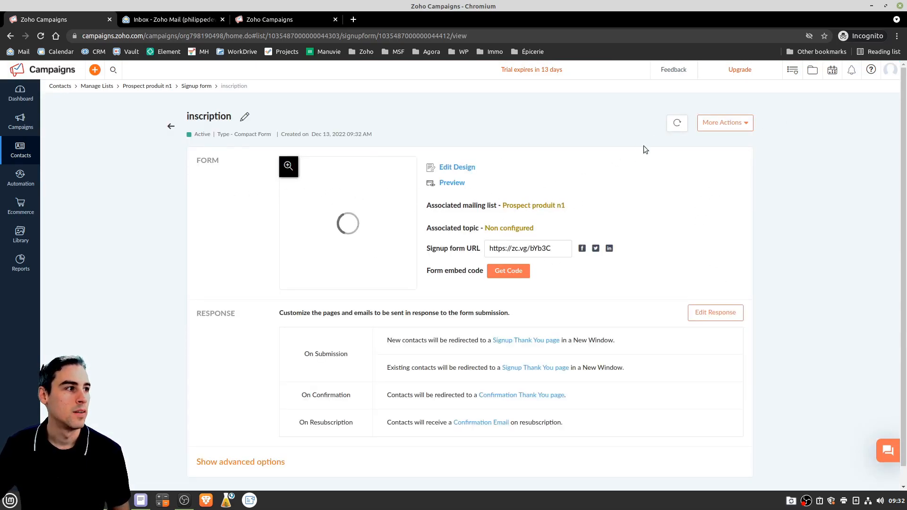
scroll(406, 250, "down", 1)
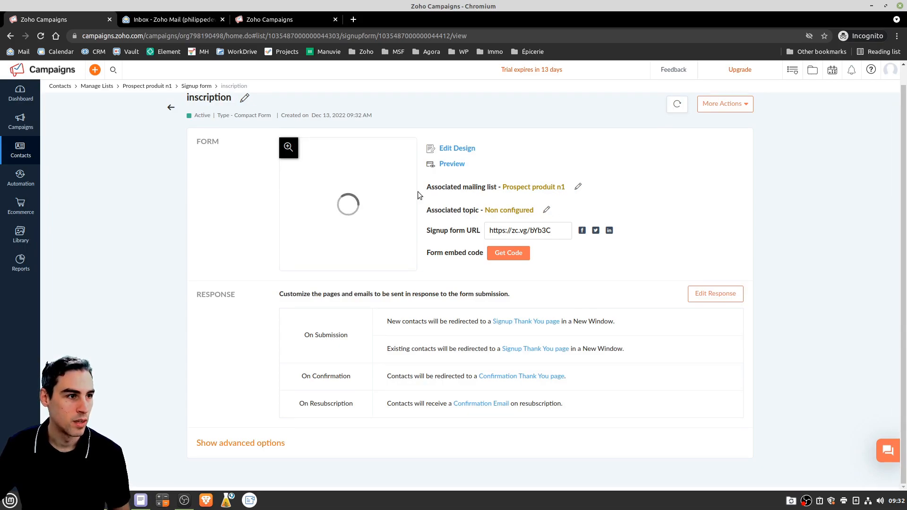
left_click(547, 211)
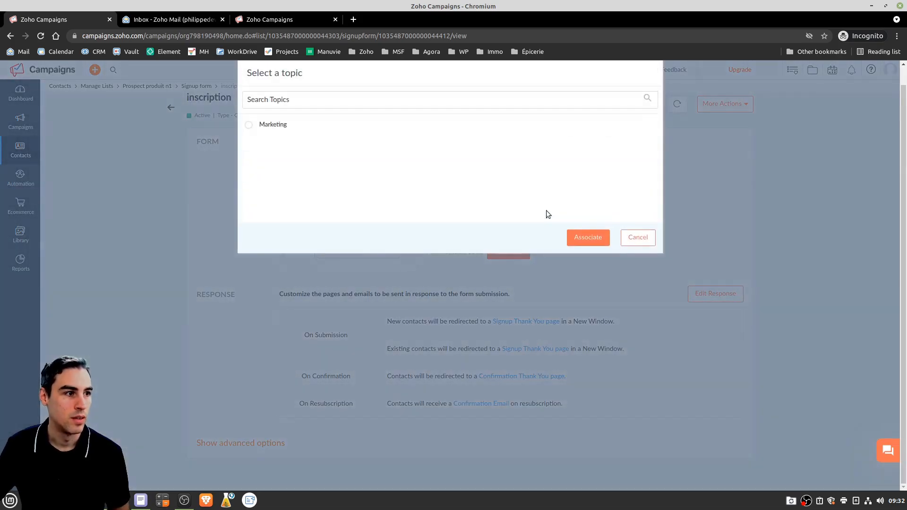
left_click(279, 124)
left_click(594, 238)
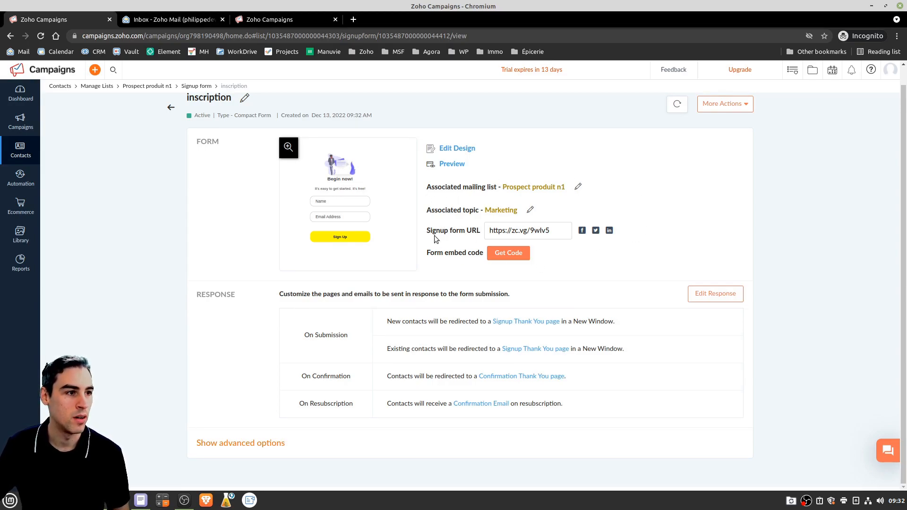
left_click(567, 234)
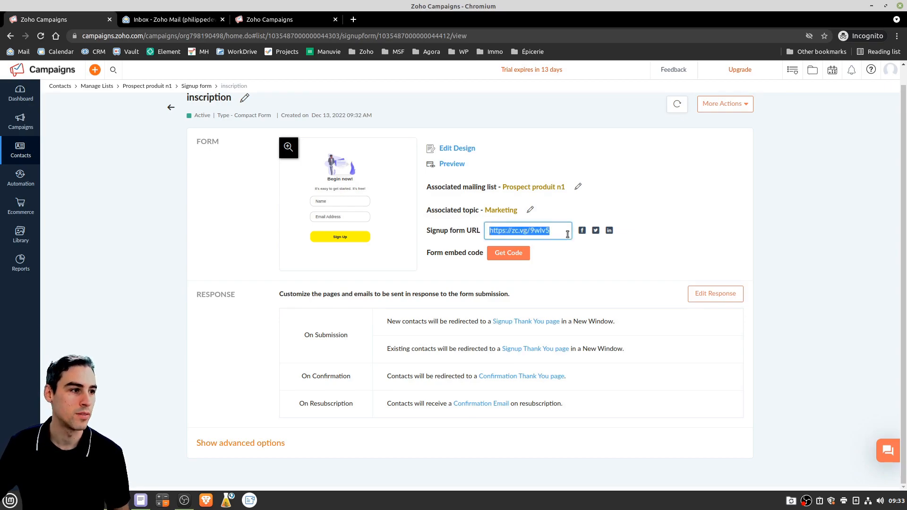
left_click(206, 500)
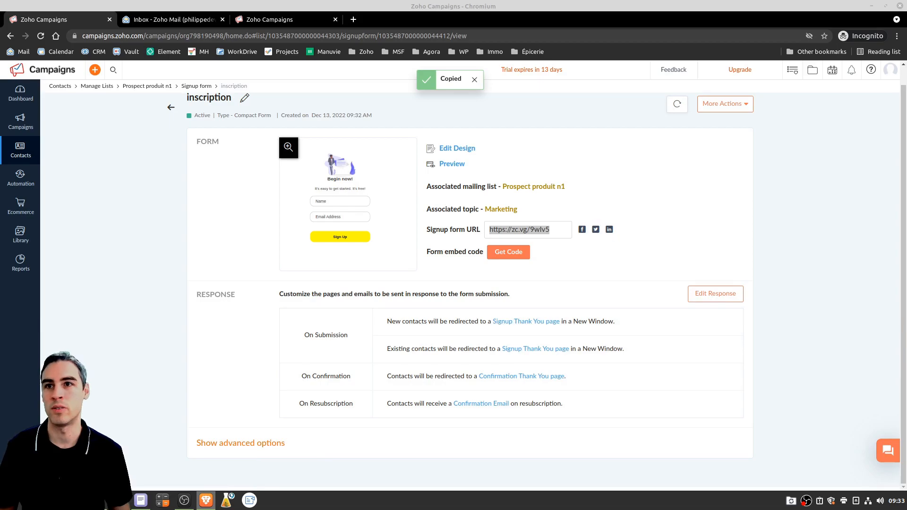
Load the copied signup link zc.vg/9wlv5 in a new tab of the maximized Brave window
left_click_drag(0, 72, 753, 72)
left_click(812, 72)
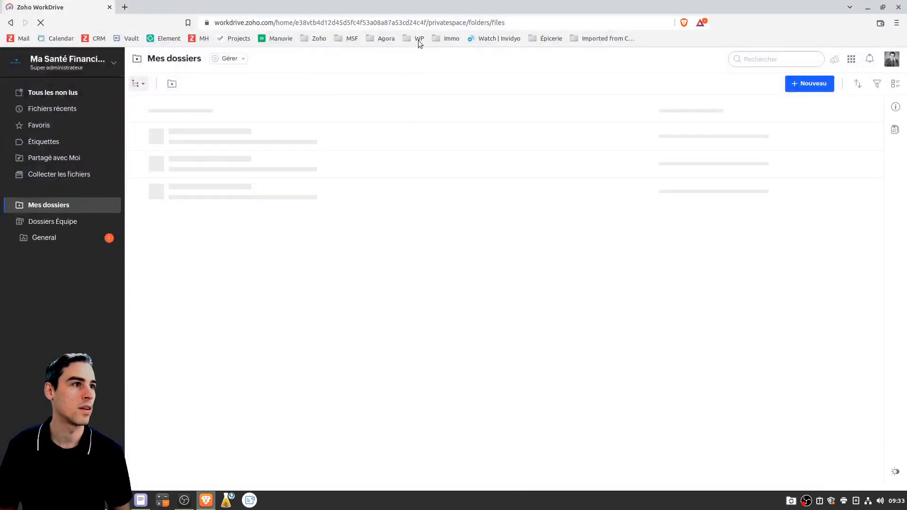
left_click(125, 8)
left_click(110, 7)
key("ctrl+v")
key("Return")
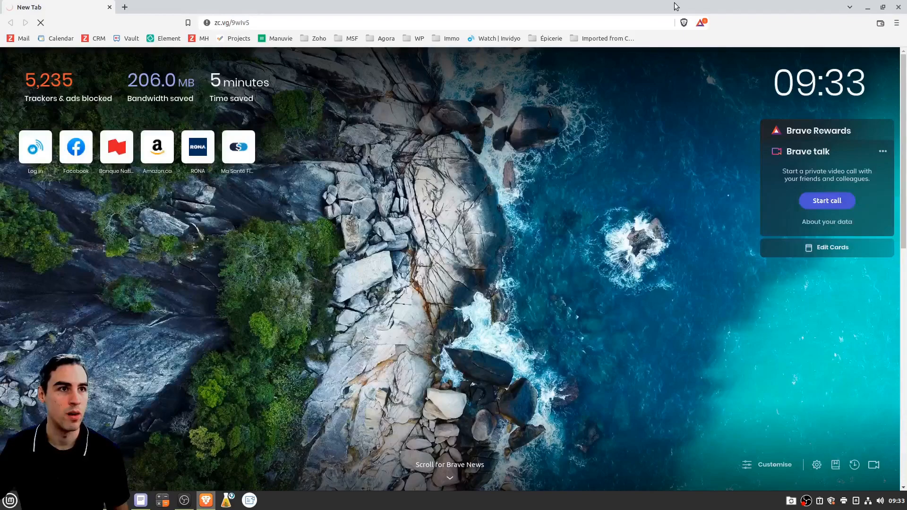
Return to Zoho Campaigns, reload the form link in Brave, and switch back
left_click(870, 8)
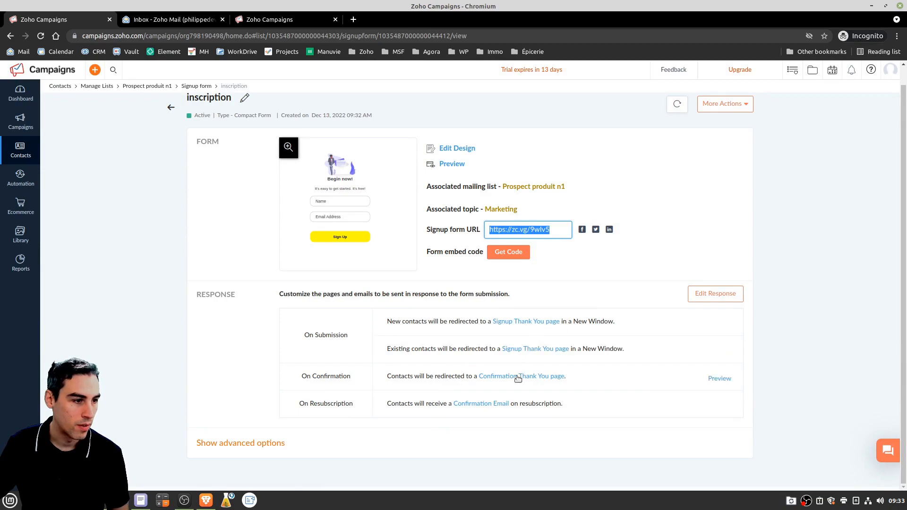
scroll(457, 400, "up", 1)
scroll(464, 375, "down", 1)
scroll(464, 377, "up", 1)
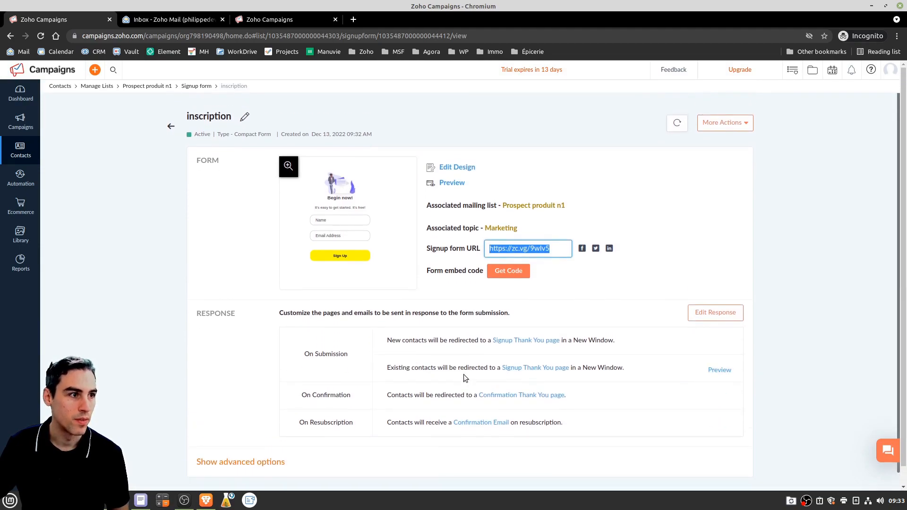
key("alt+Tab")
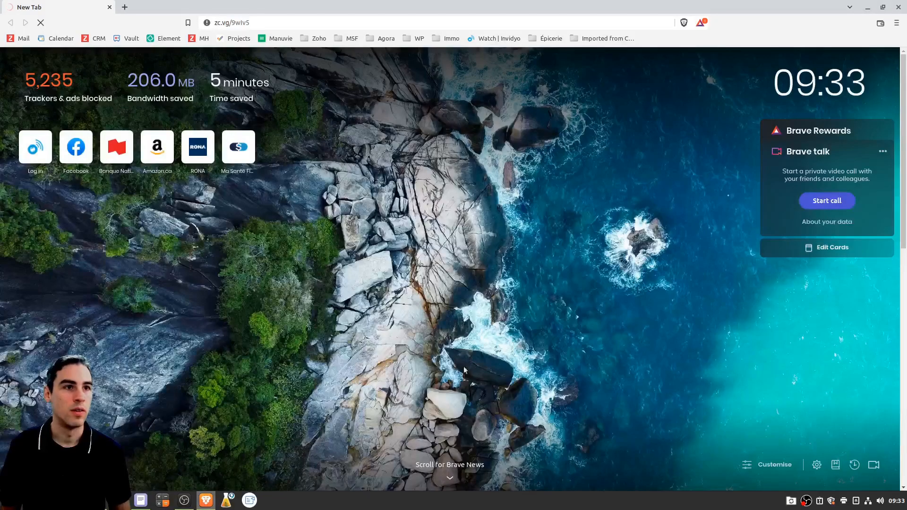
left_click(284, 20)
key("Return")
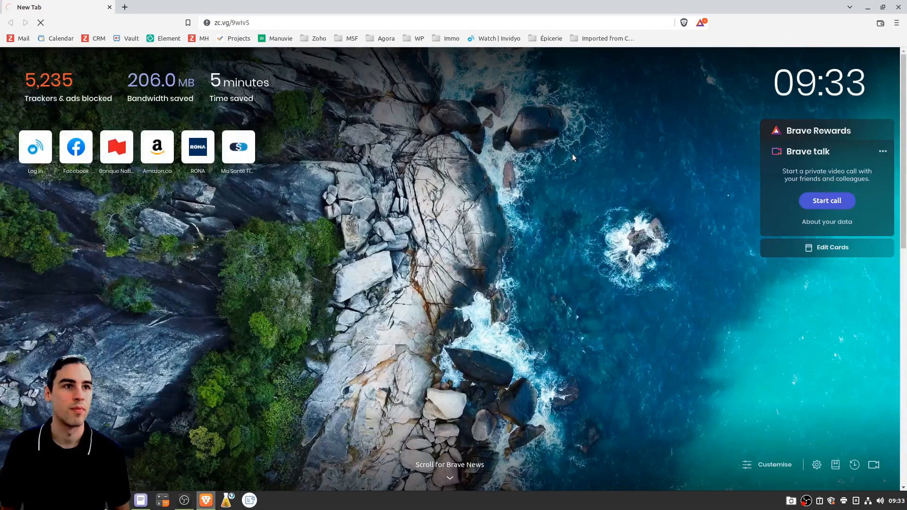
key("alt+Tab")
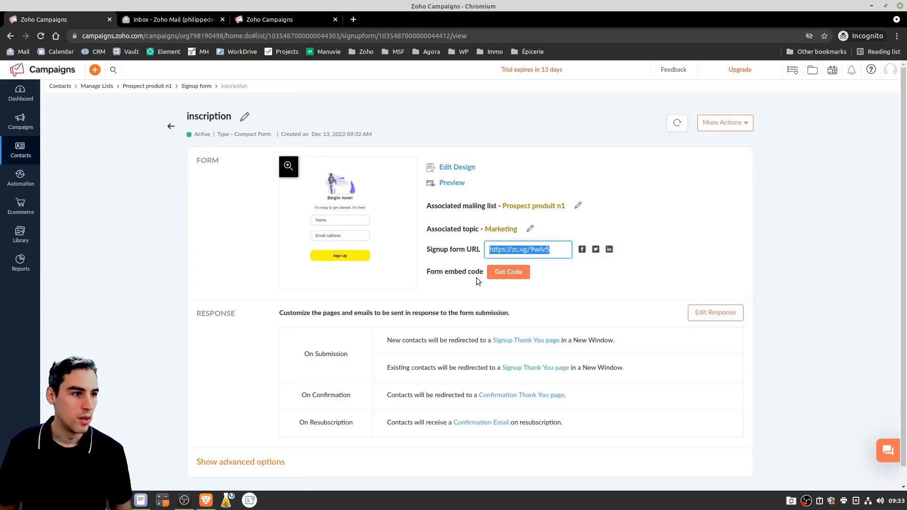
Open the inscription form's Get code dialog and select its iframe embed code
left_click(511, 273)
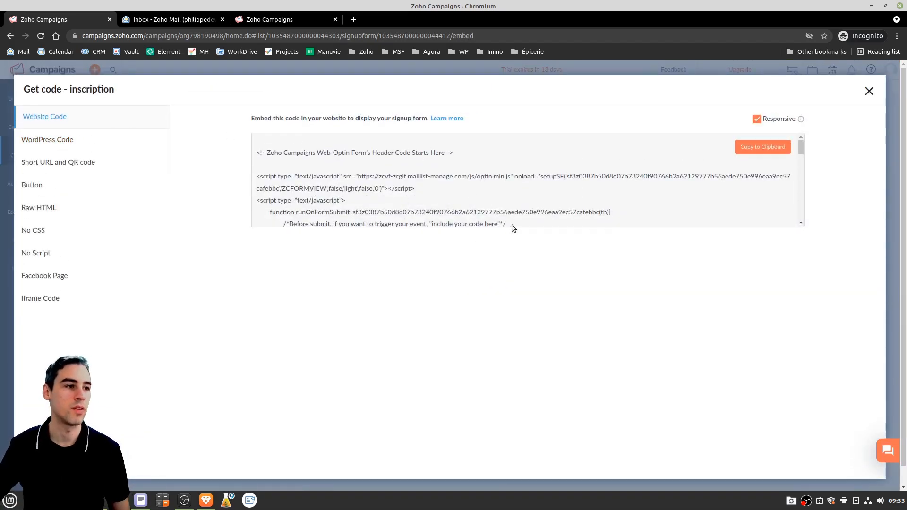
scroll(639, 188, "down", 10)
scroll(394, 183, "down", 15)
scroll(323, 152, "down", 2)
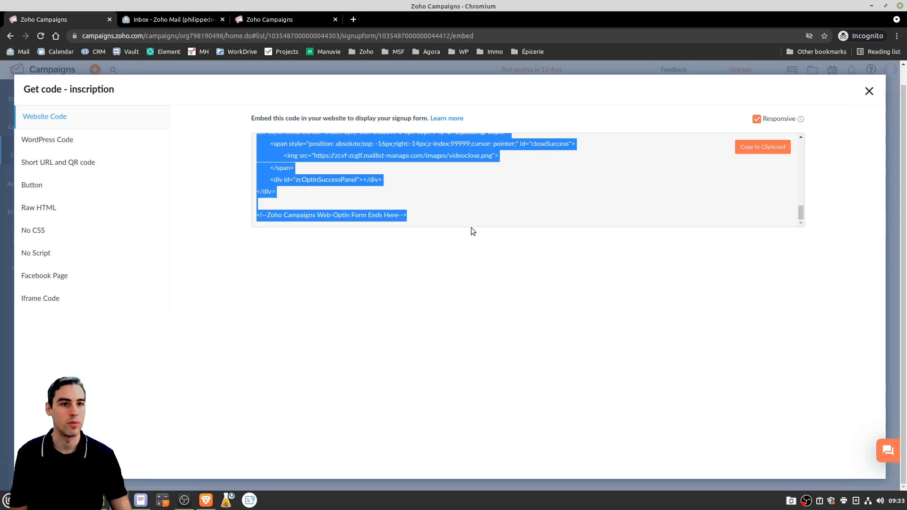
left_click(53, 299)
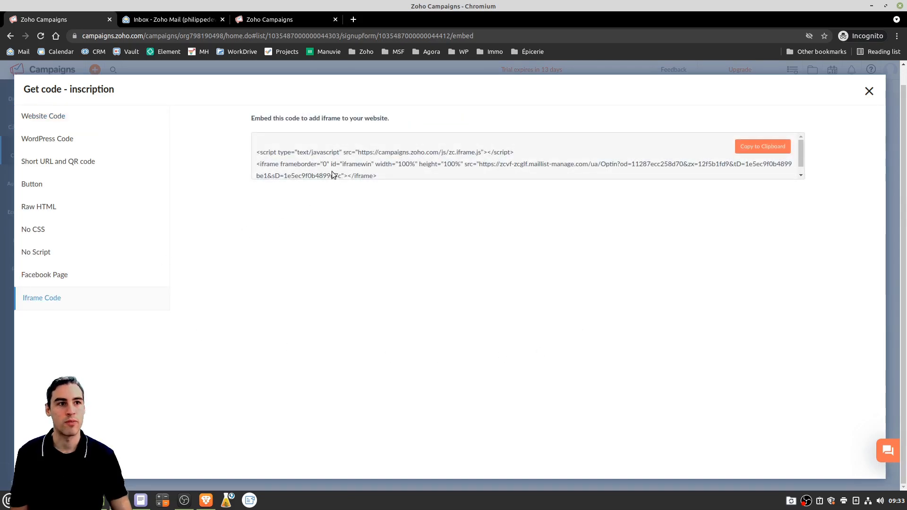
left_click_drag(380, 174, 245, 135)
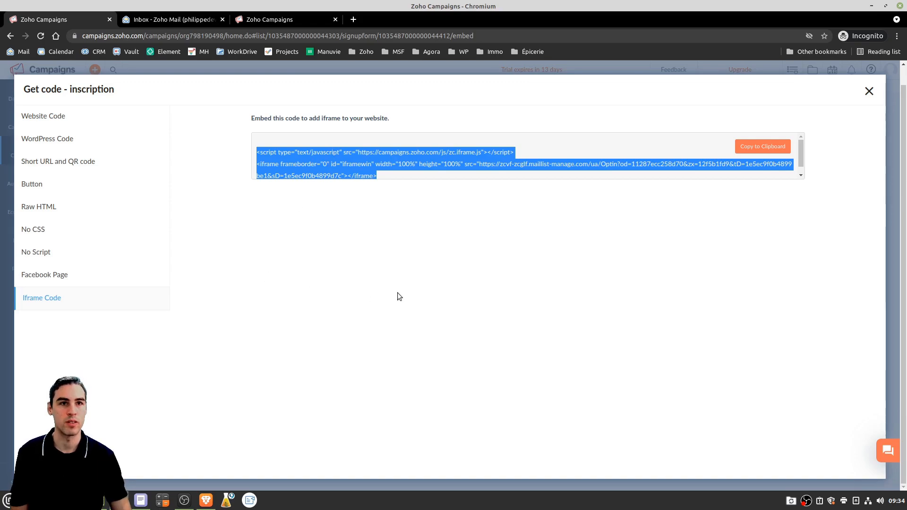
Select the website embed code, compare with the iframe code, and end on Website Code
left_click(41, 116)
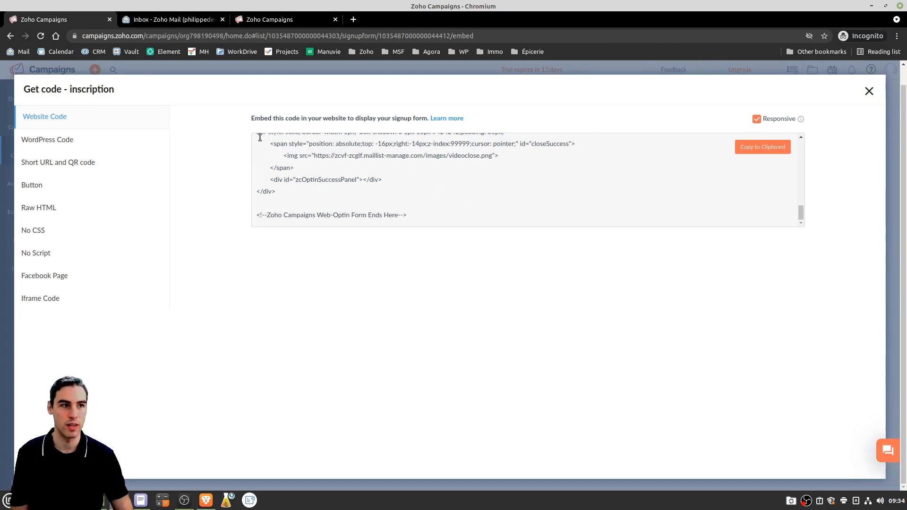
left_click(353, 158)
scroll(429, 160, "up", 3)
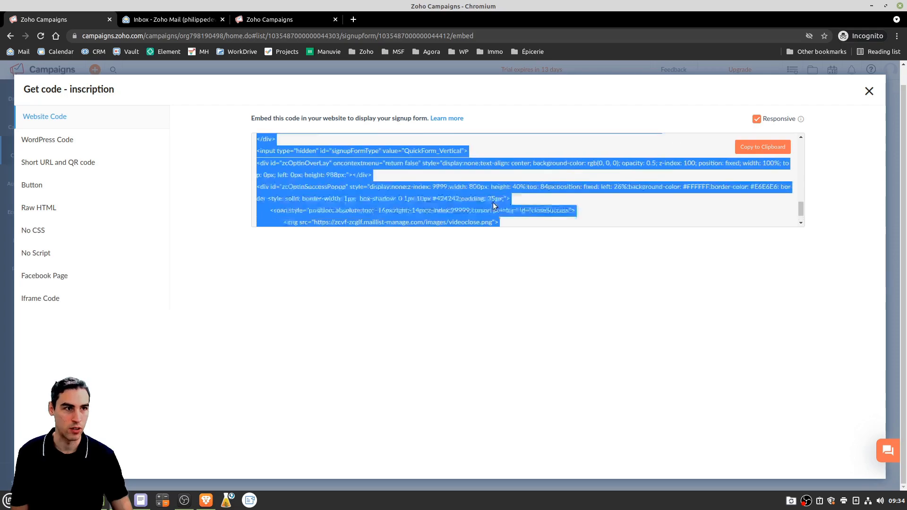
left_click(46, 298)
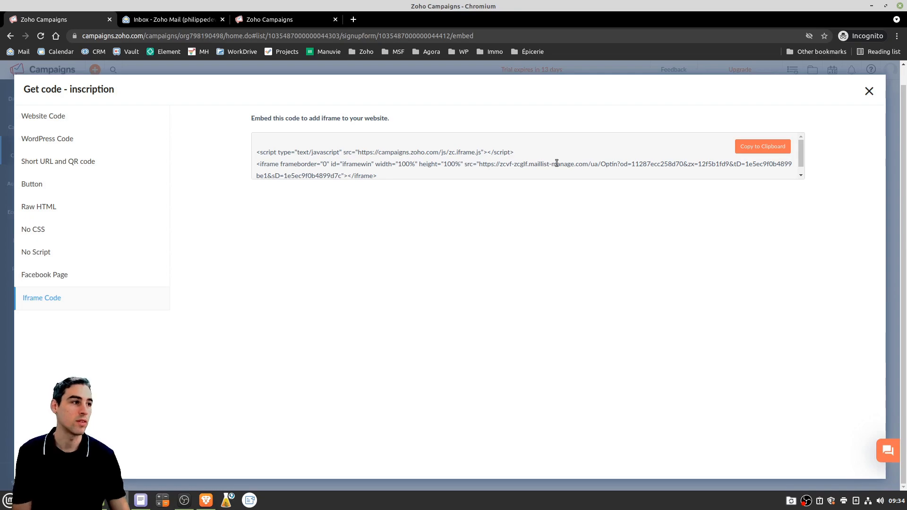
left_click(46, 122)
left_click(48, 296)
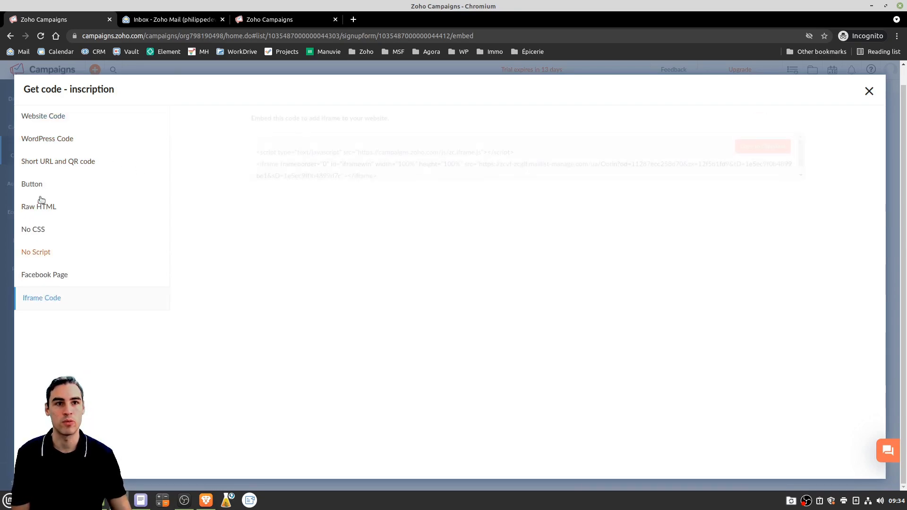
left_click(54, 117)
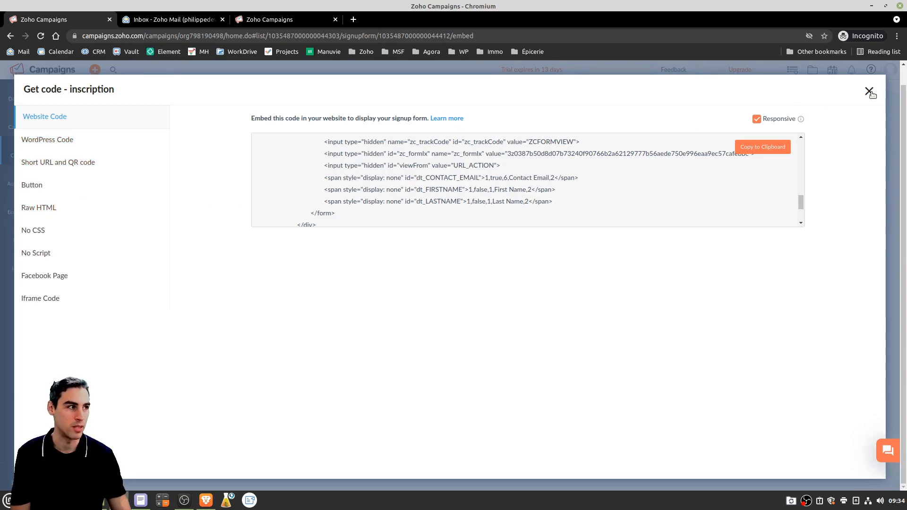
Fill the live signup form in Brave with a test name and e-mail address, then submit it
left_click(206, 500)
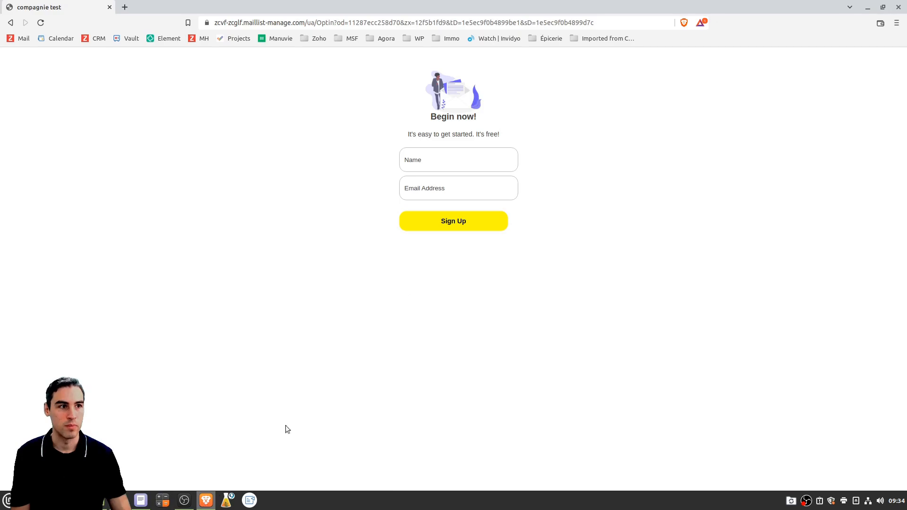
left_click(421, 165)
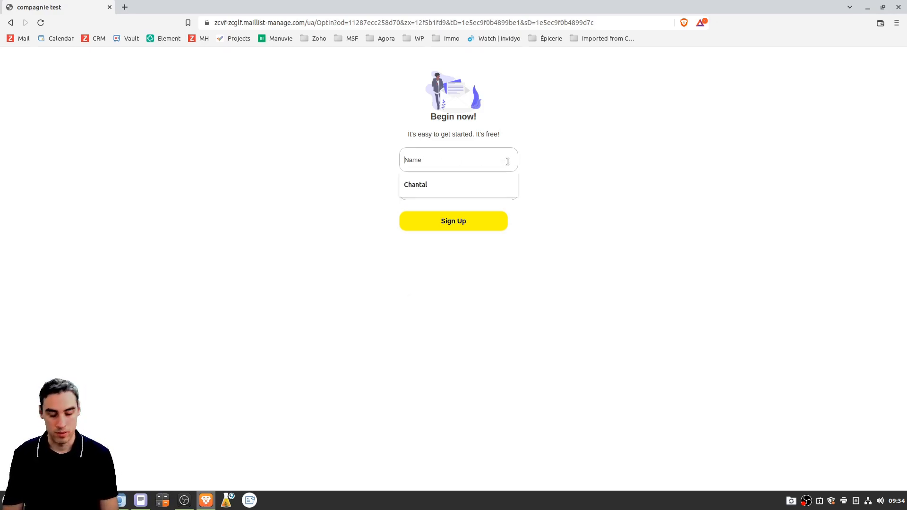
type("chantal")
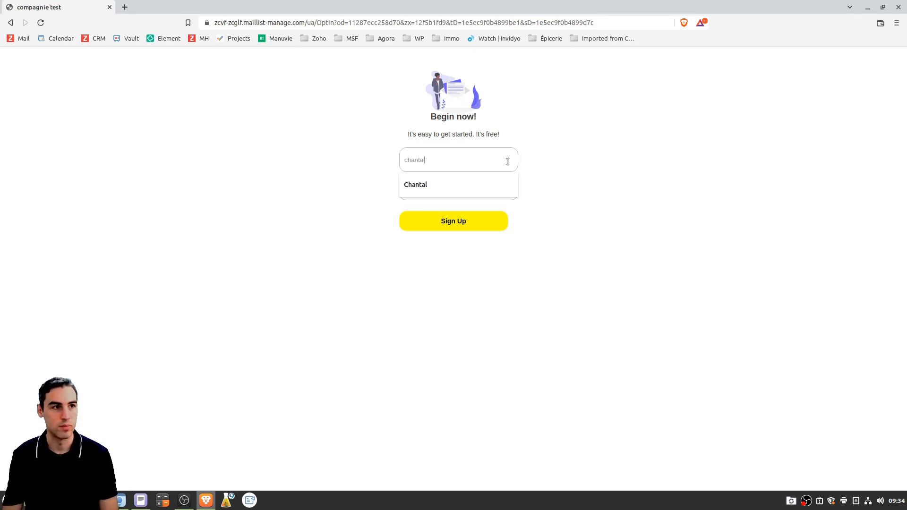
key("Tab")
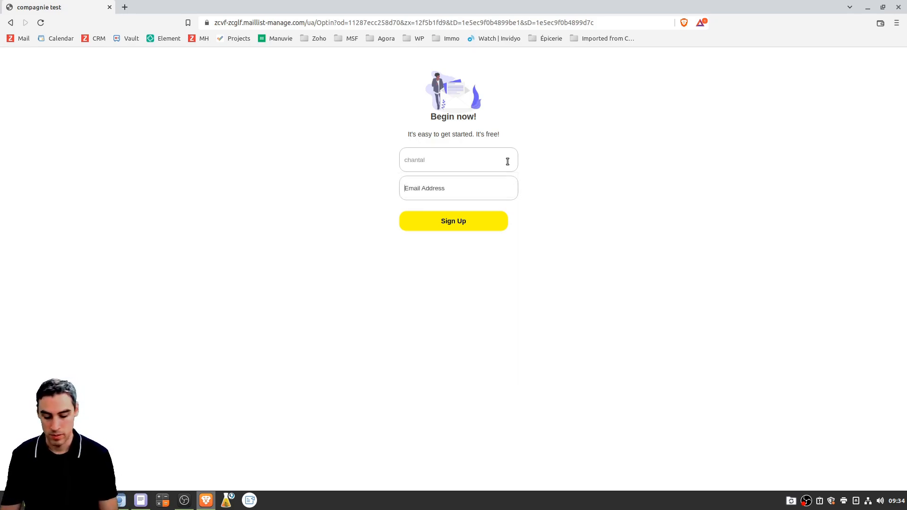
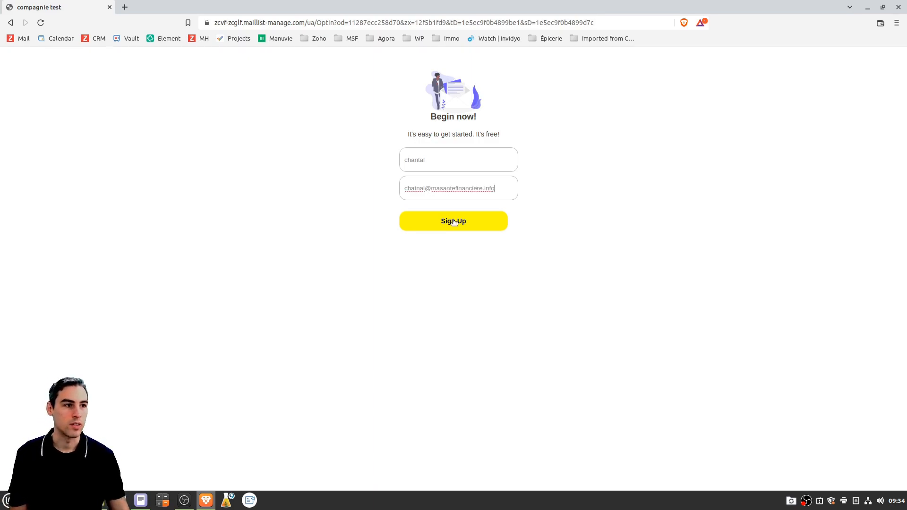
left_click(454, 221)
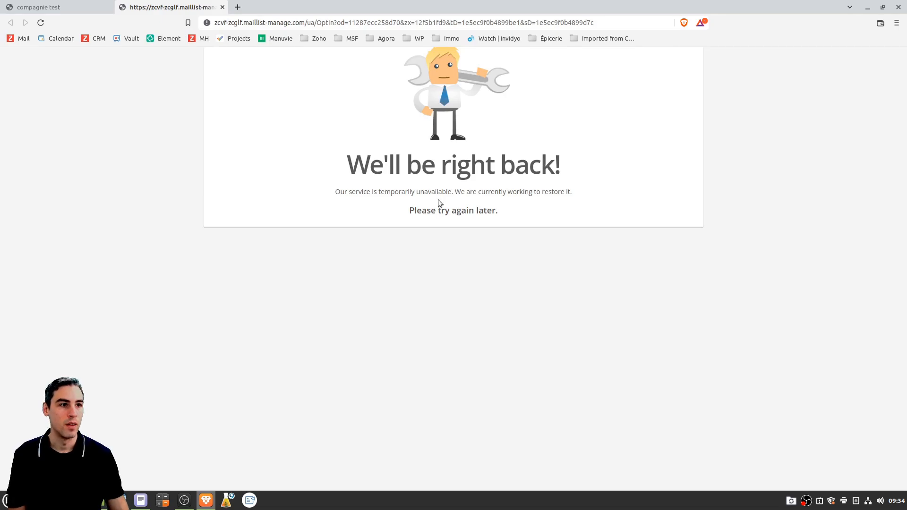
Select parts of the error page, including its 'We'll be right back!' heading
left_click_drag(420, 192, 634, 193)
left_click(534, 214)
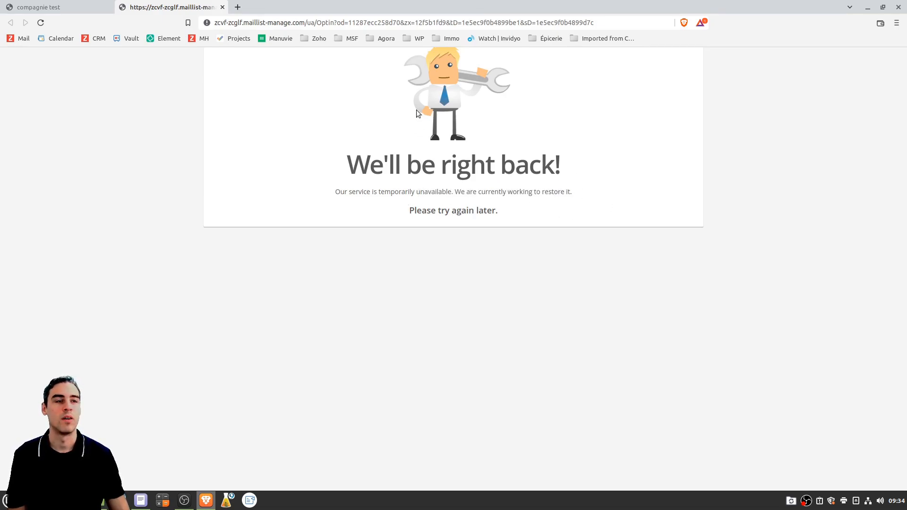
left_click_drag(433, 99, 501, 144)
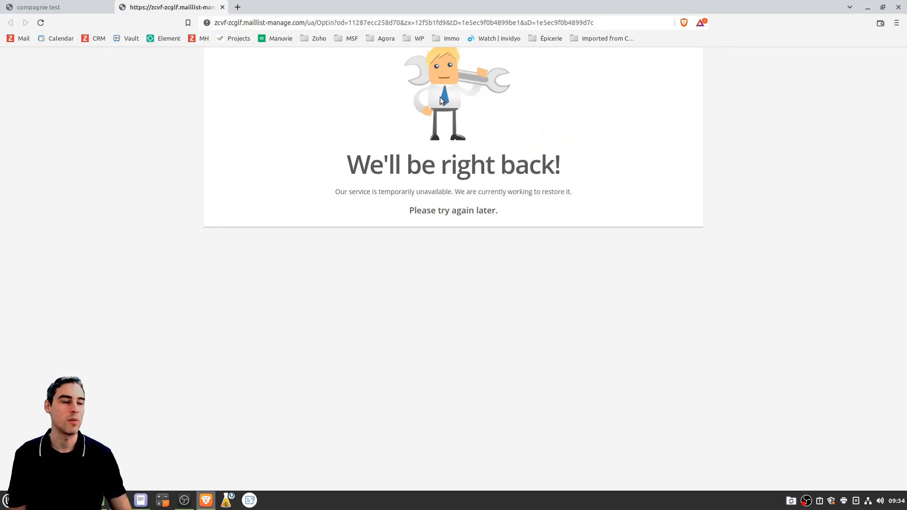
triple_click(358, 168)
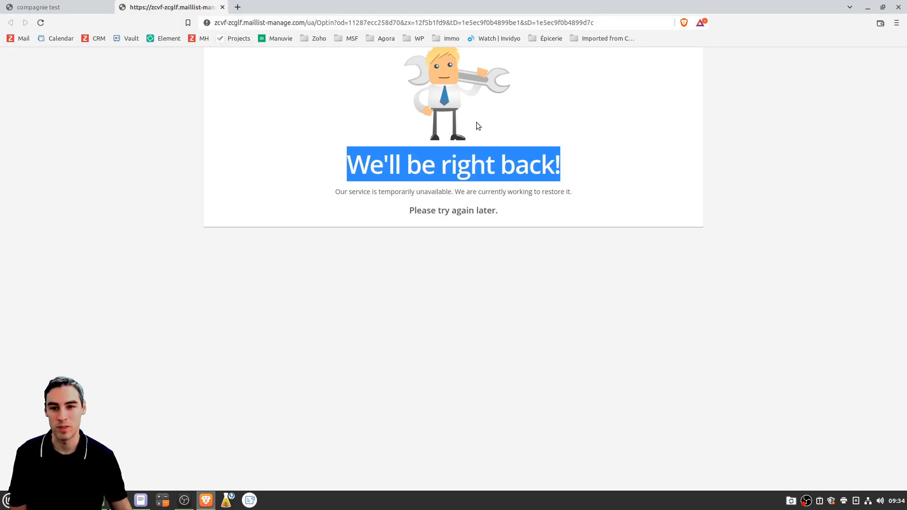
left_click(338, 155)
mouse_move(348, 163)
left_mouse_down()
mouse_move(596, 181)
mouse_move(351, 160)
left_mouse_up()
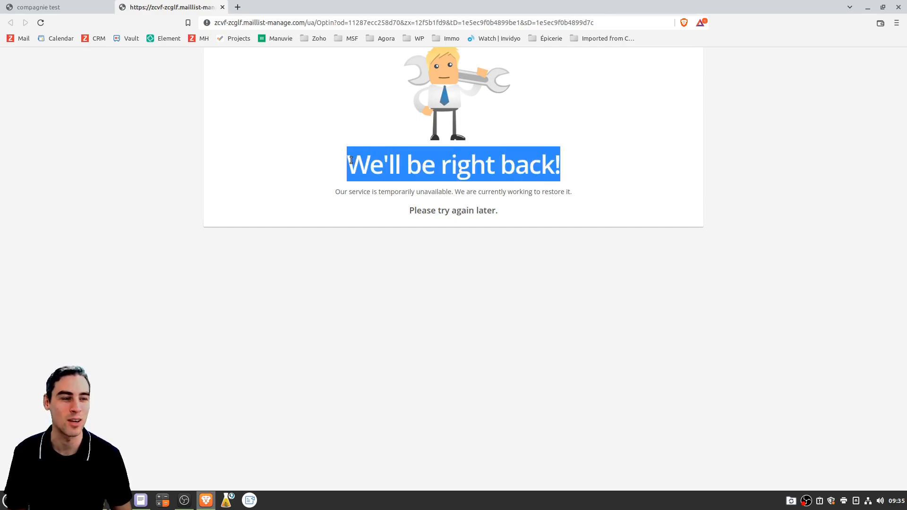
left_click(561, 172)
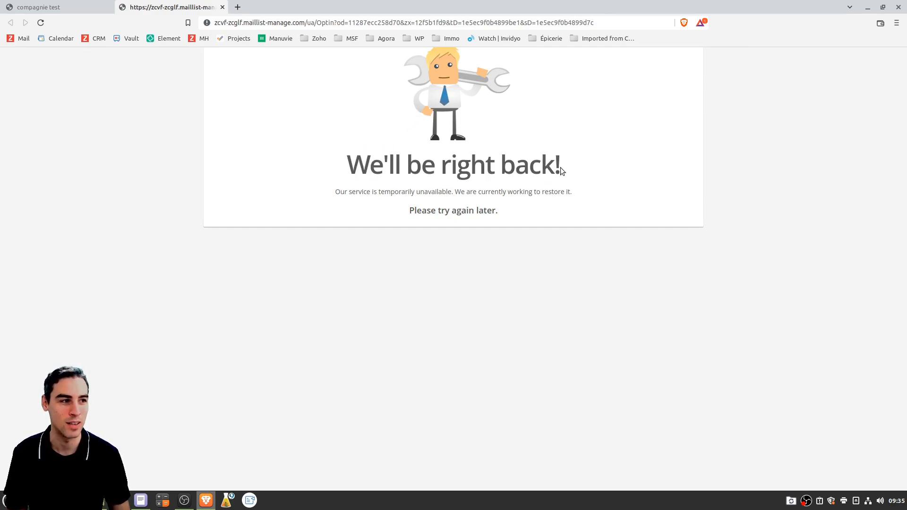
left_click_drag(561, 167, 331, 167)
left_click(330, 154)
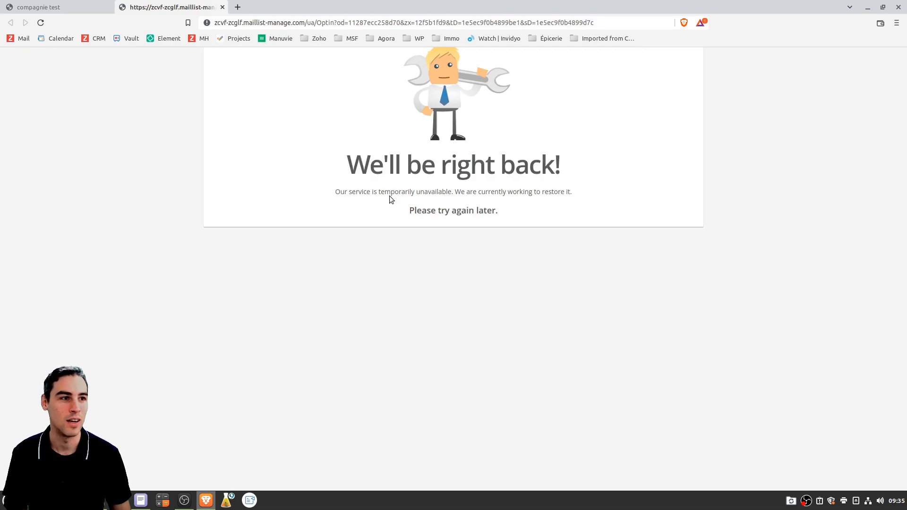
Highlight 'service is temporarily unavailable', then close the error tab and minimize Brave
left_click_drag(350, 191, 452, 196)
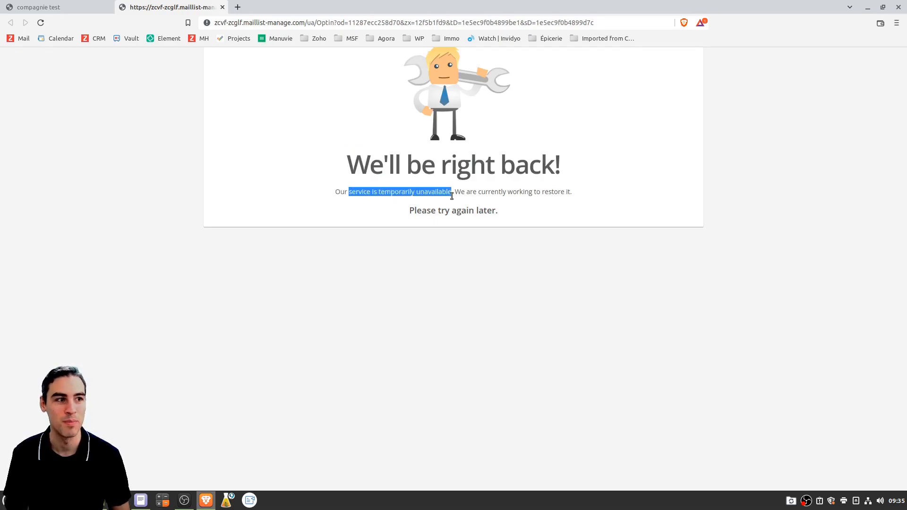
left_click(452, 195)
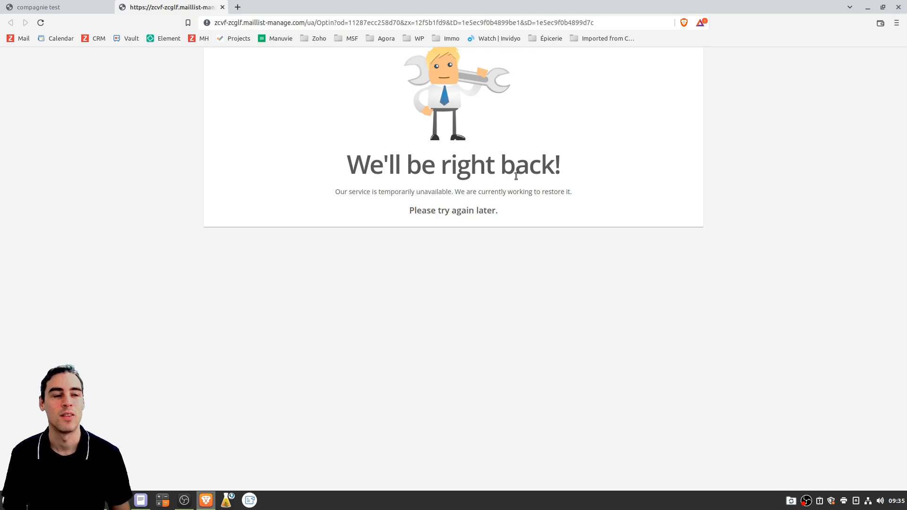
left_click(222, 8)
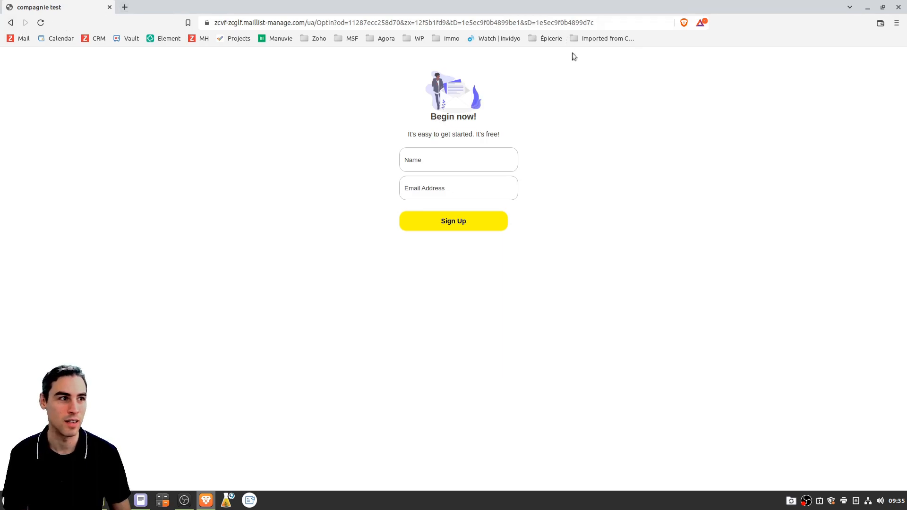
left_click(871, 9)
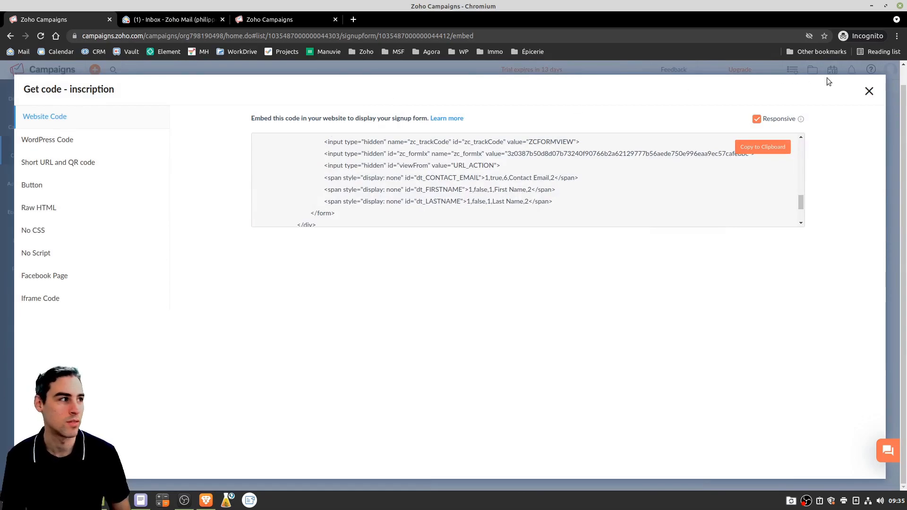
Close Get code, preview the Signup Thank You page, then open Edit Response
left_click(869, 90)
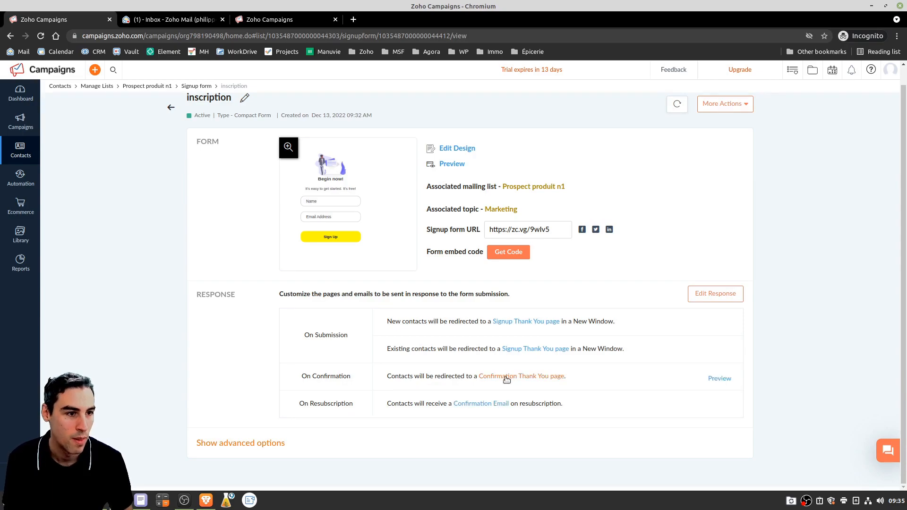
left_click(521, 322)
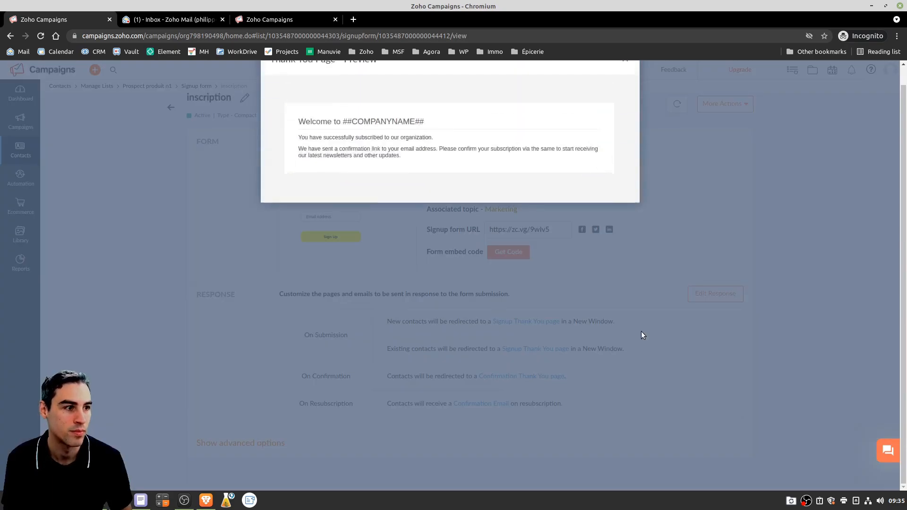
left_click(624, 75)
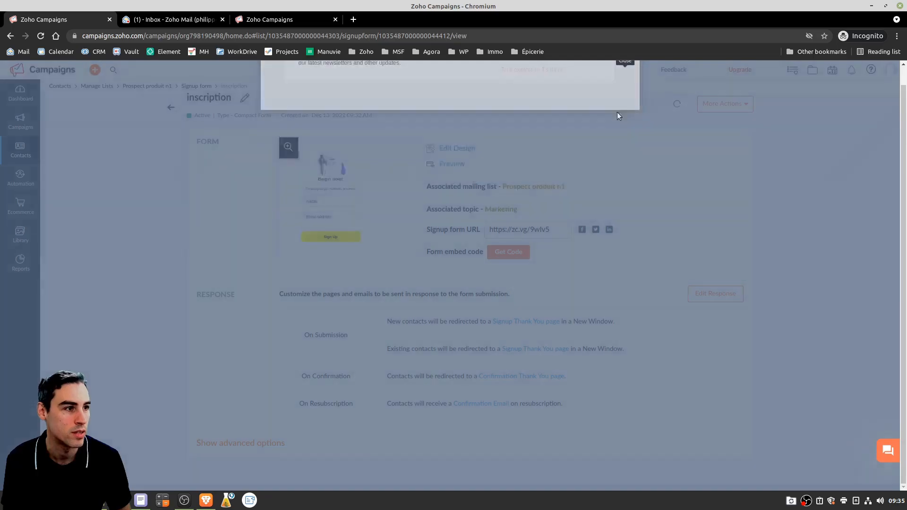
left_click(723, 297)
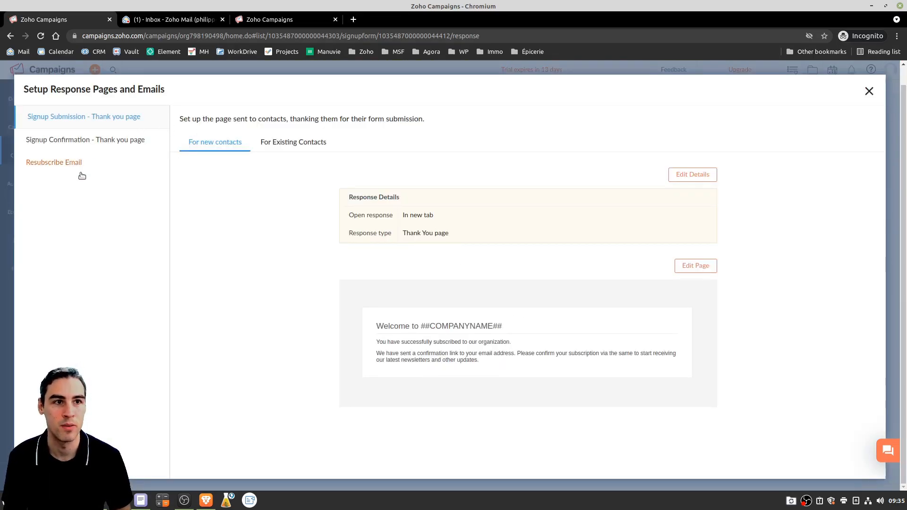
Inspect the signup thank-you page in Edit Page without changes, then close the response setup
left_click(686, 268)
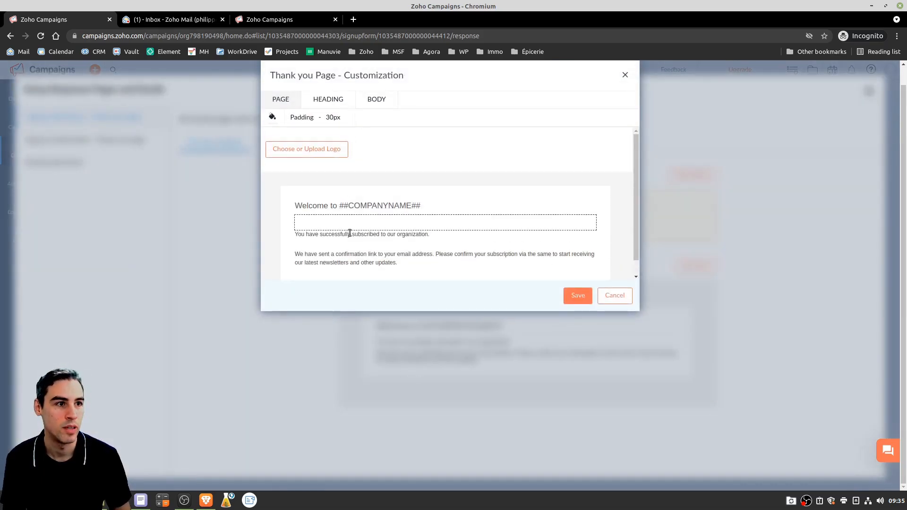
left_click_drag(348, 234, 366, 263)
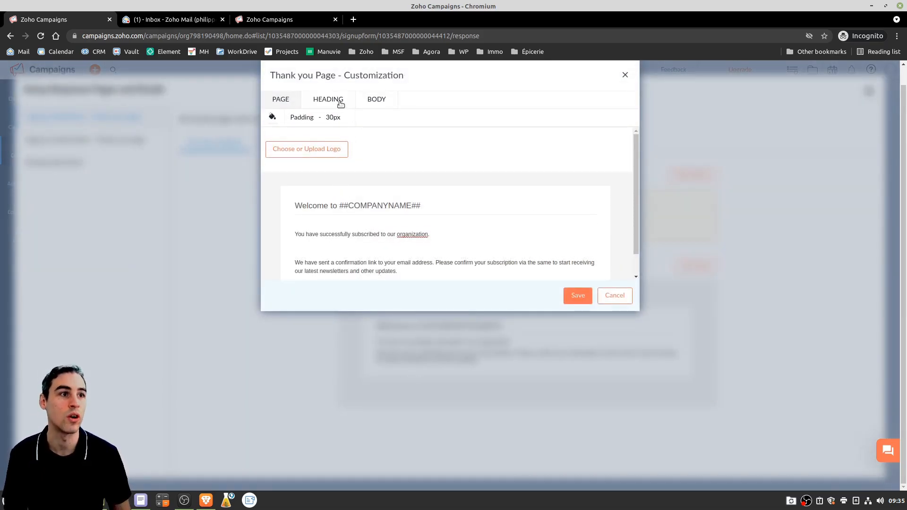
left_click(626, 77)
mouse_move(377, 326)
left_mouse_down()
mouse_move(505, 357)
mouse_move(493, 365)
mouse_move(371, 326)
left_mouse_up()
left_click(477, 343)
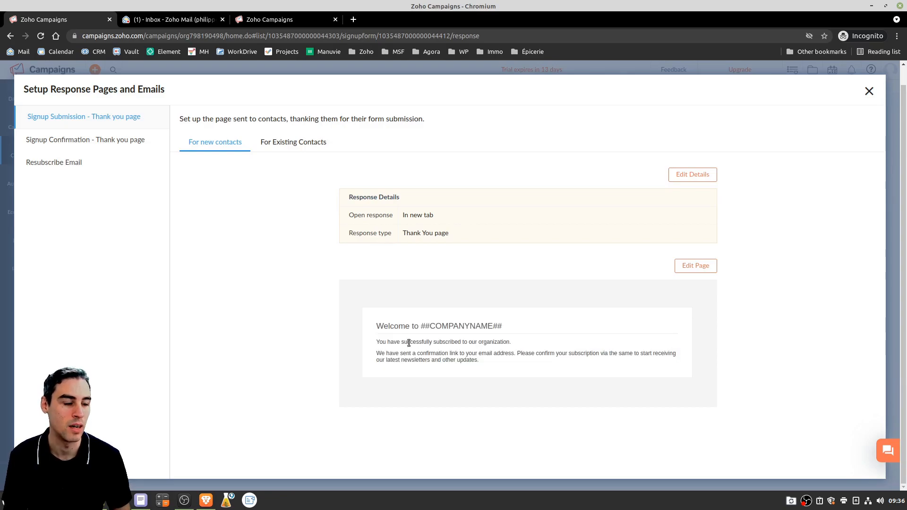
left_click(868, 91)
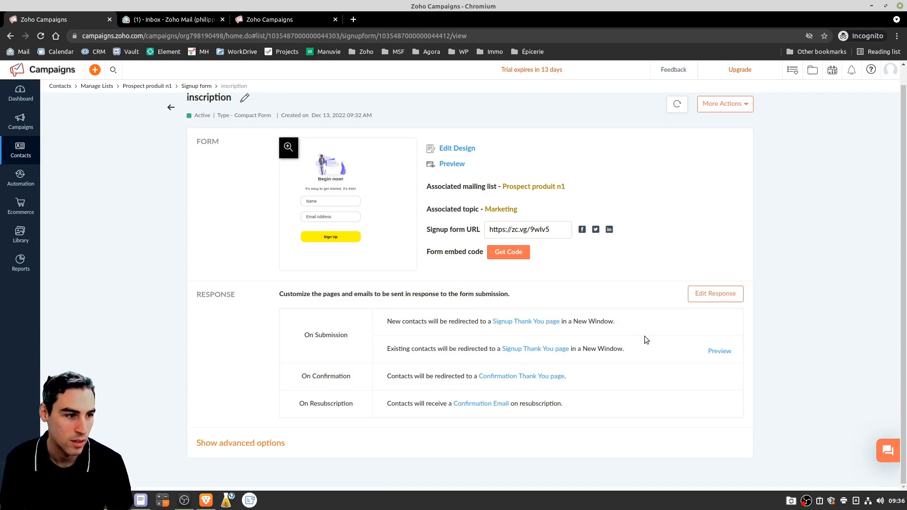
Reopen the response setup, view Signup Confirmation and Resubscribe Email, then close it unchanged
left_click(713, 296)
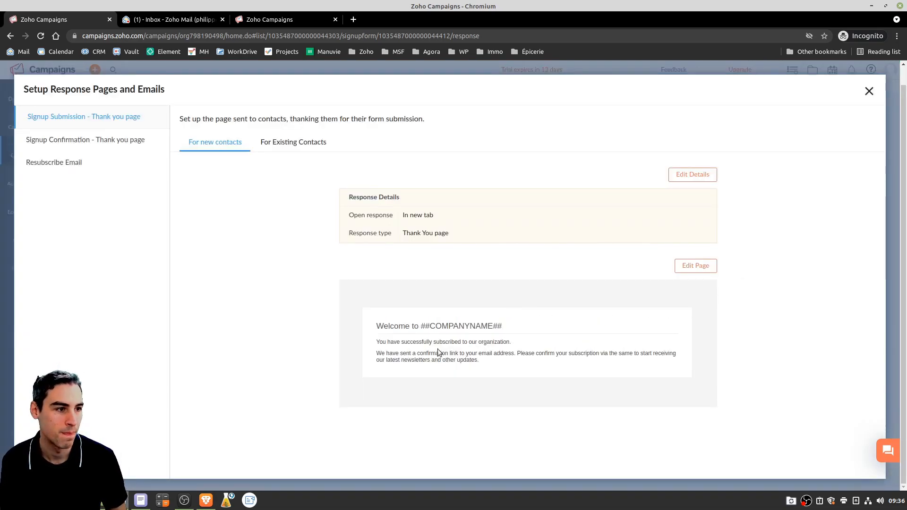
left_click_drag(516, 353, 611, 354)
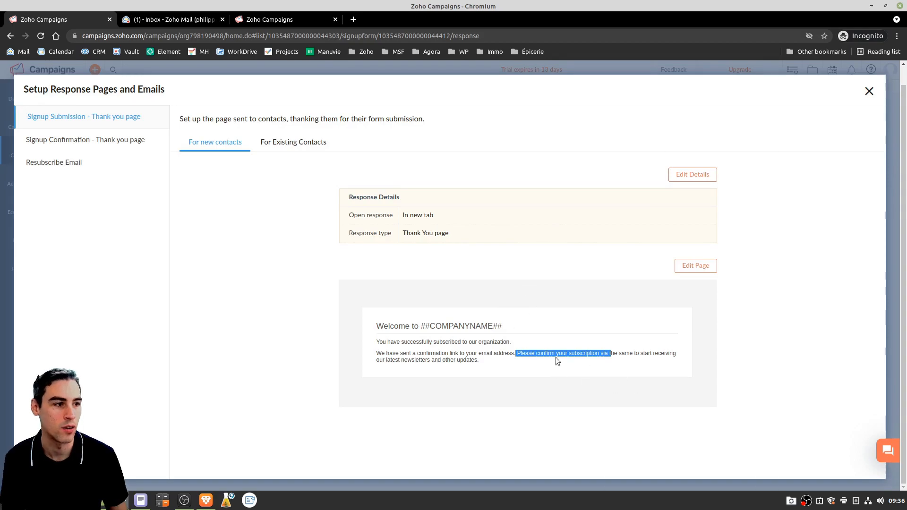
left_click(435, 360)
left_click(92, 142)
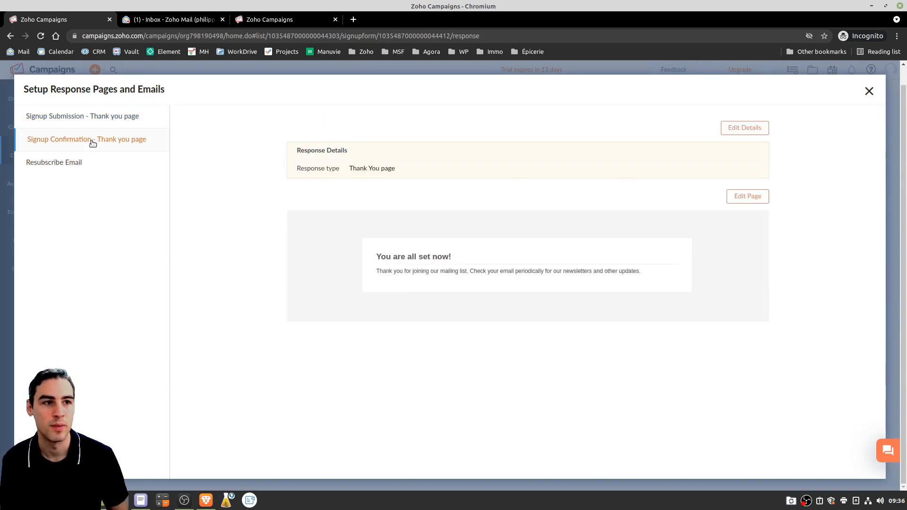
left_click(78, 160)
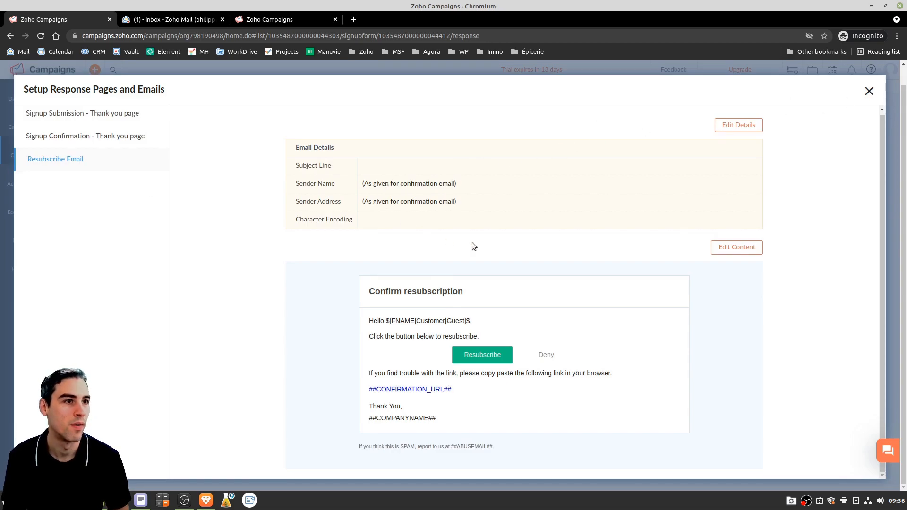
left_click(869, 93)
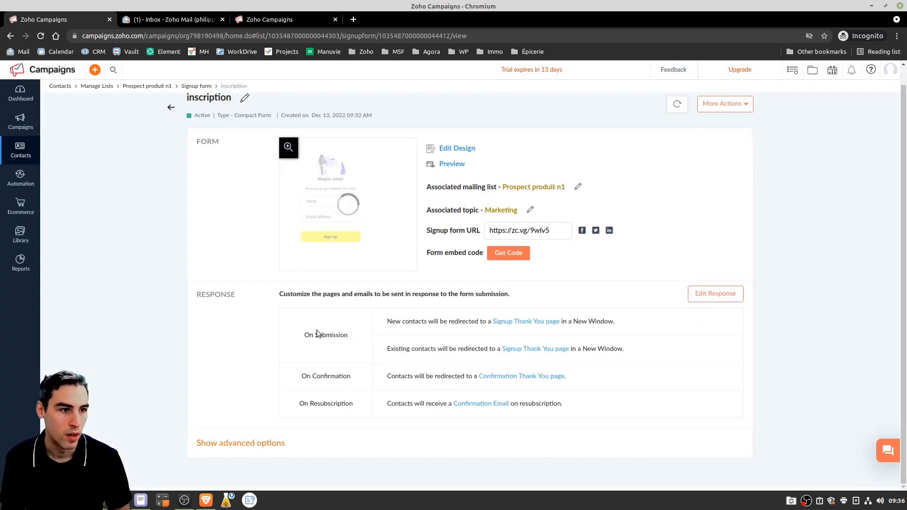
Preview the Confirmation Thank You page, check More Actions, and reopen Edit Response
left_click(514, 377)
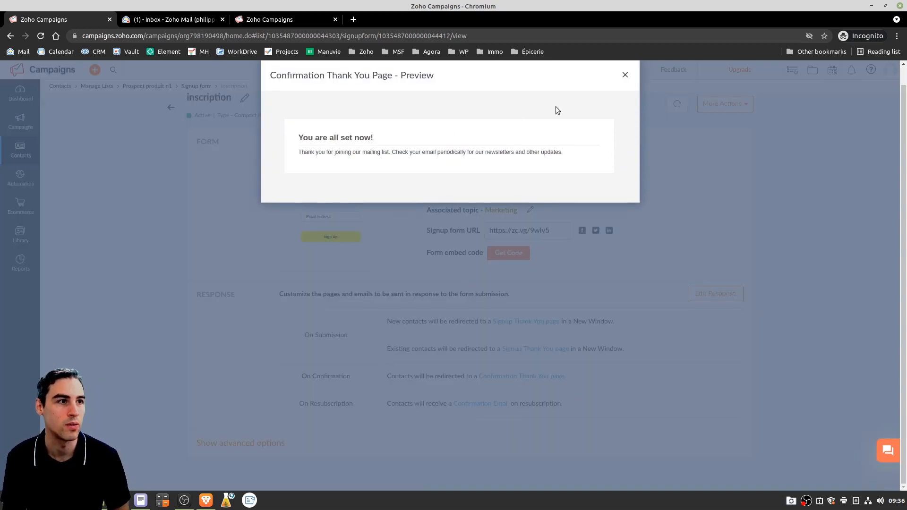
left_click(625, 75)
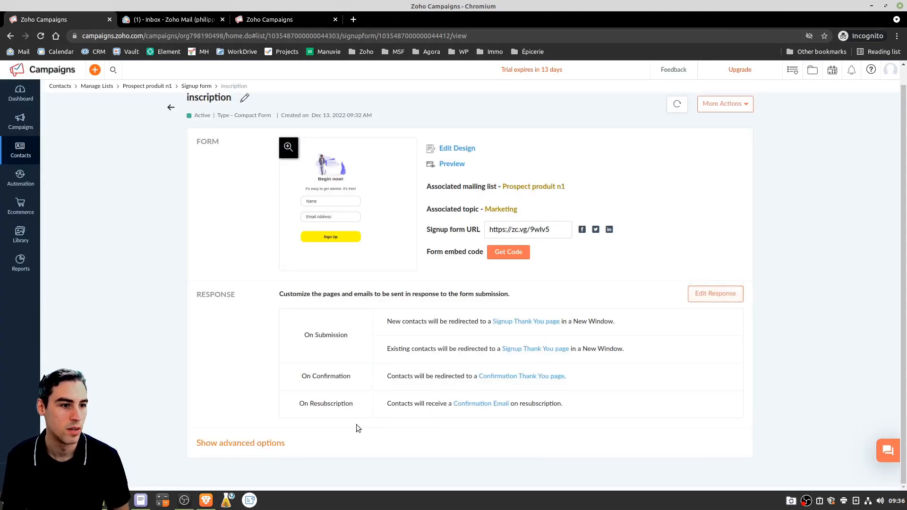
scroll(480, 339, "up", 1)
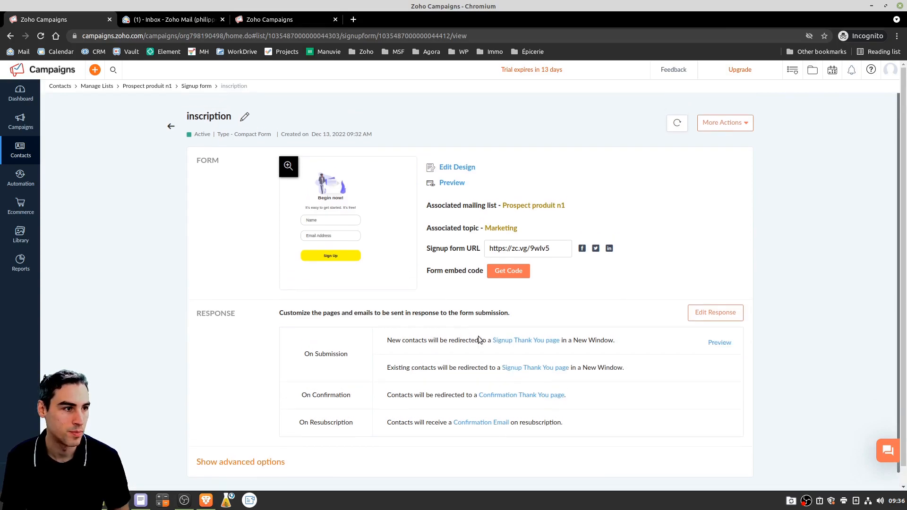
left_click(701, 314)
left_click(744, 125)
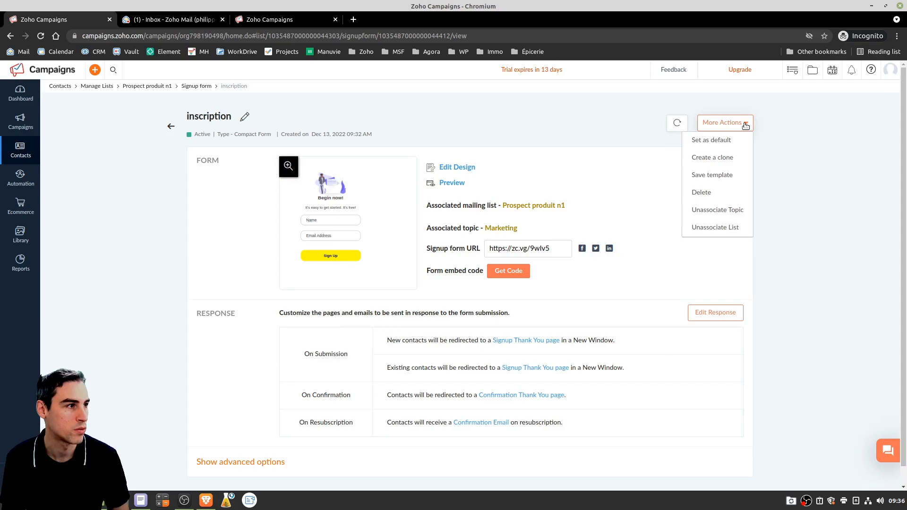
left_click(711, 317)
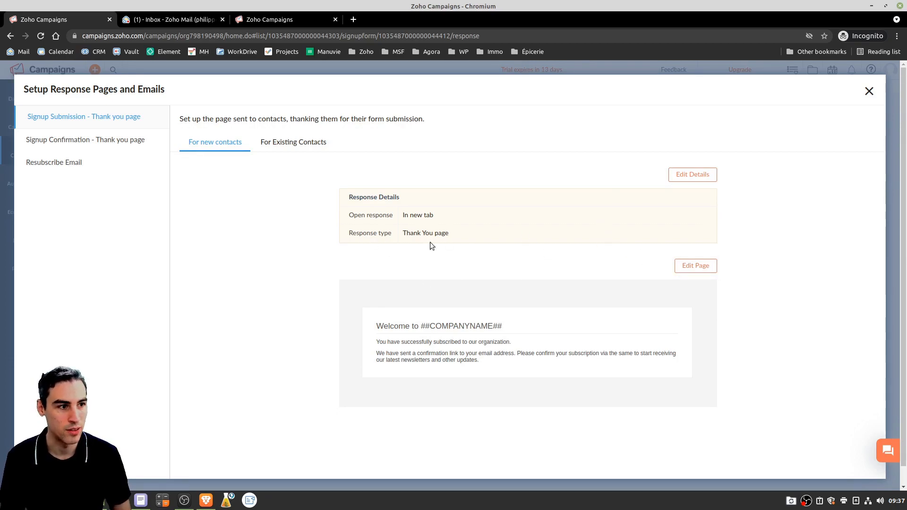
Review the thank-you message text and the Signup Confirmation thank-you page, then close response setup unchanged
left_click_drag(528, 353, 377, 353)
left_click_drag(602, 348, 598, 354)
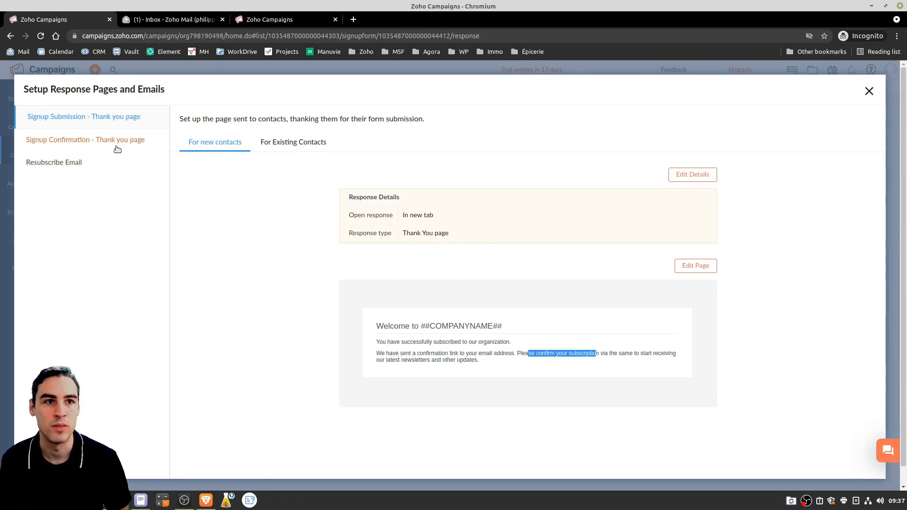
left_click(89, 145)
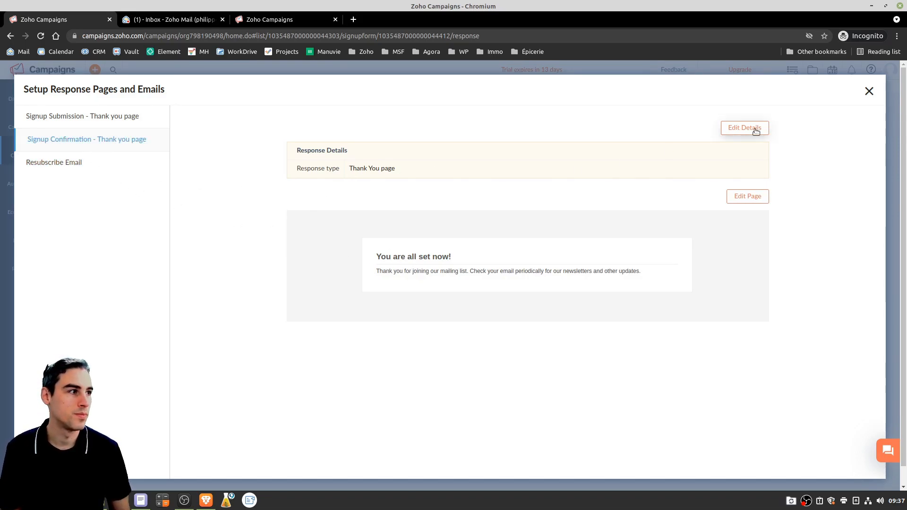
left_click(869, 90)
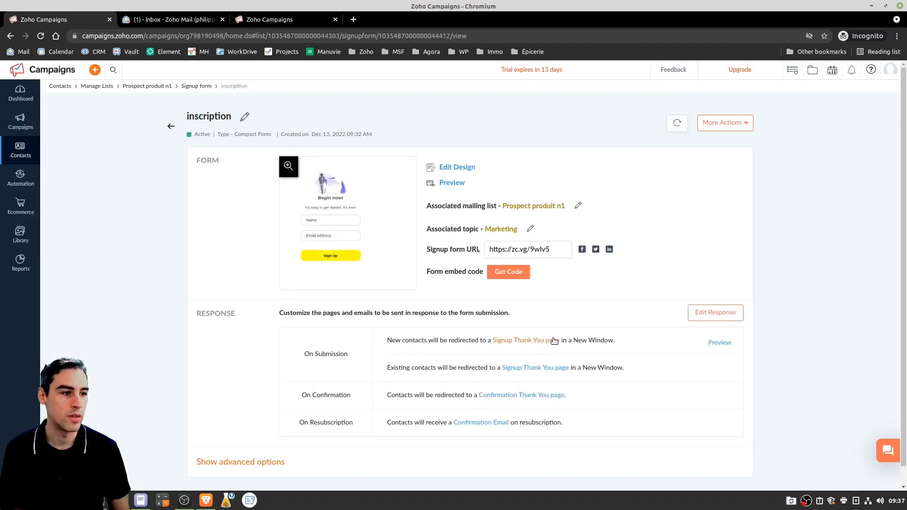
scroll(550, 341, "down", 1)
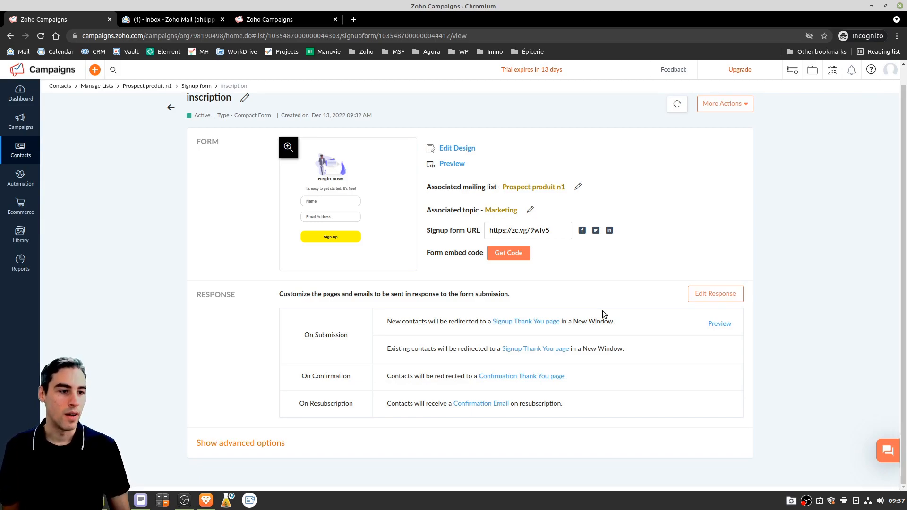
scroll(613, 315, "up", 1)
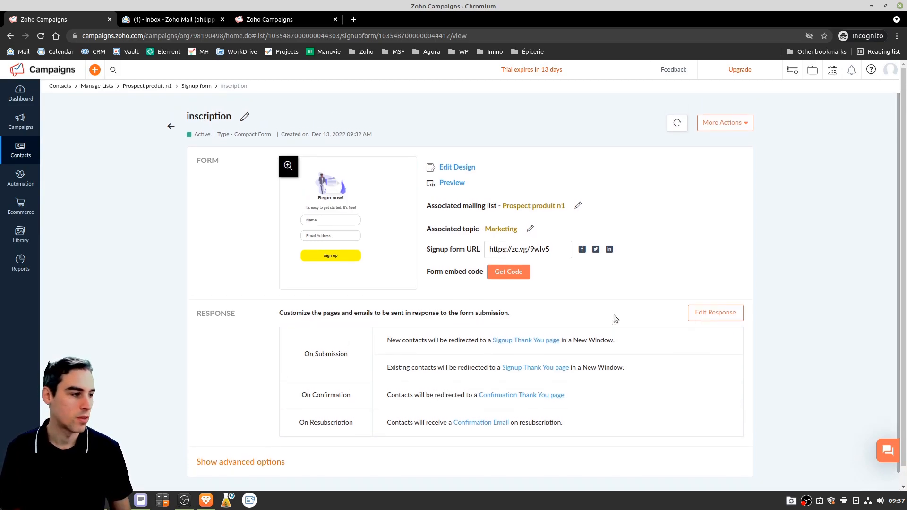
left_click(741, 123)
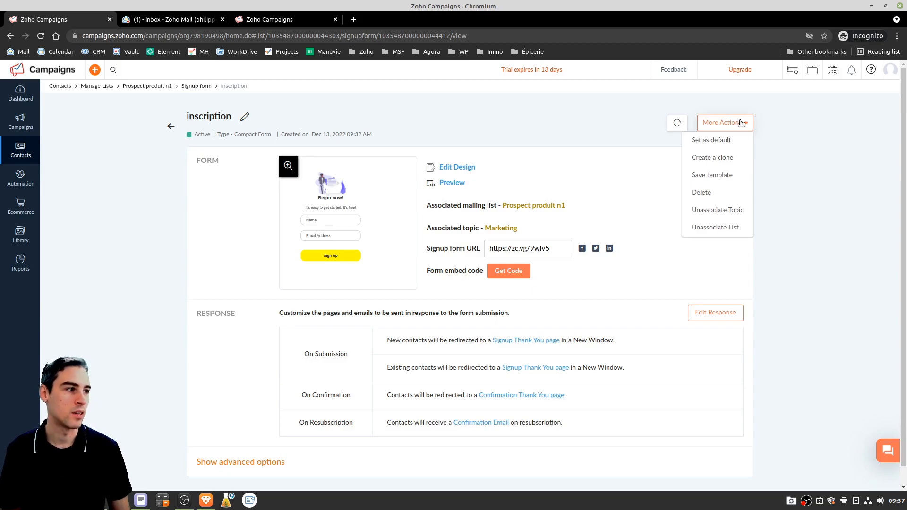
left_click(520, 118)
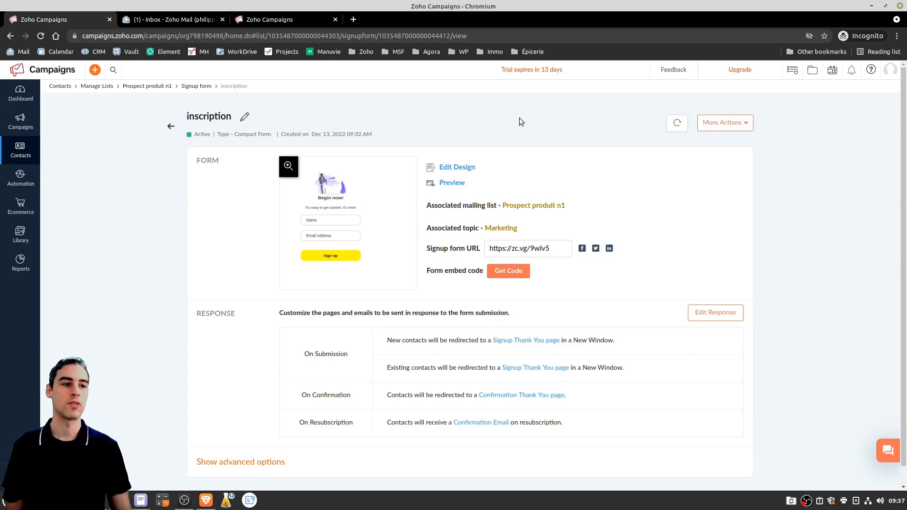